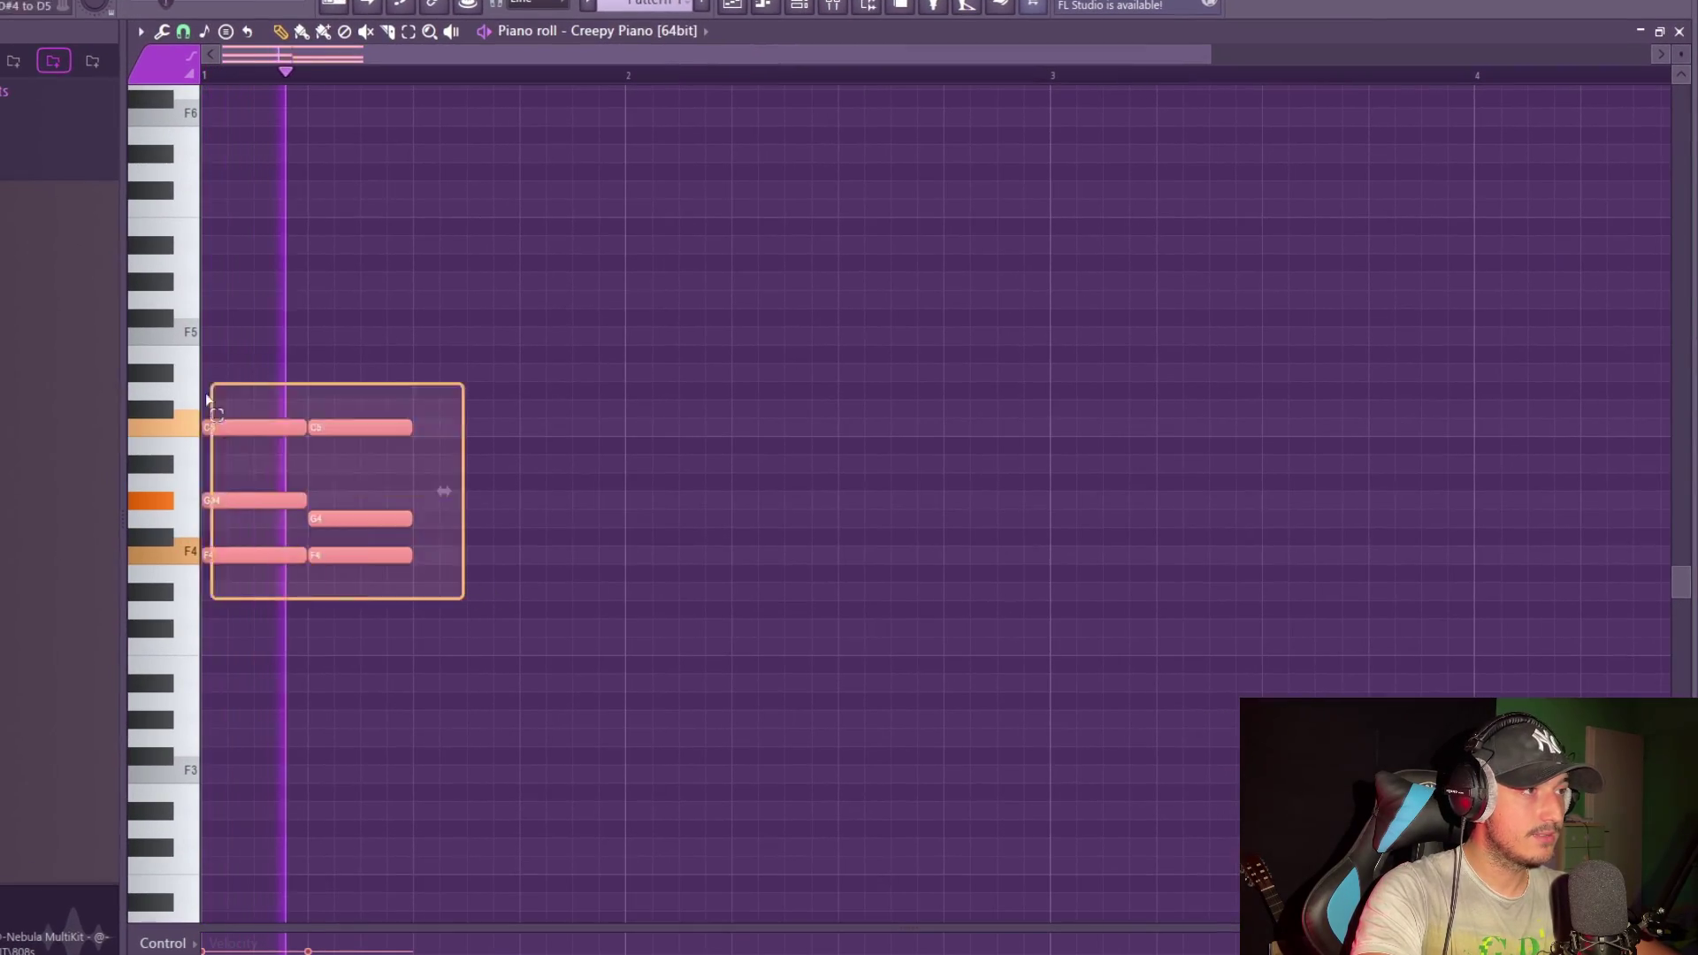
Duplicate the first minor chords right after themselves and play the progression back.
left_click_drag(461, 594, 465, 588)
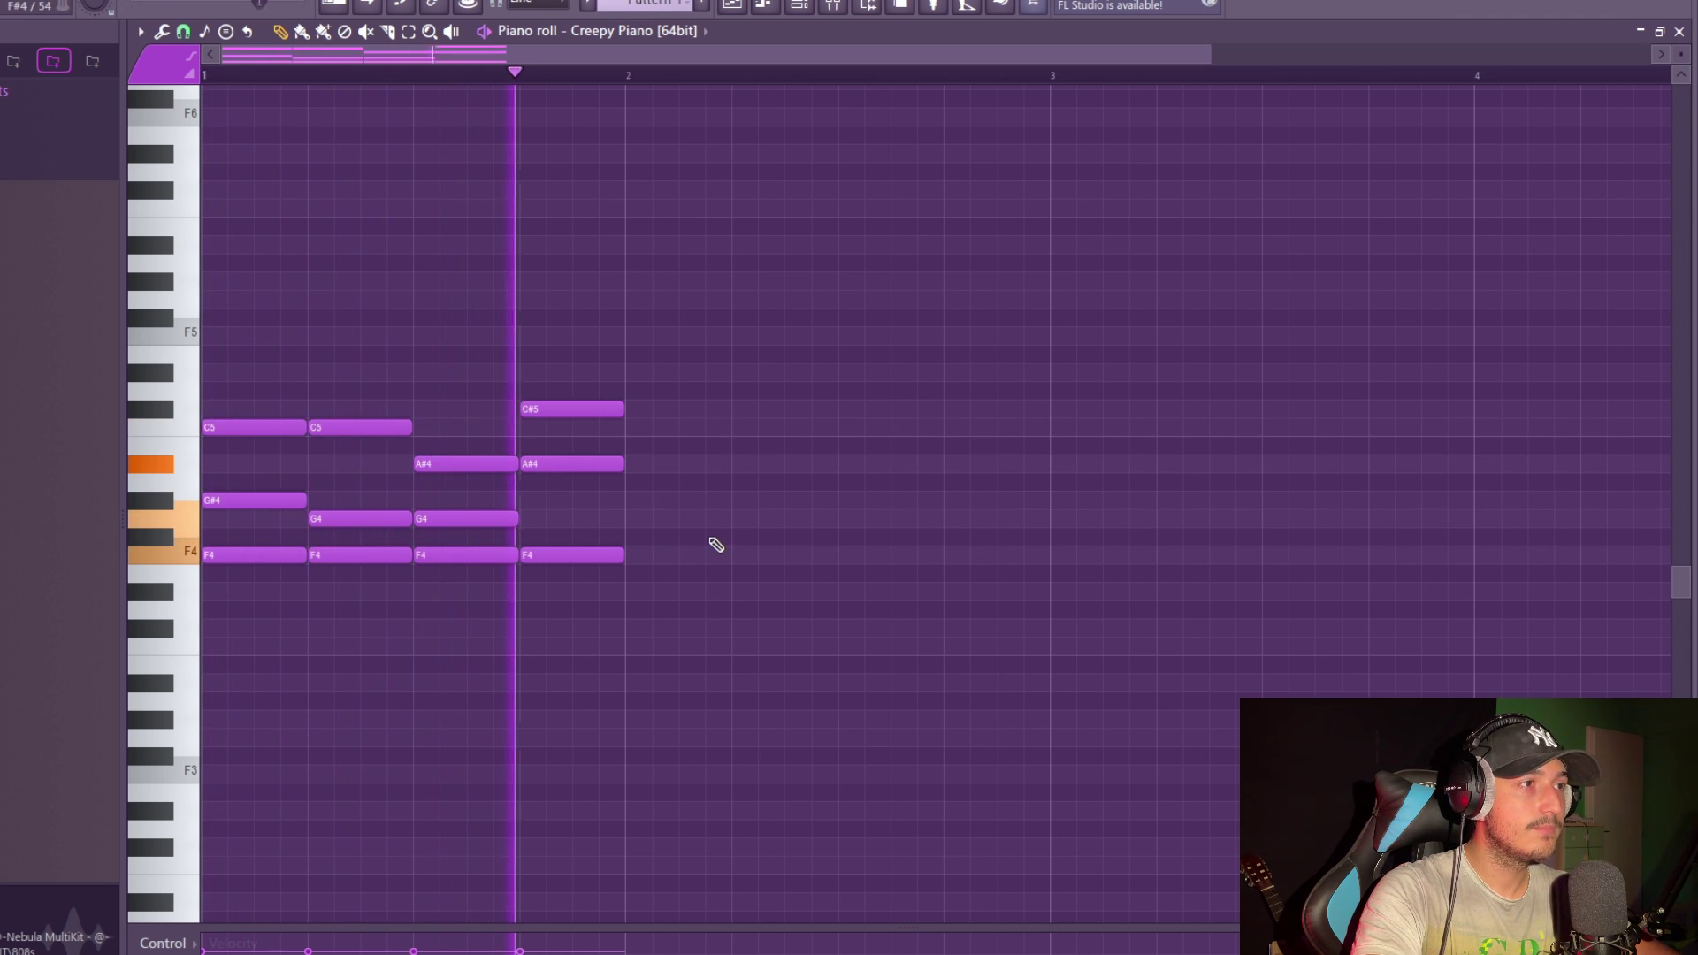
key("ctrl+a")
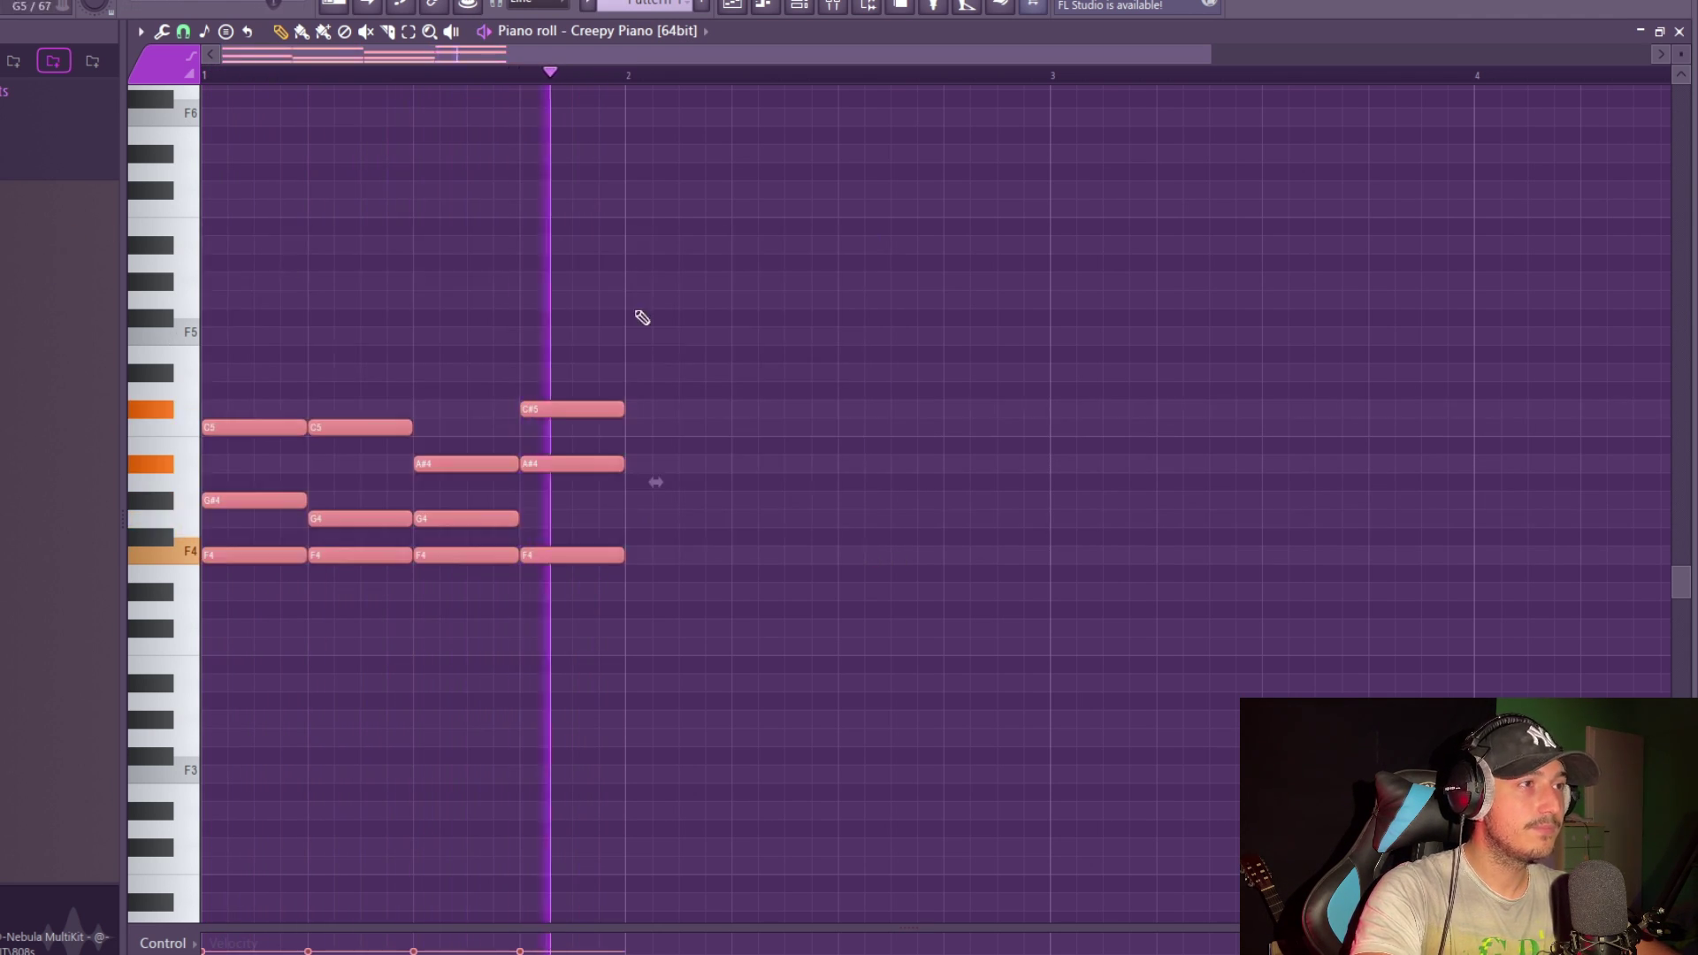
key("ctrl+Up")
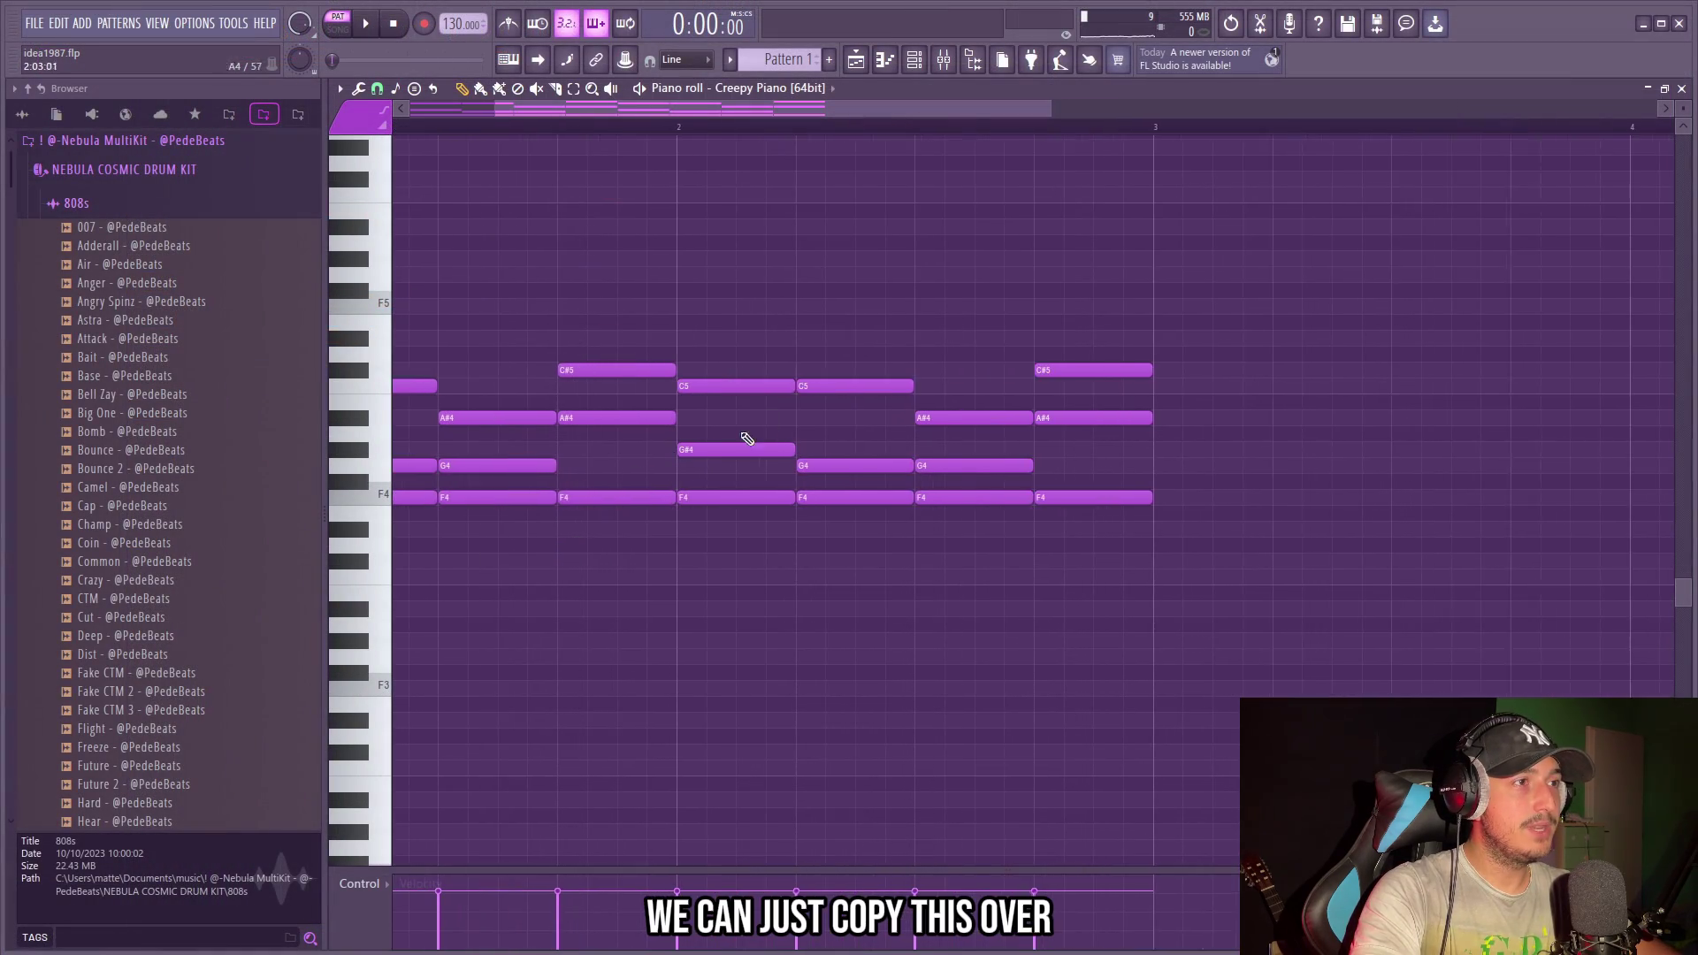
scroll(748, 439, "down", 2)
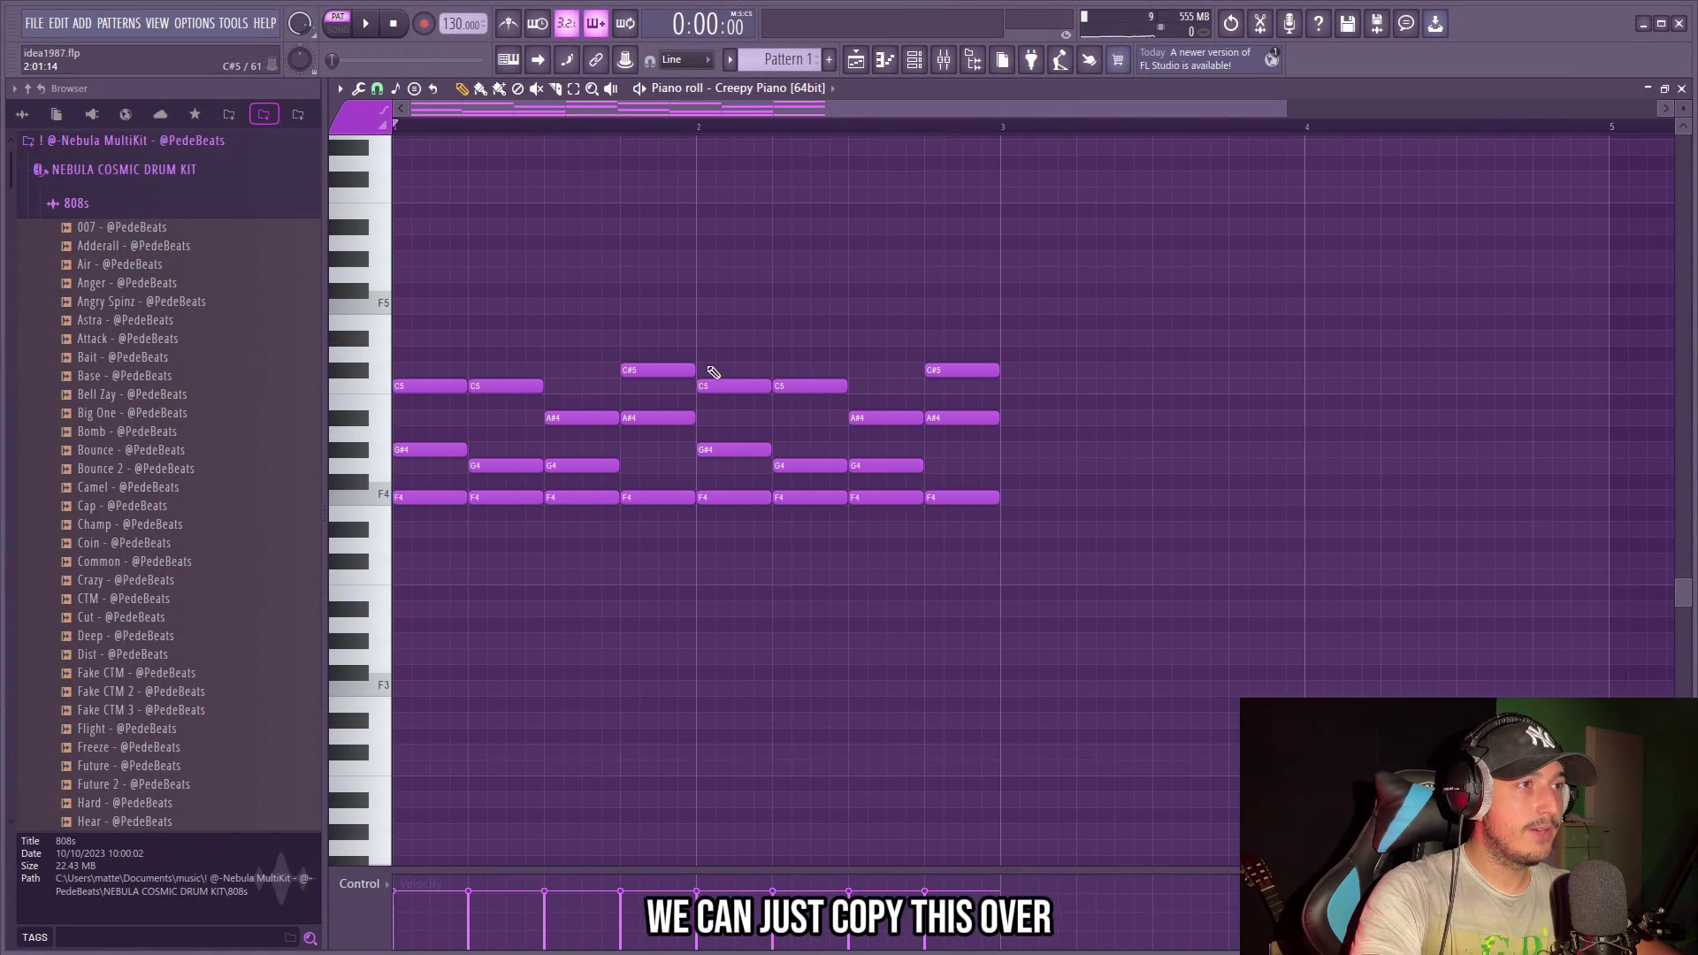
scroll(724, 382, "up", 2)
left_click_drag(723, 382, 713, 447)
key("space")
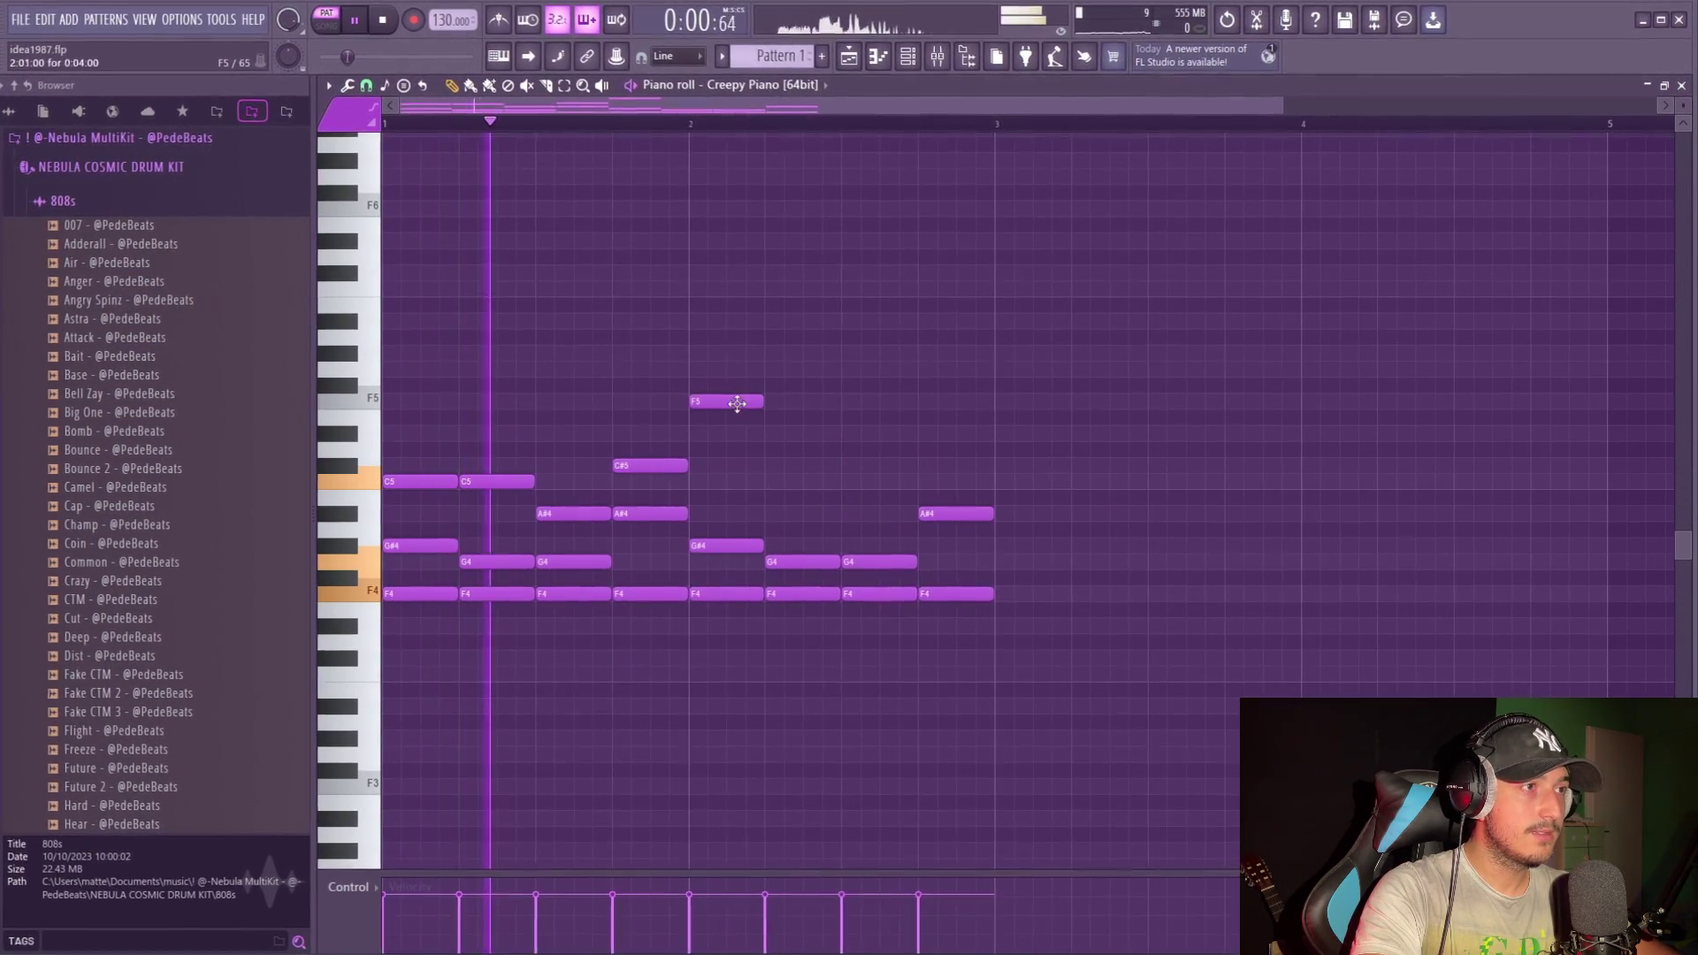
Add C#5 and C5 notes to the sixth and seventh chords, then duplicate into bars 3–5.
left_click(763, 465)
left_click(841, 481)
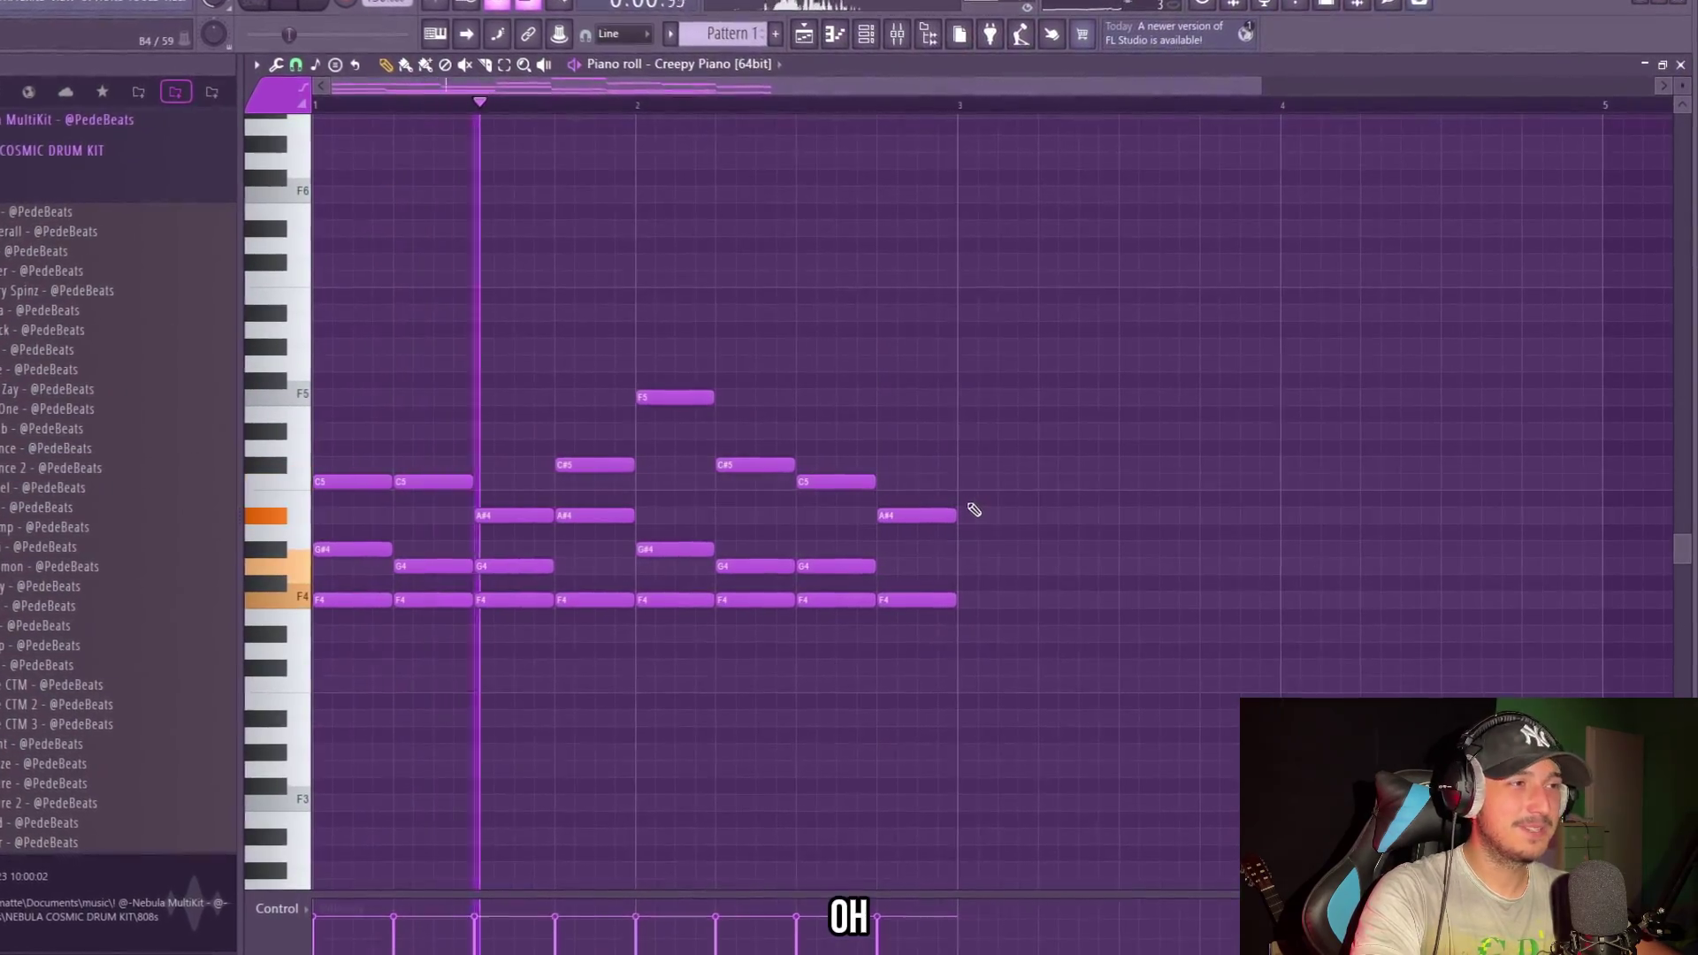
scroll(921, 595, "down", 2)
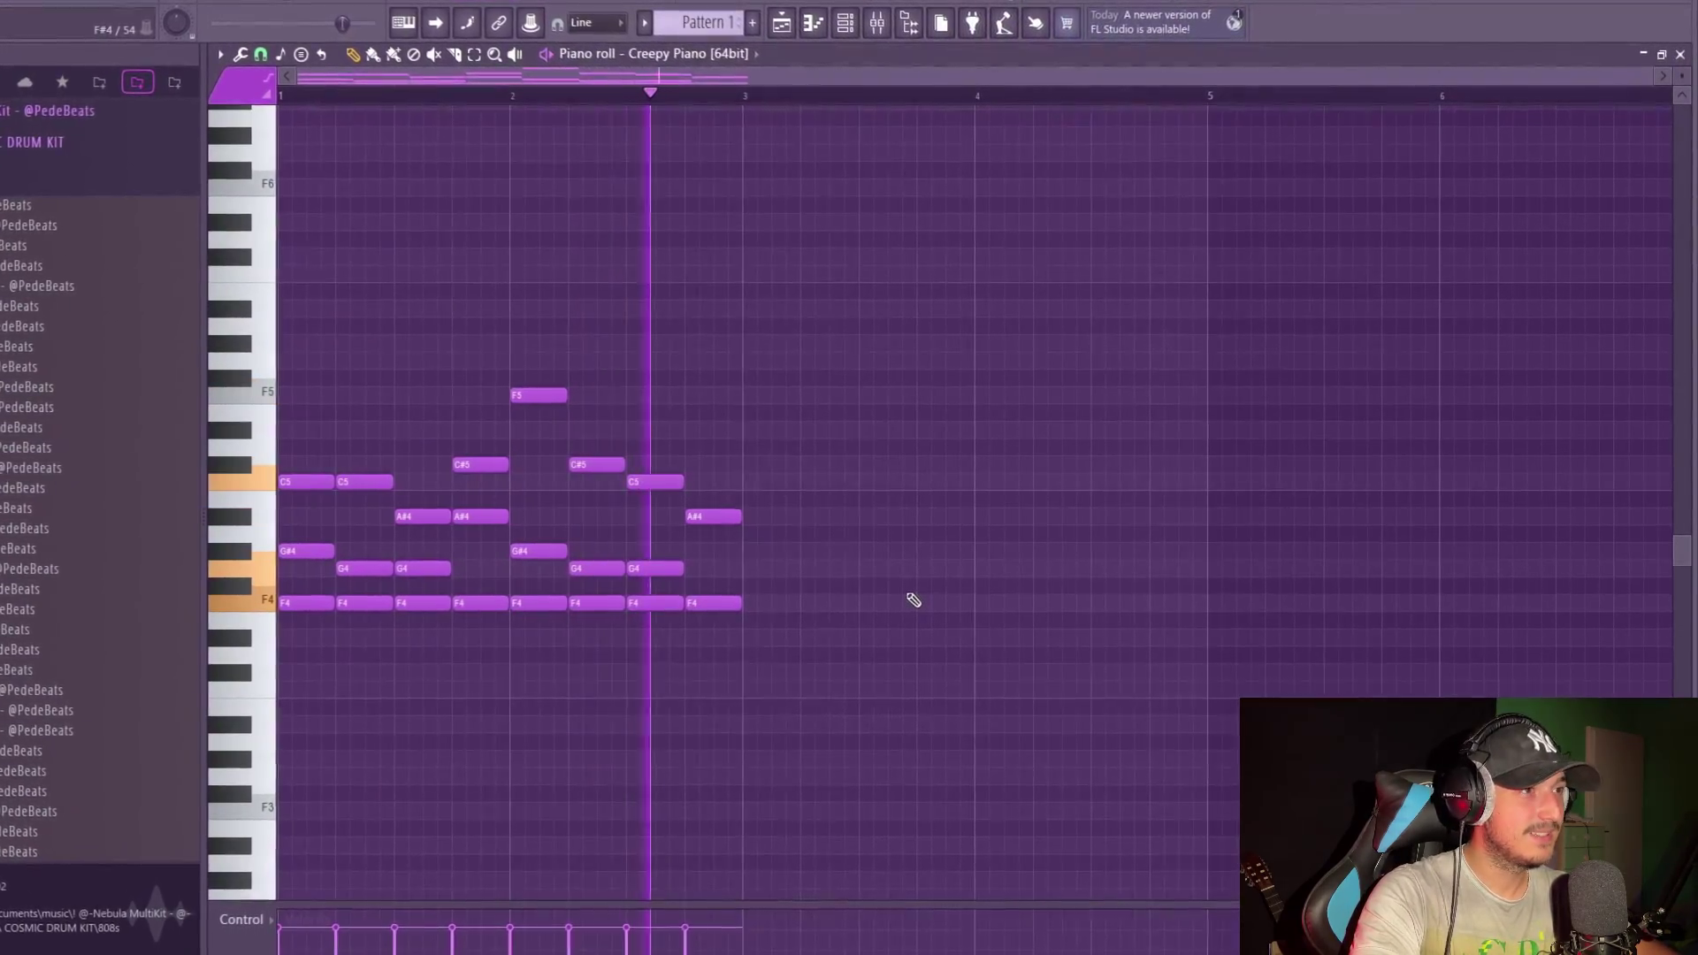
key("ctrl+b")
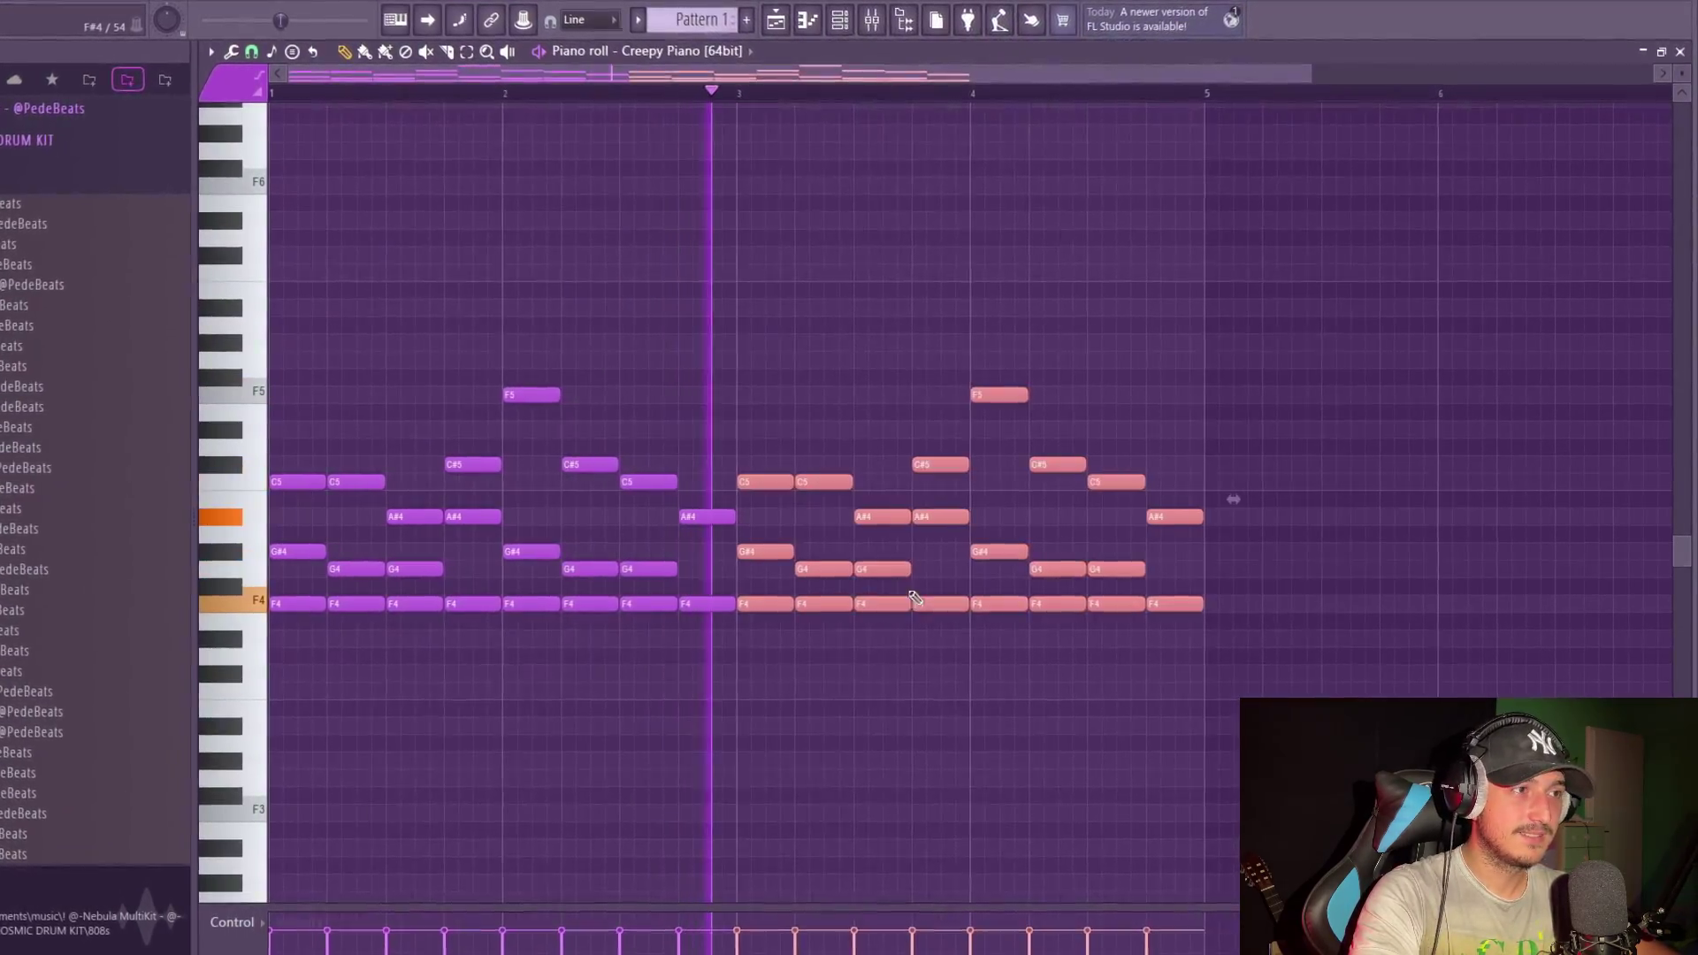
scroll(915, 597, "up", 2)
left_click(1073, 705)
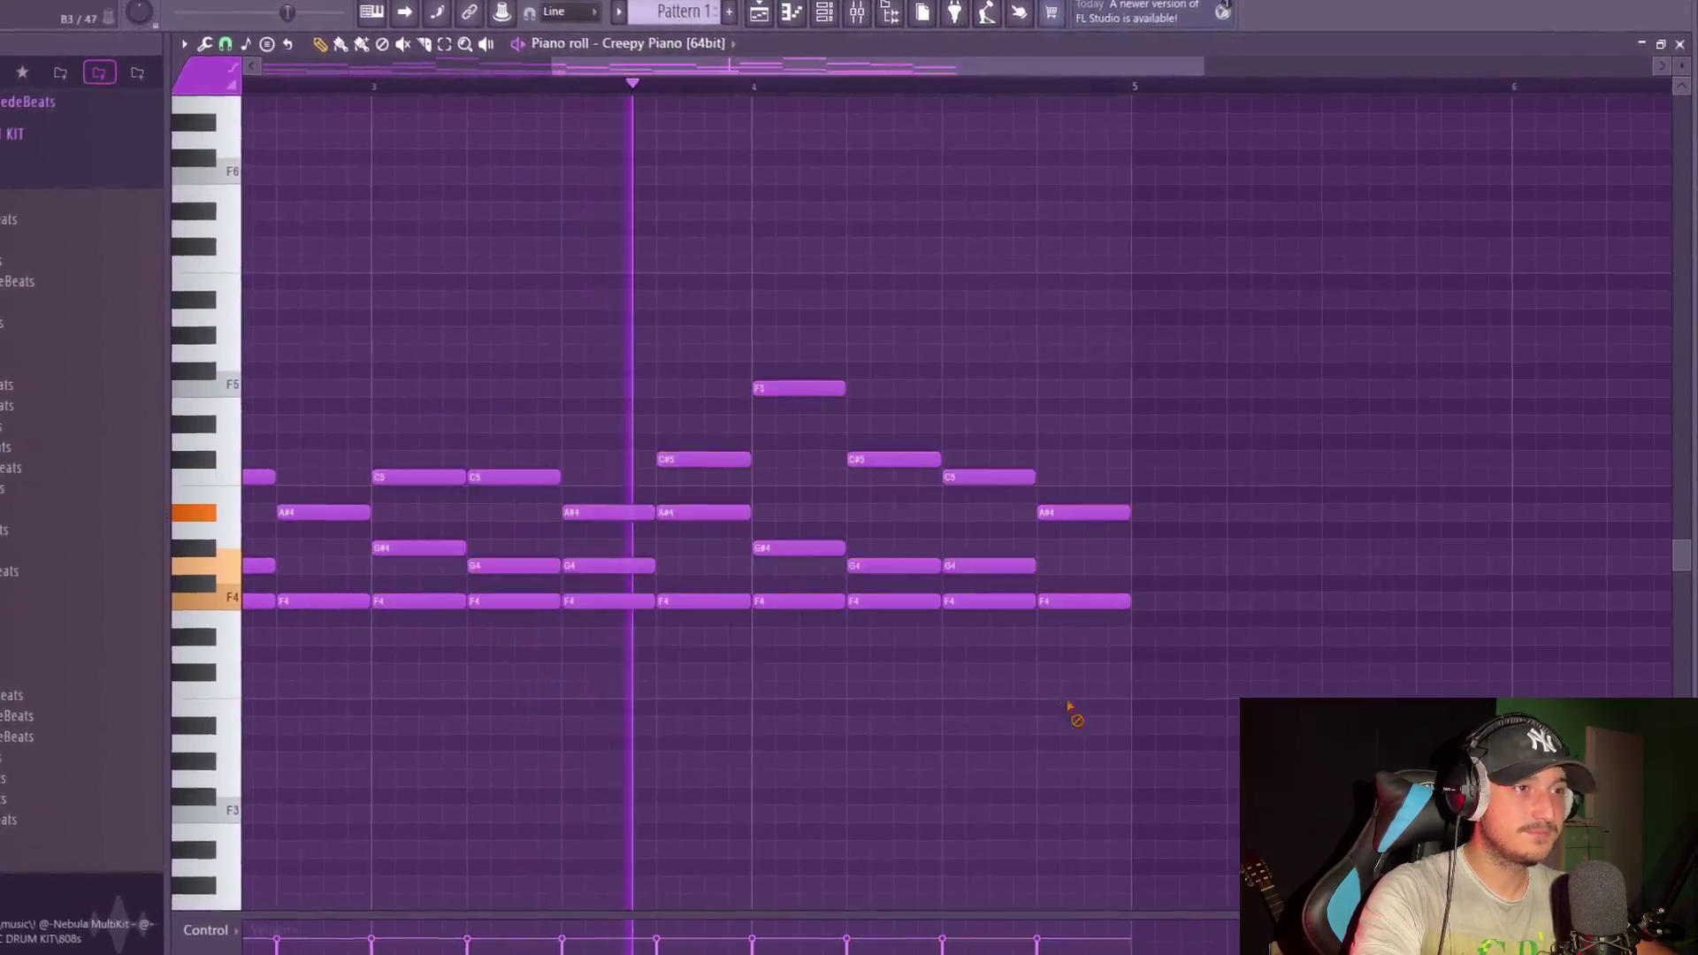
Add a short C#5 above C5 and rework the F4, G4, C5 and A#4 chord notes.
left_click(988, 459)
scroll(998, 480, "down", 2)
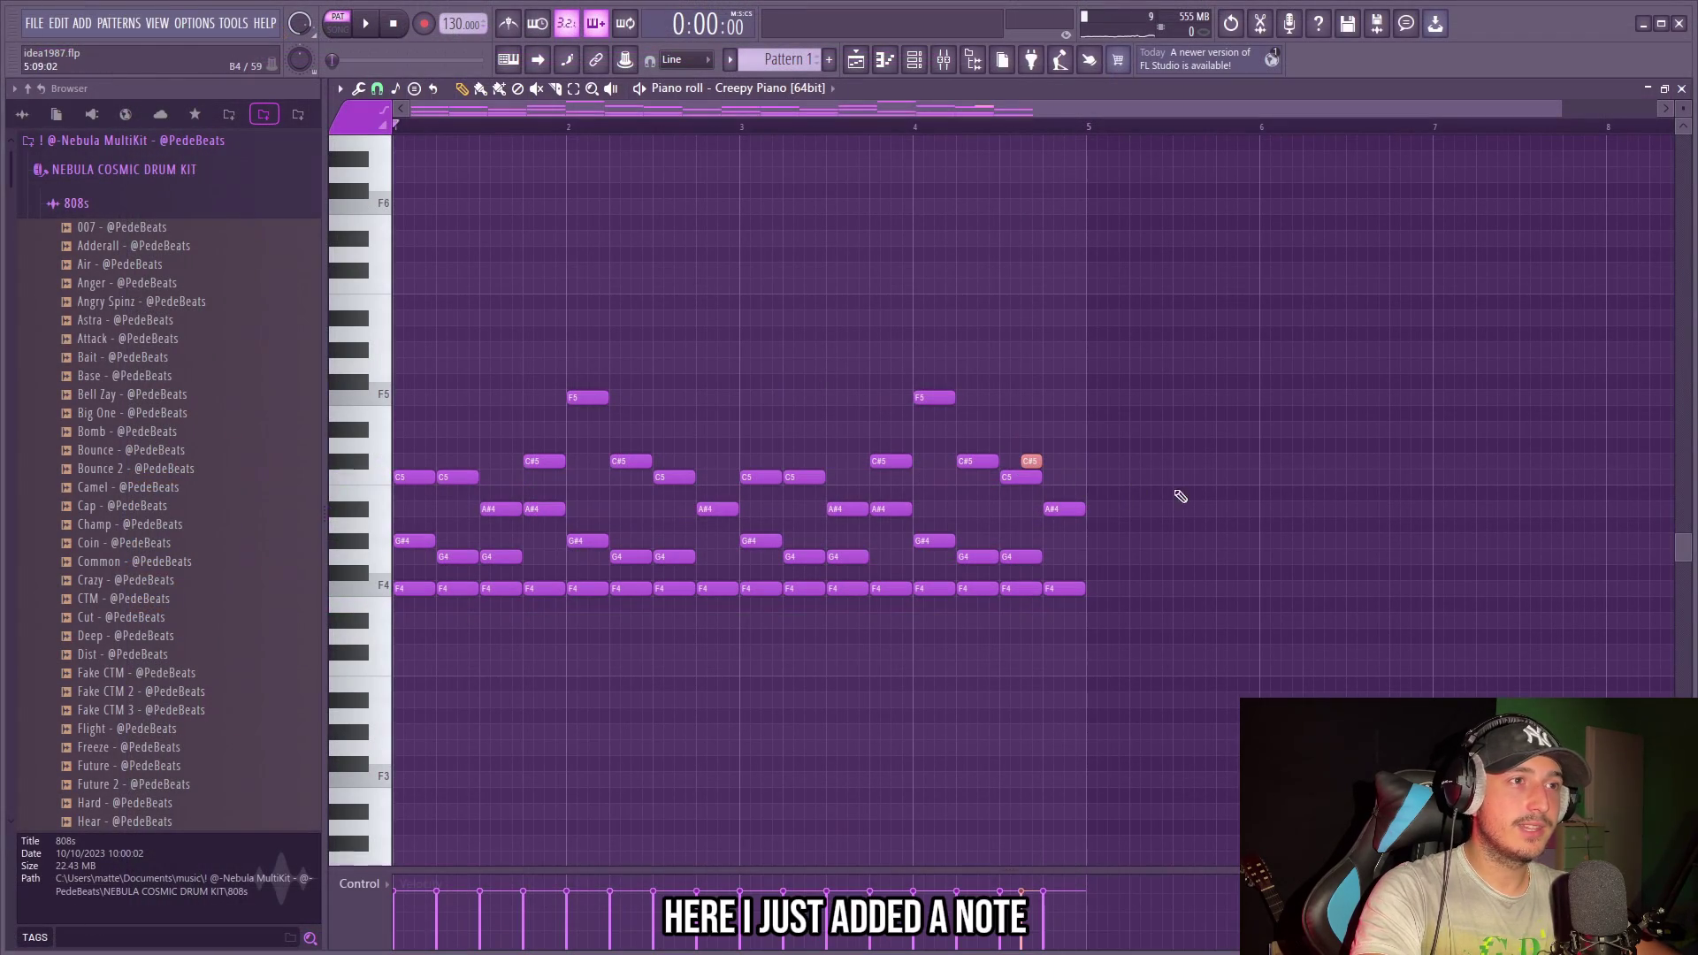
scroll(625, 482, "up", 3)
left_click_drag(404, 574, 411, 281)
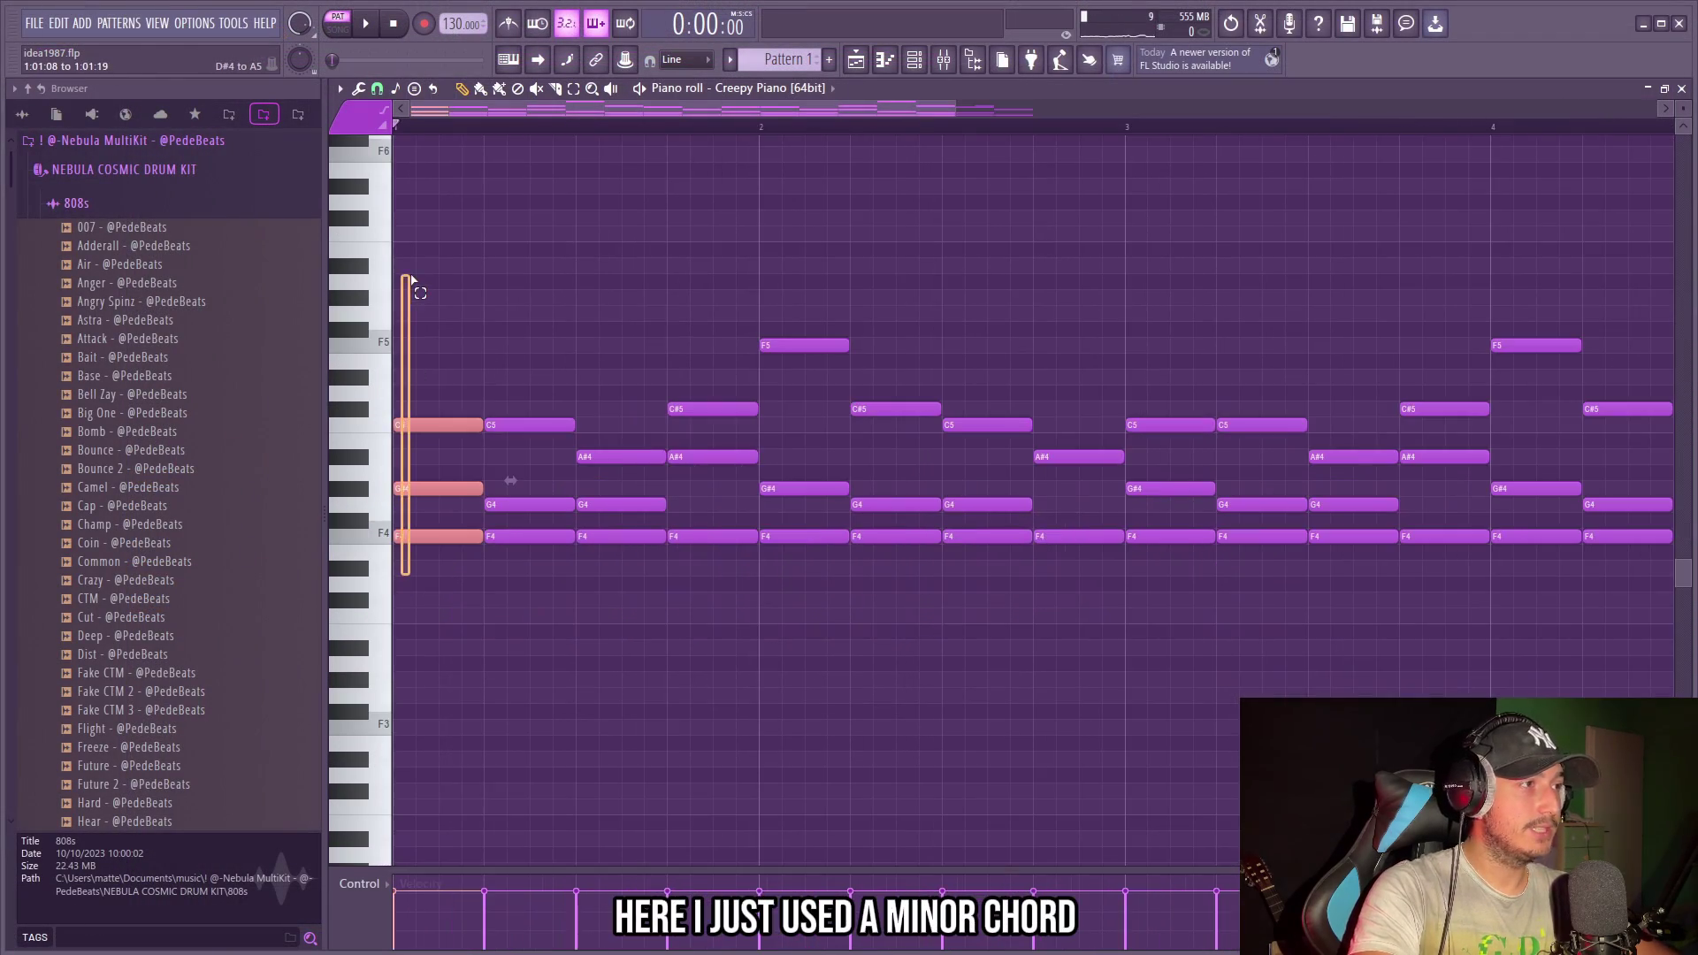
left_click_drag(544, 589, 533, 326)
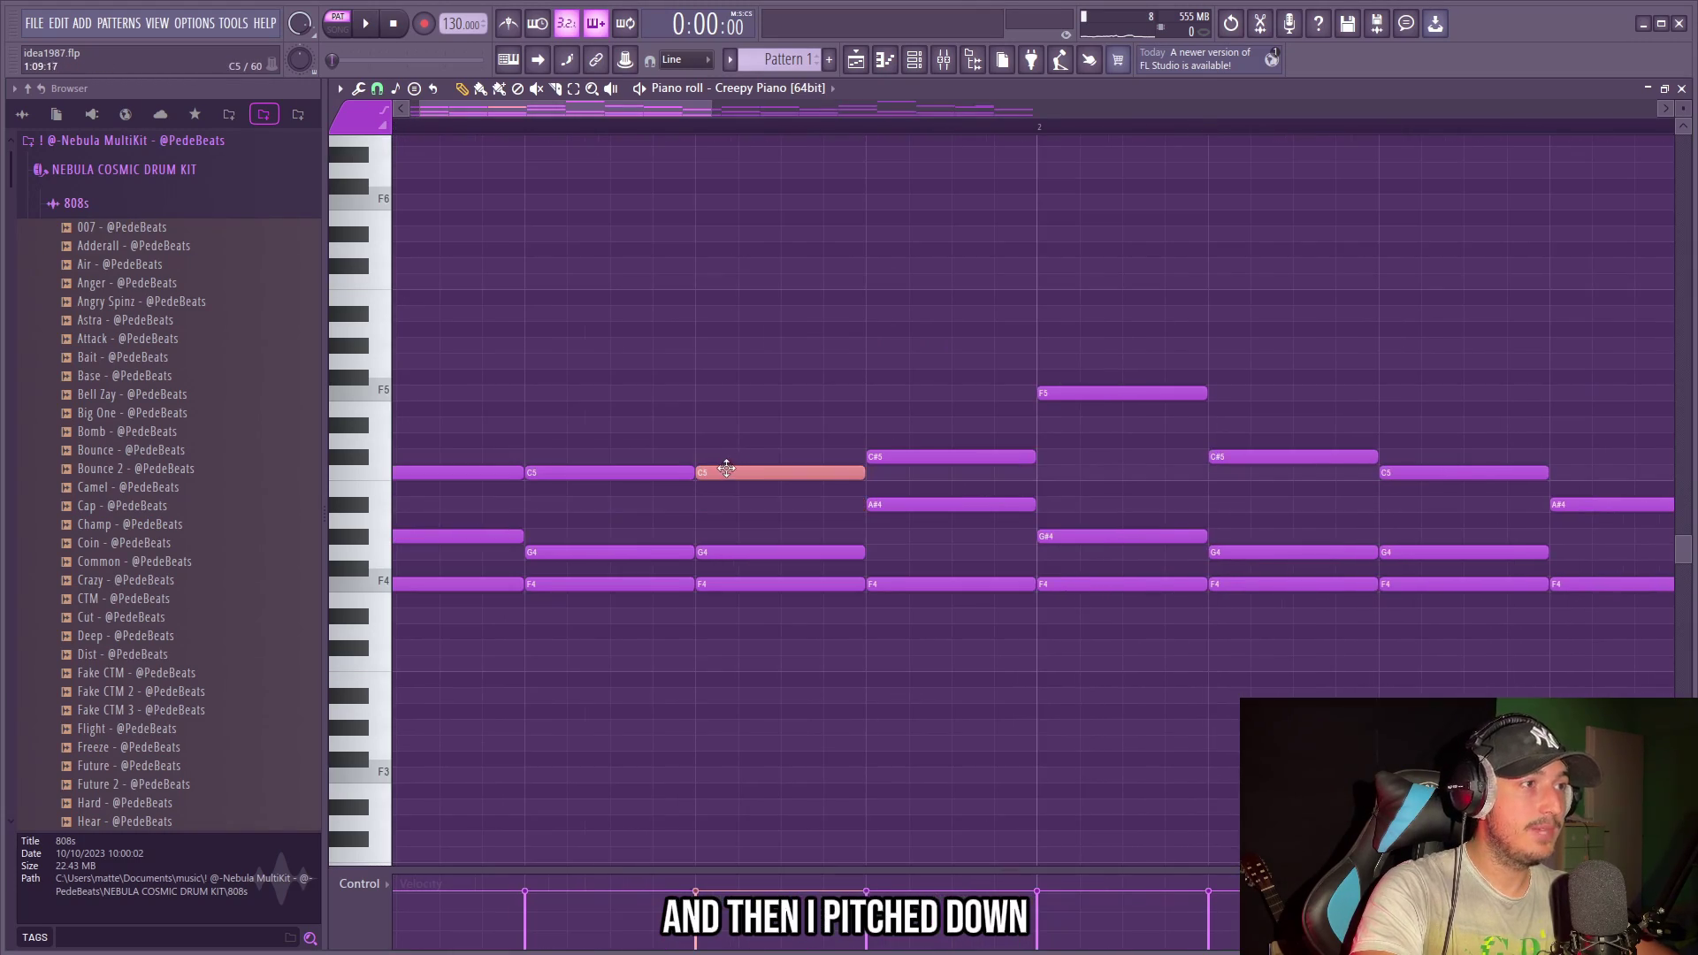
left_click_drag(747, 610, 742, 469)
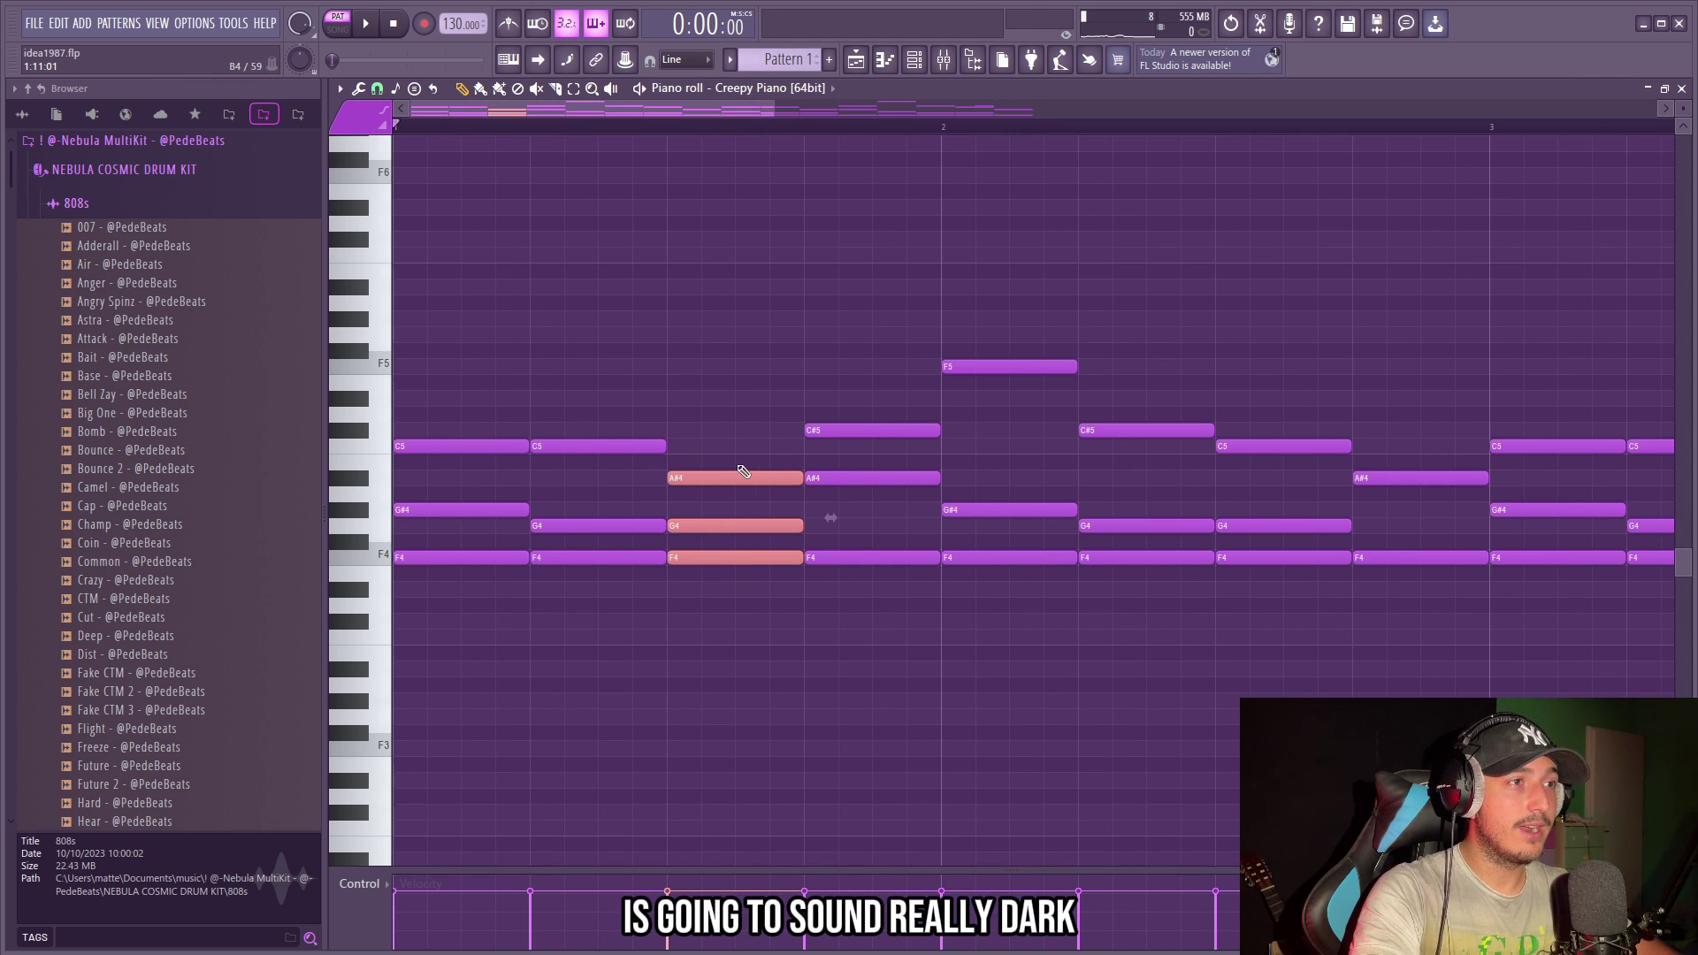
scroll(849, 442, "down", 2)
left_click_drag(848, 414, 907, 293)
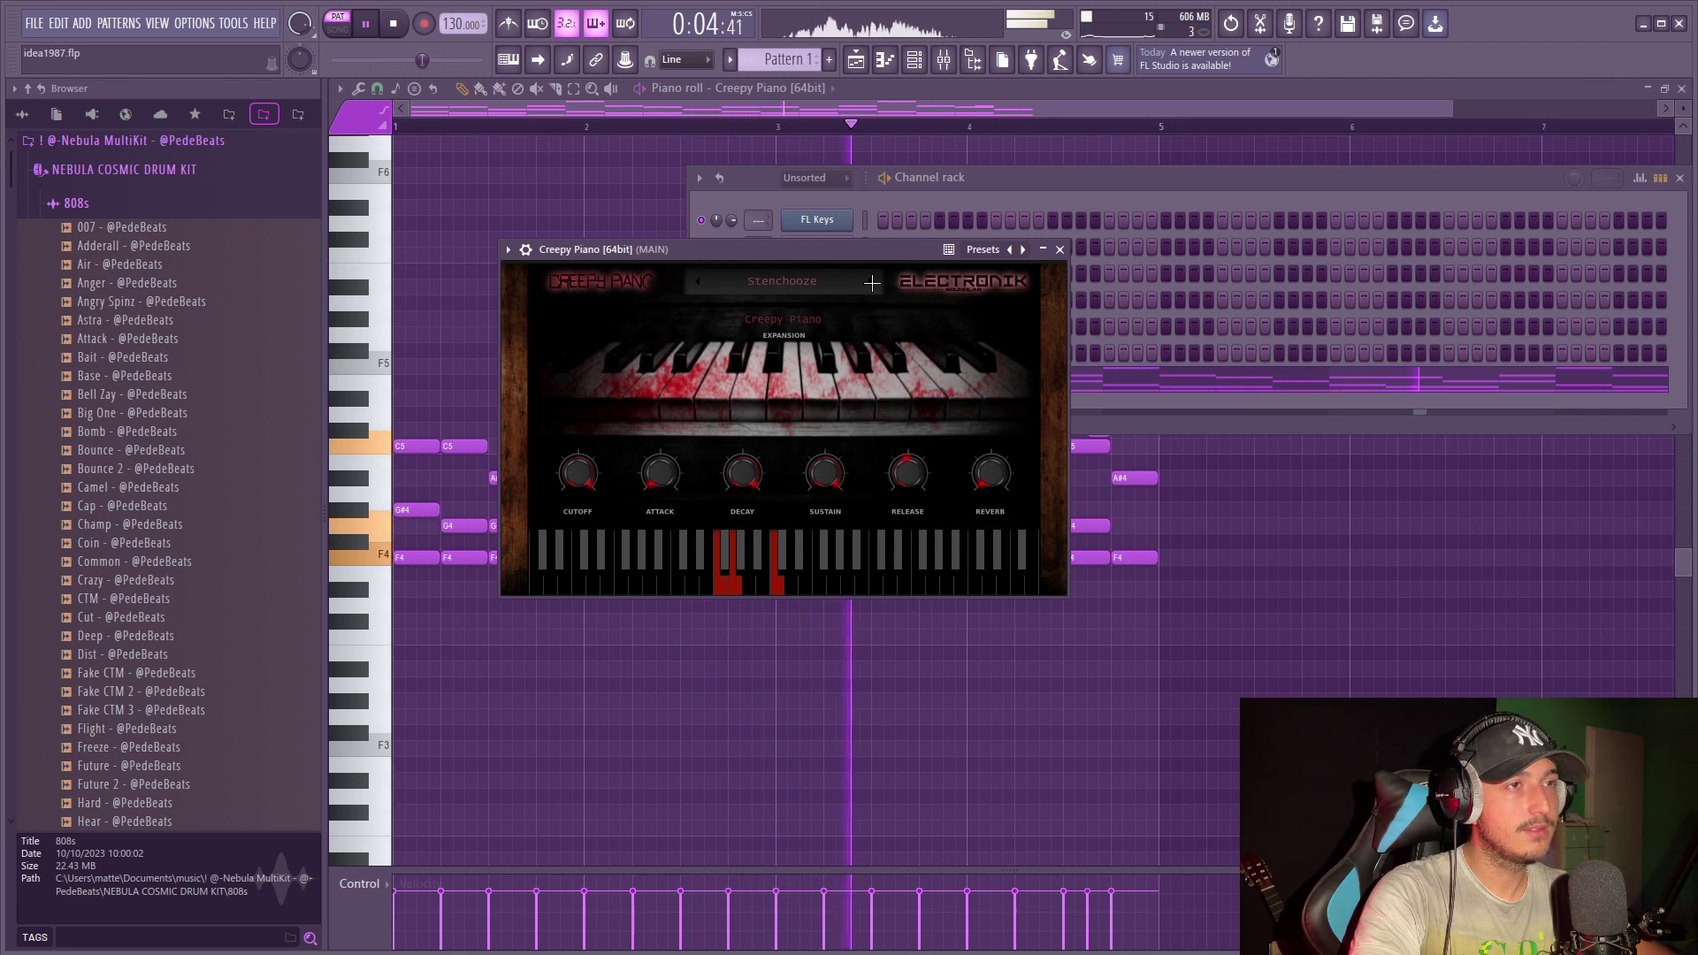
Close the Creepy Piano window, stop playback and raise the tempo from 130 to 145 BPM.
left_click(1060, 251)
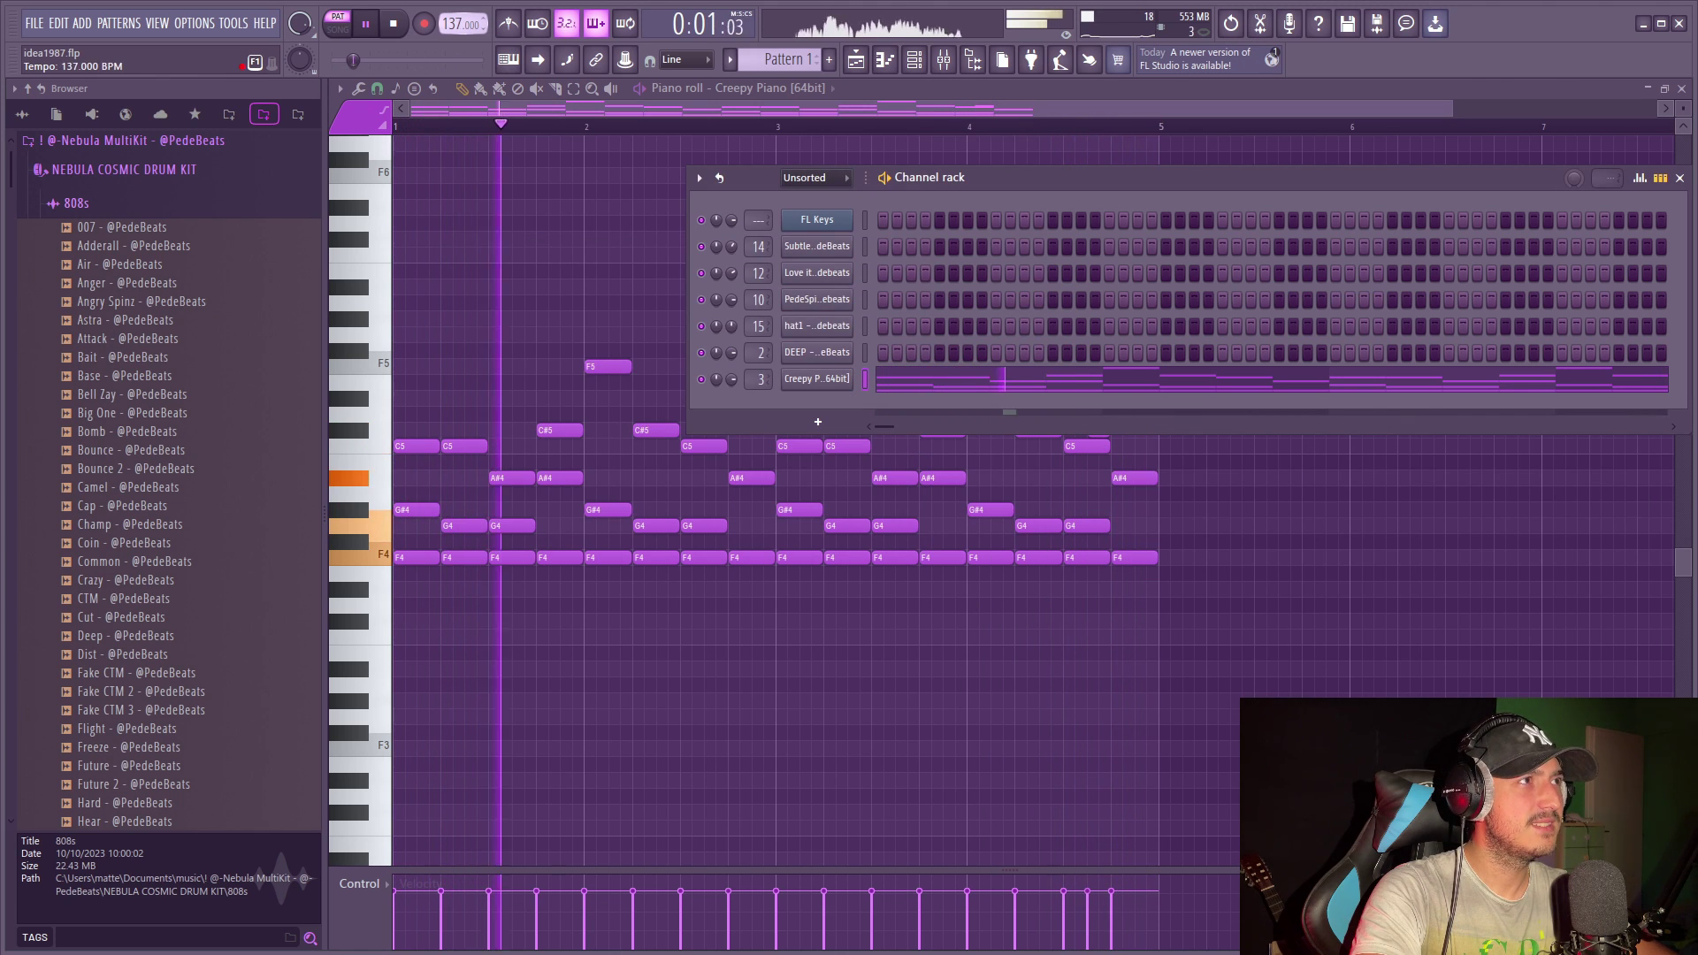
key("space")
scroll(483, 33, "up", 1)
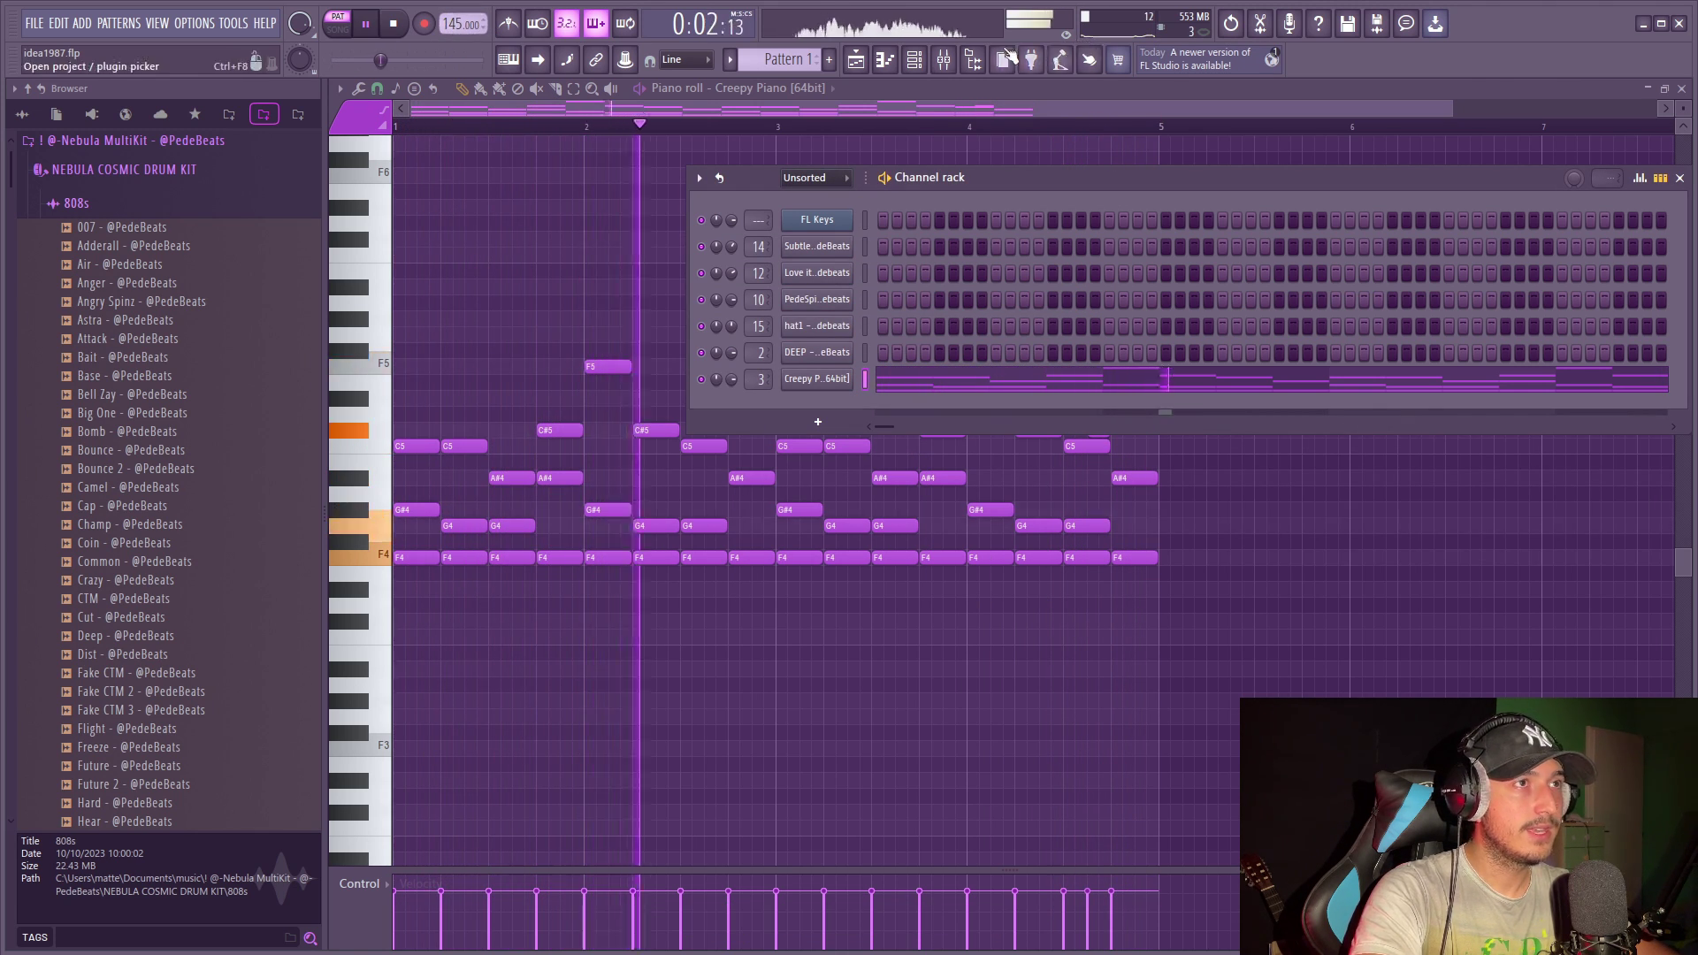
Put Parametric EQ 2 with the 20Hz + 18kHz cut preset on the MAIN insert.
left_click(943, 61)
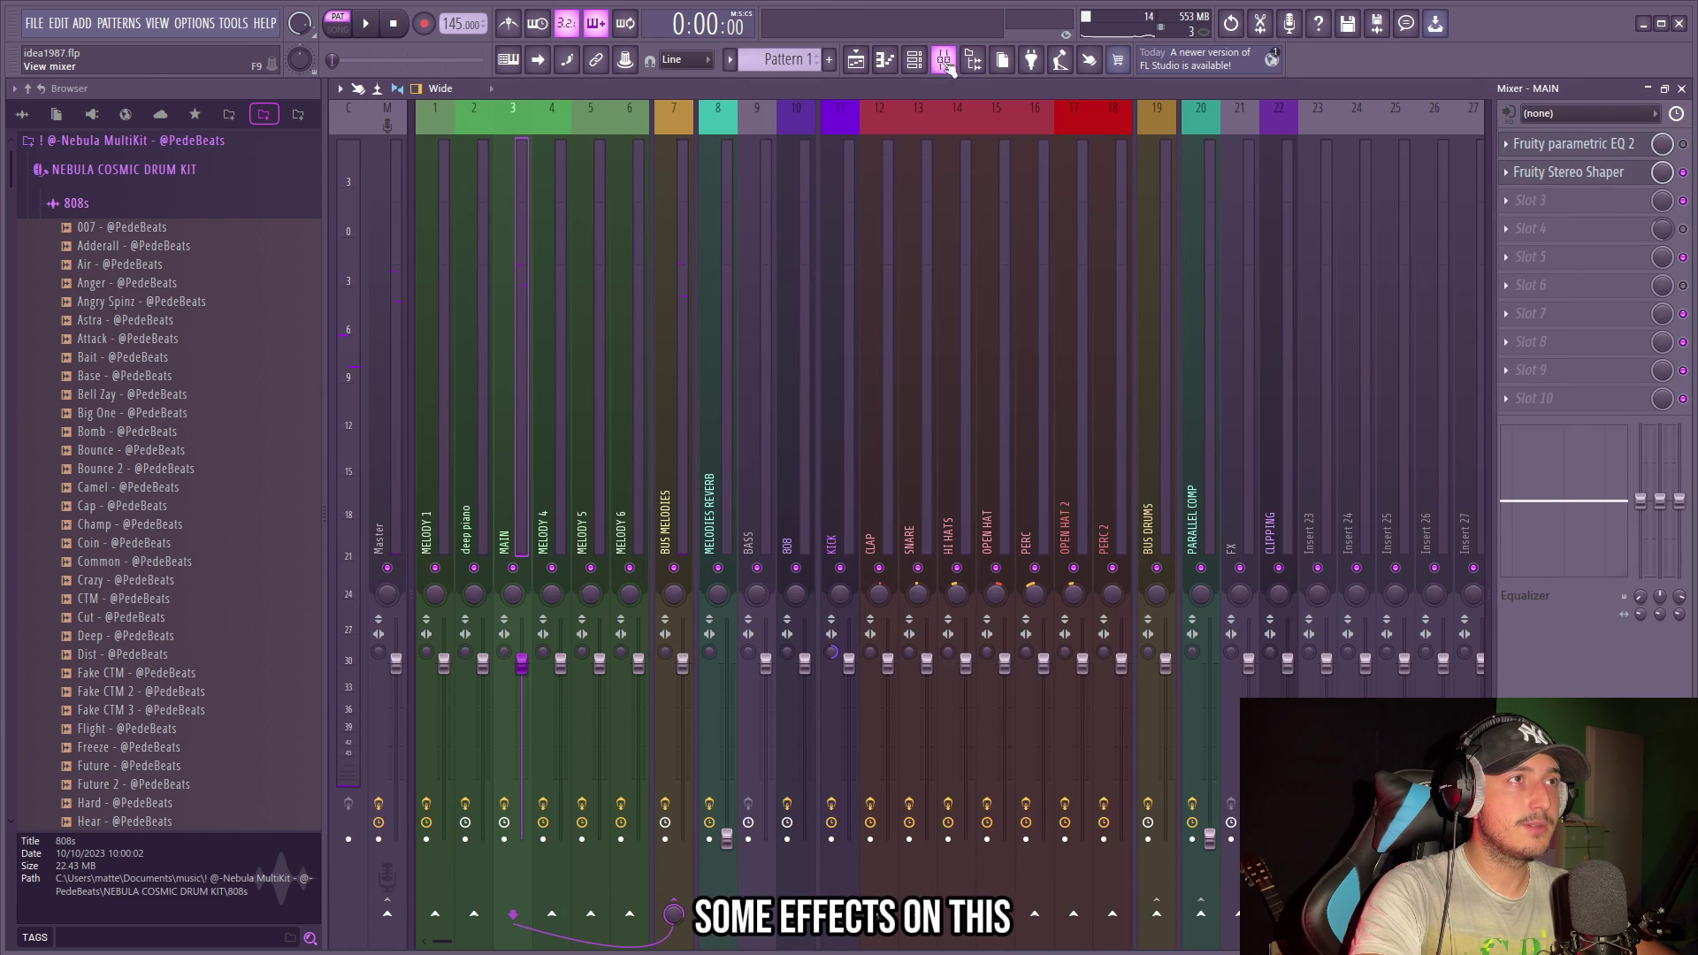
left_click(1608, 150)
left_click(959, 178)
left_click(1010, 252)
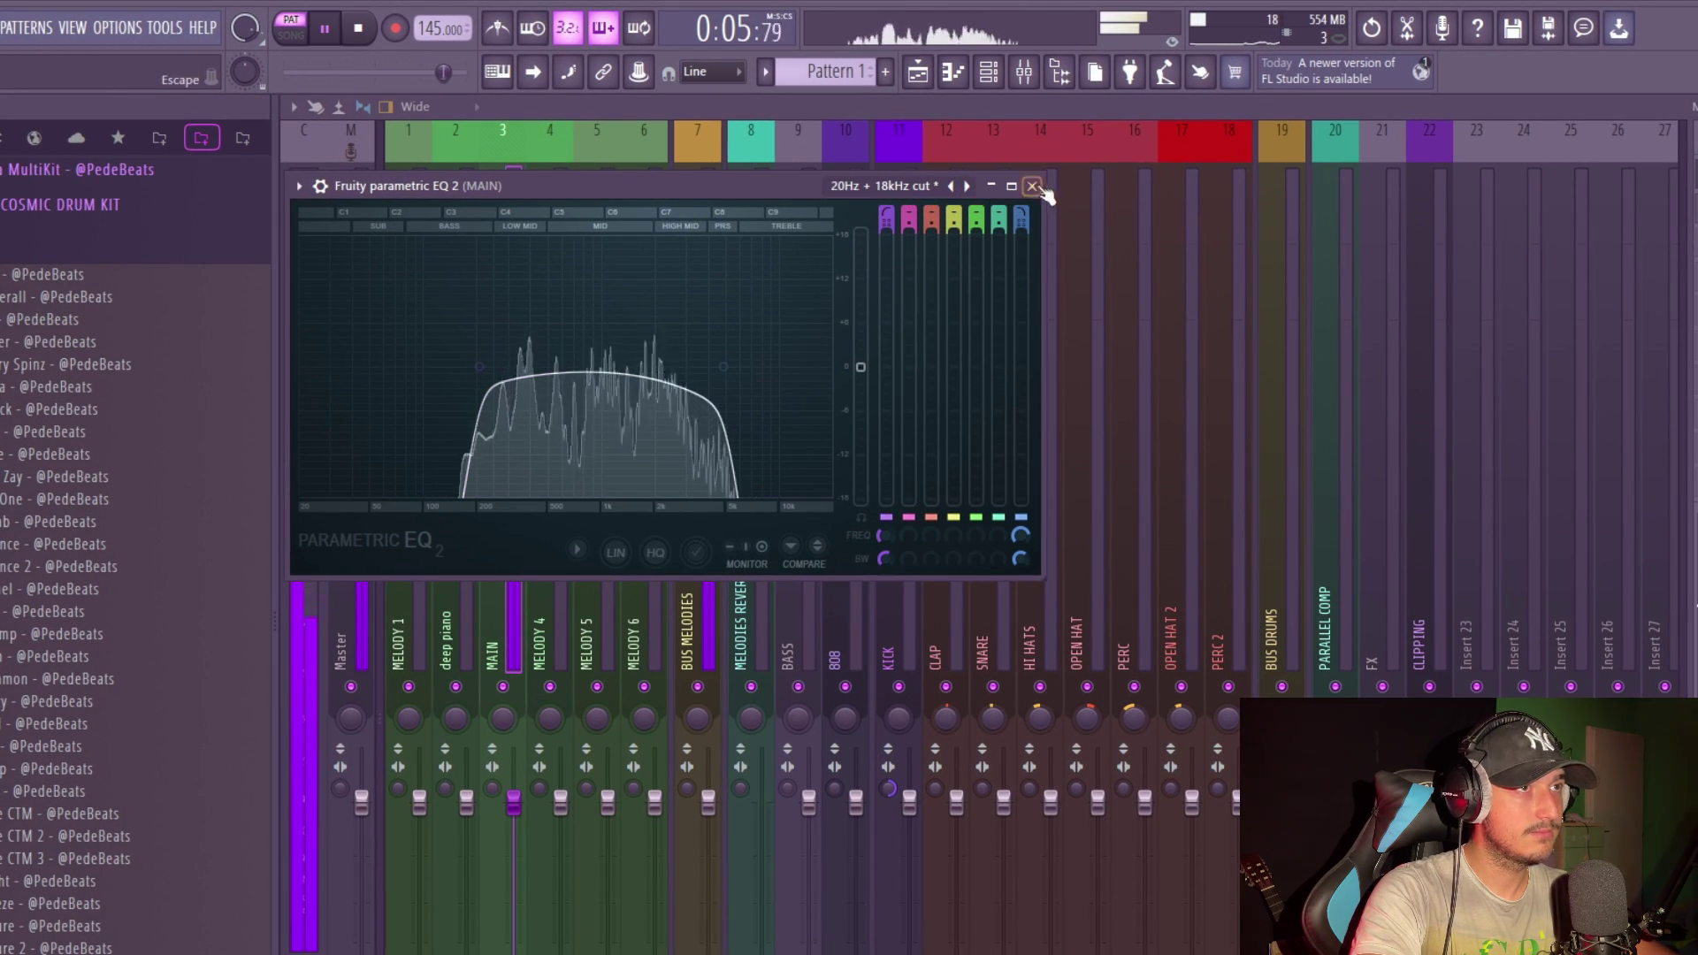
left_click(1032, 186)
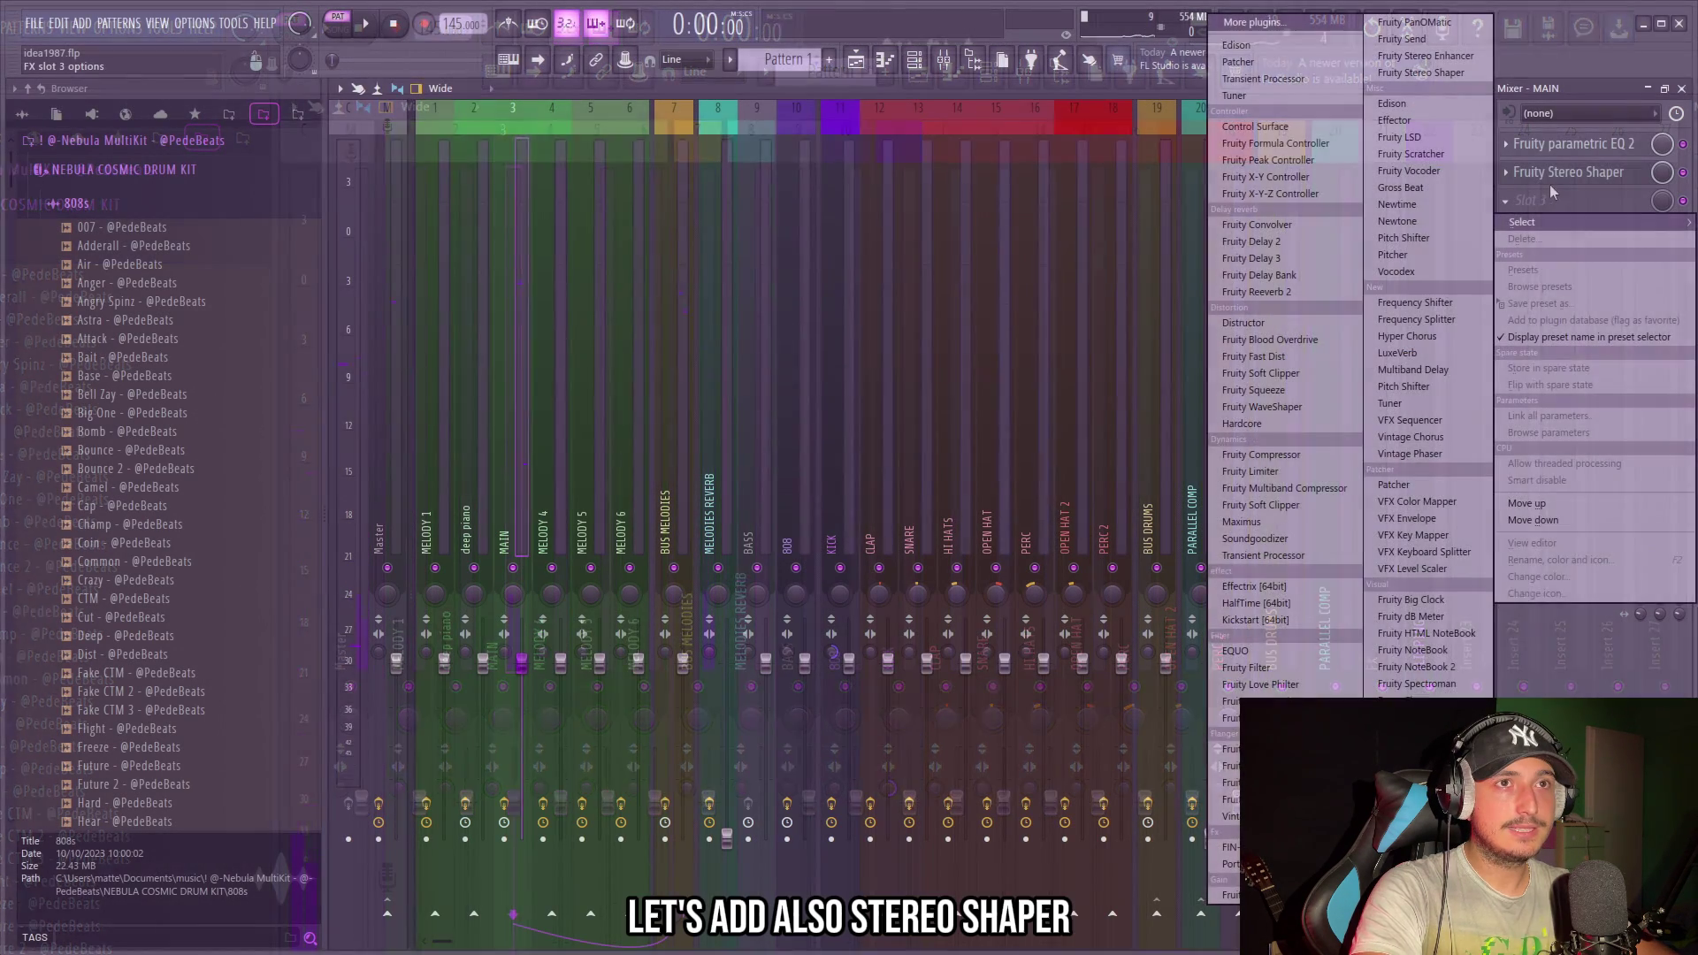
Add Fruity Stereo Shaper with the Stereoize 3 preset, plus HalfTime, to MAIN.
left_click(1550, 184)
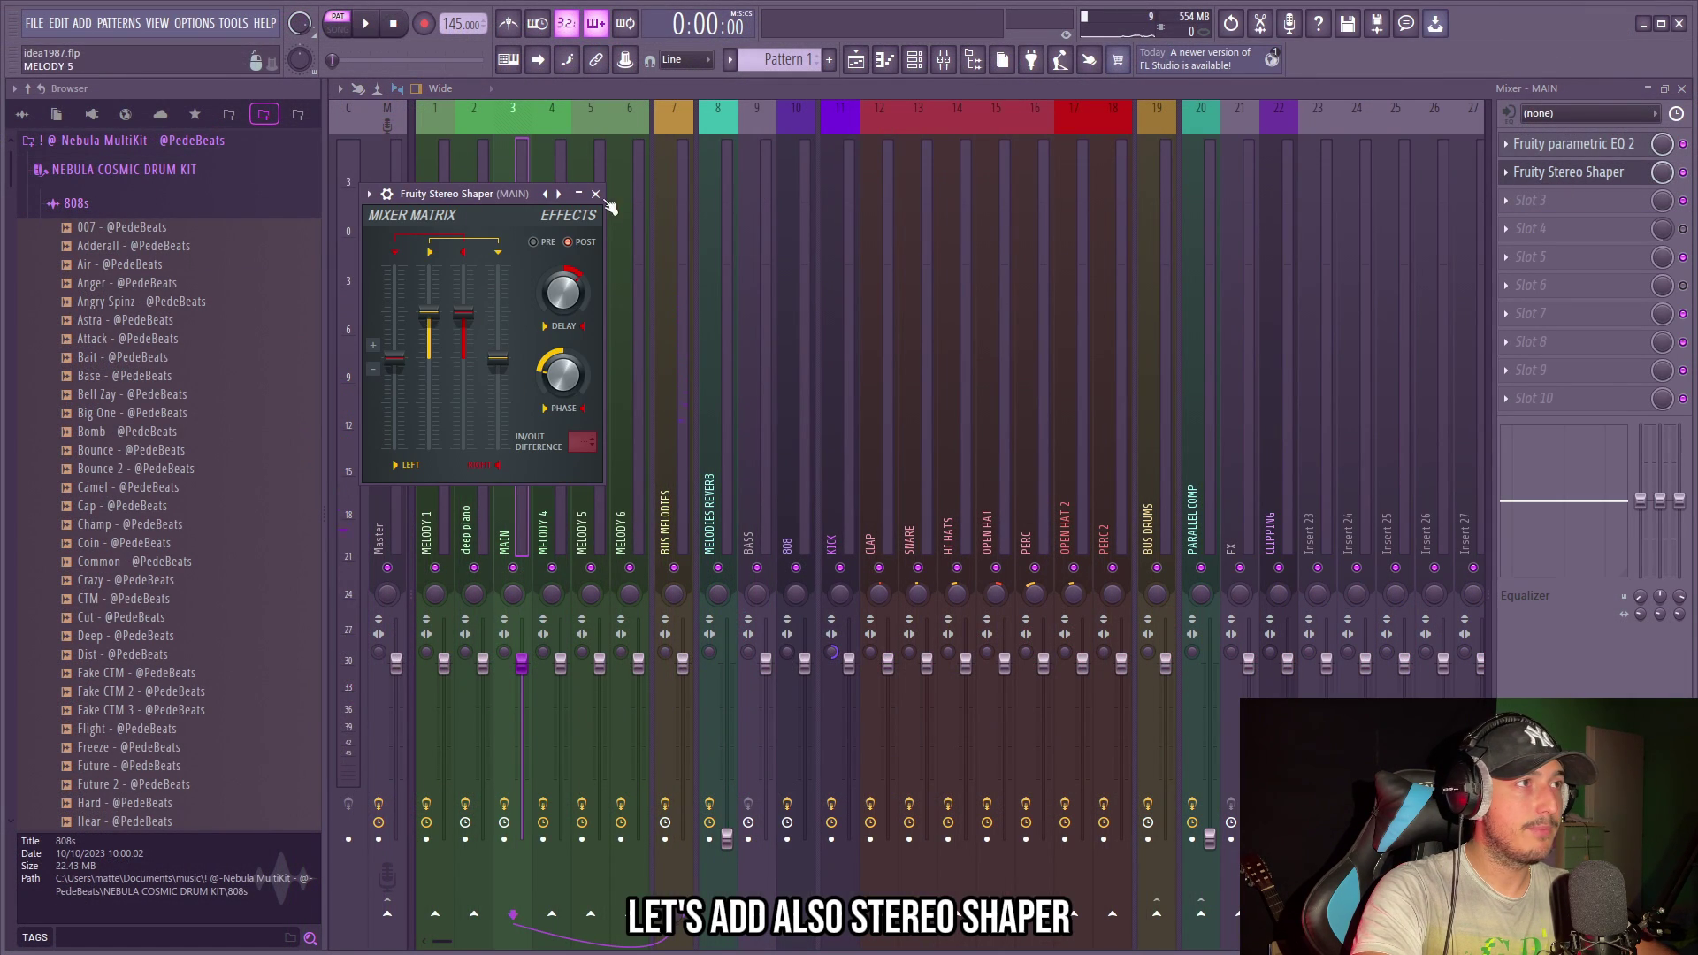
right_click(558, 193)
left_click(599, 373)
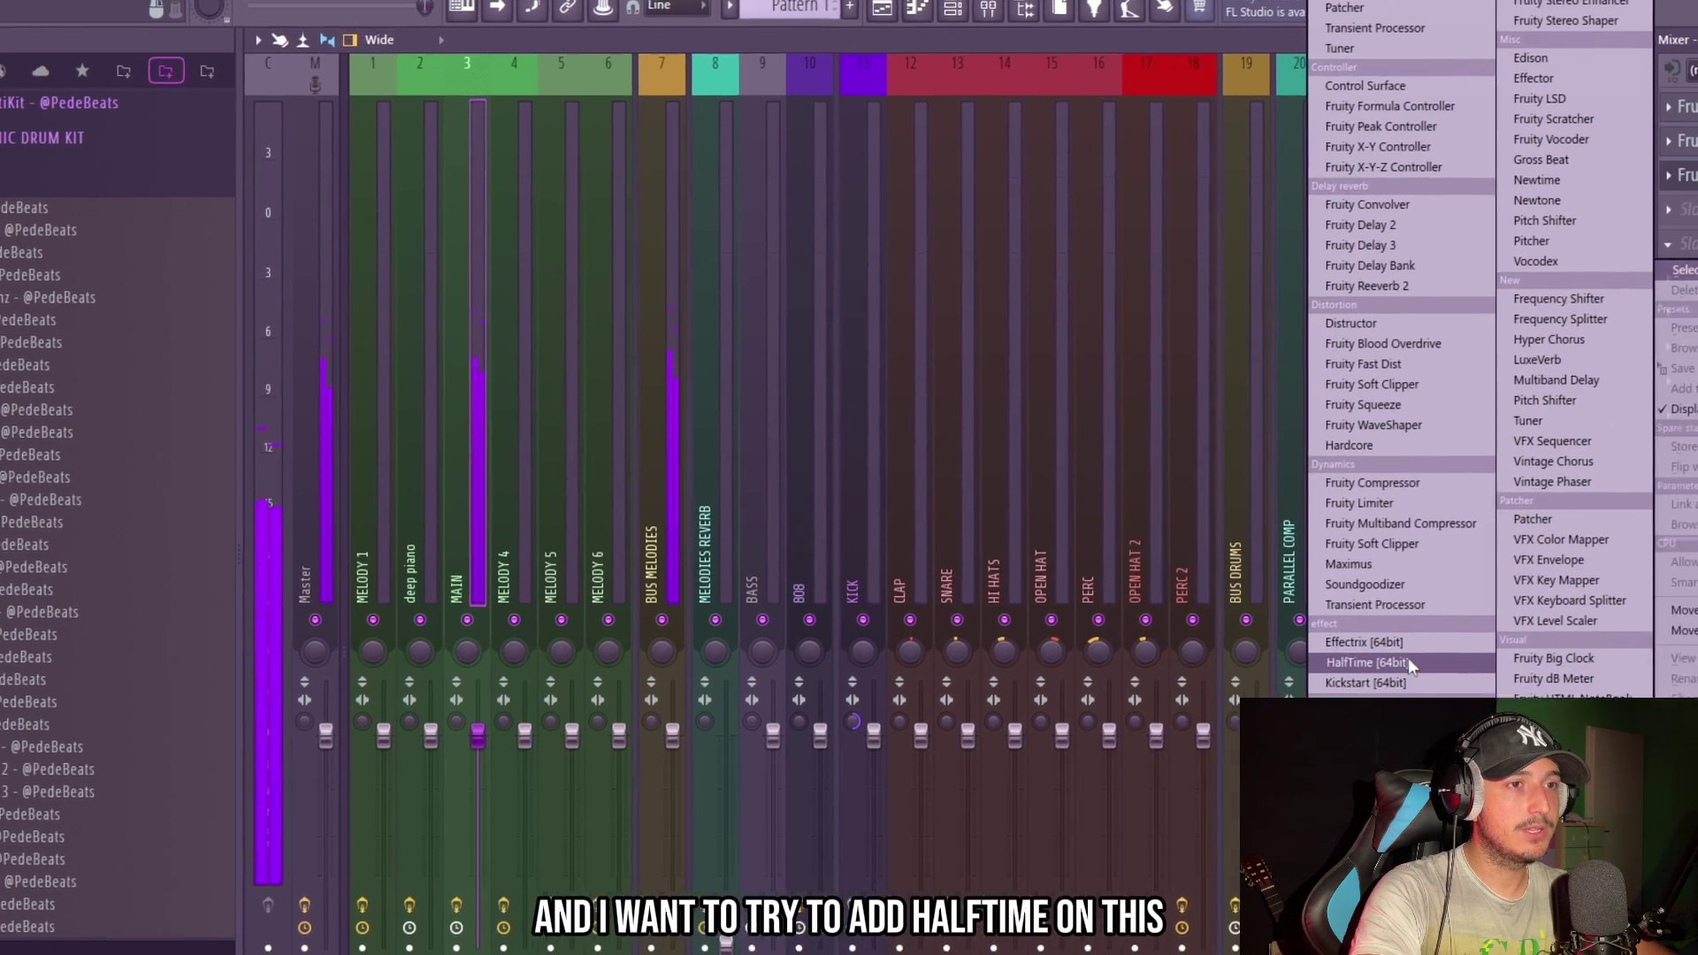
left_click(1574, 168)
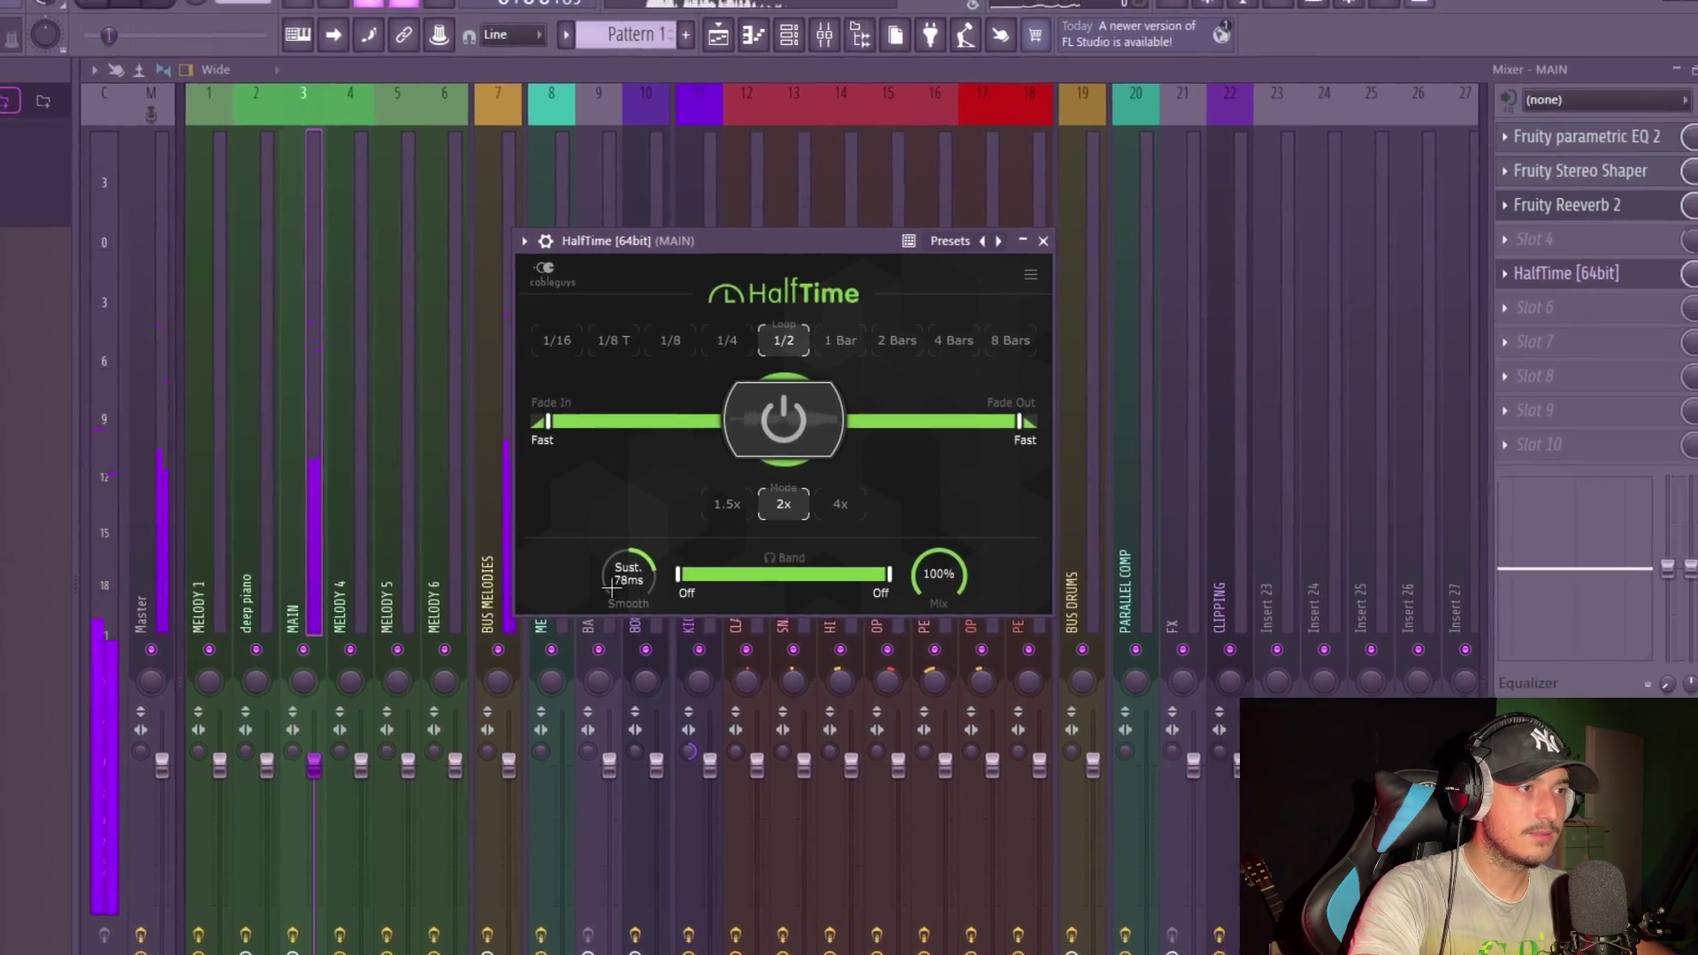
scroll(753, 574, "up", 5)
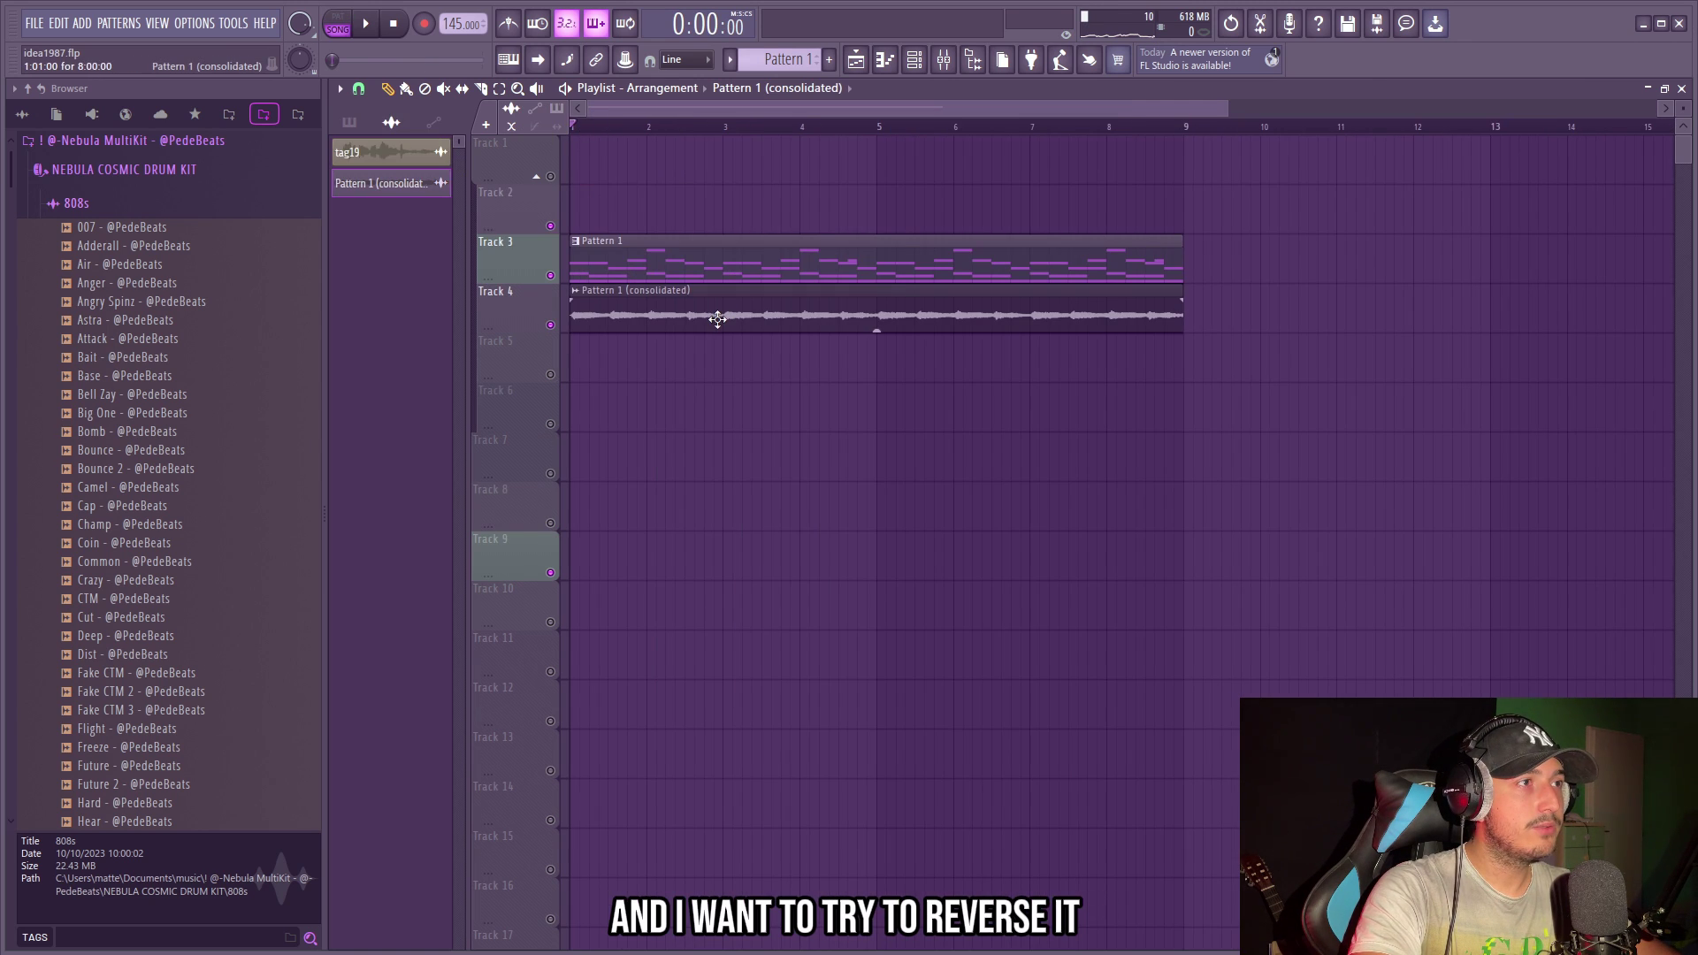
Reverse the rendered Pattern 1 audio clip, then dismiss the Reeverb 2 and Chorus windows.
double_click(717, 319)
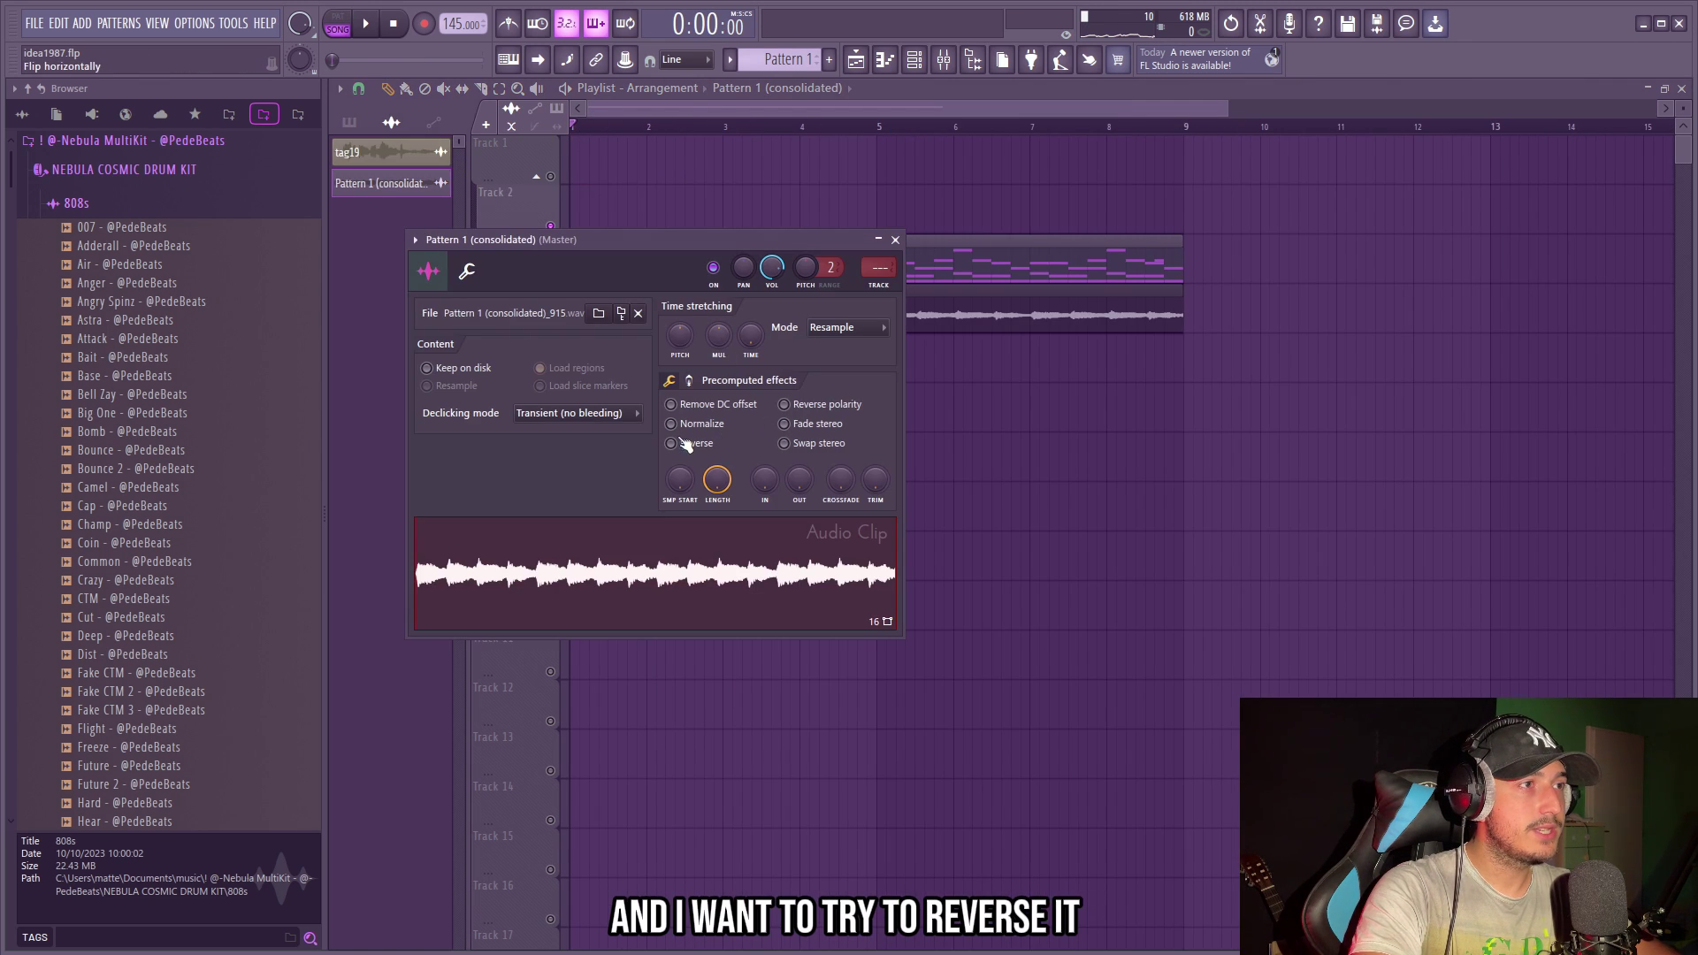
left_click(681, 443)
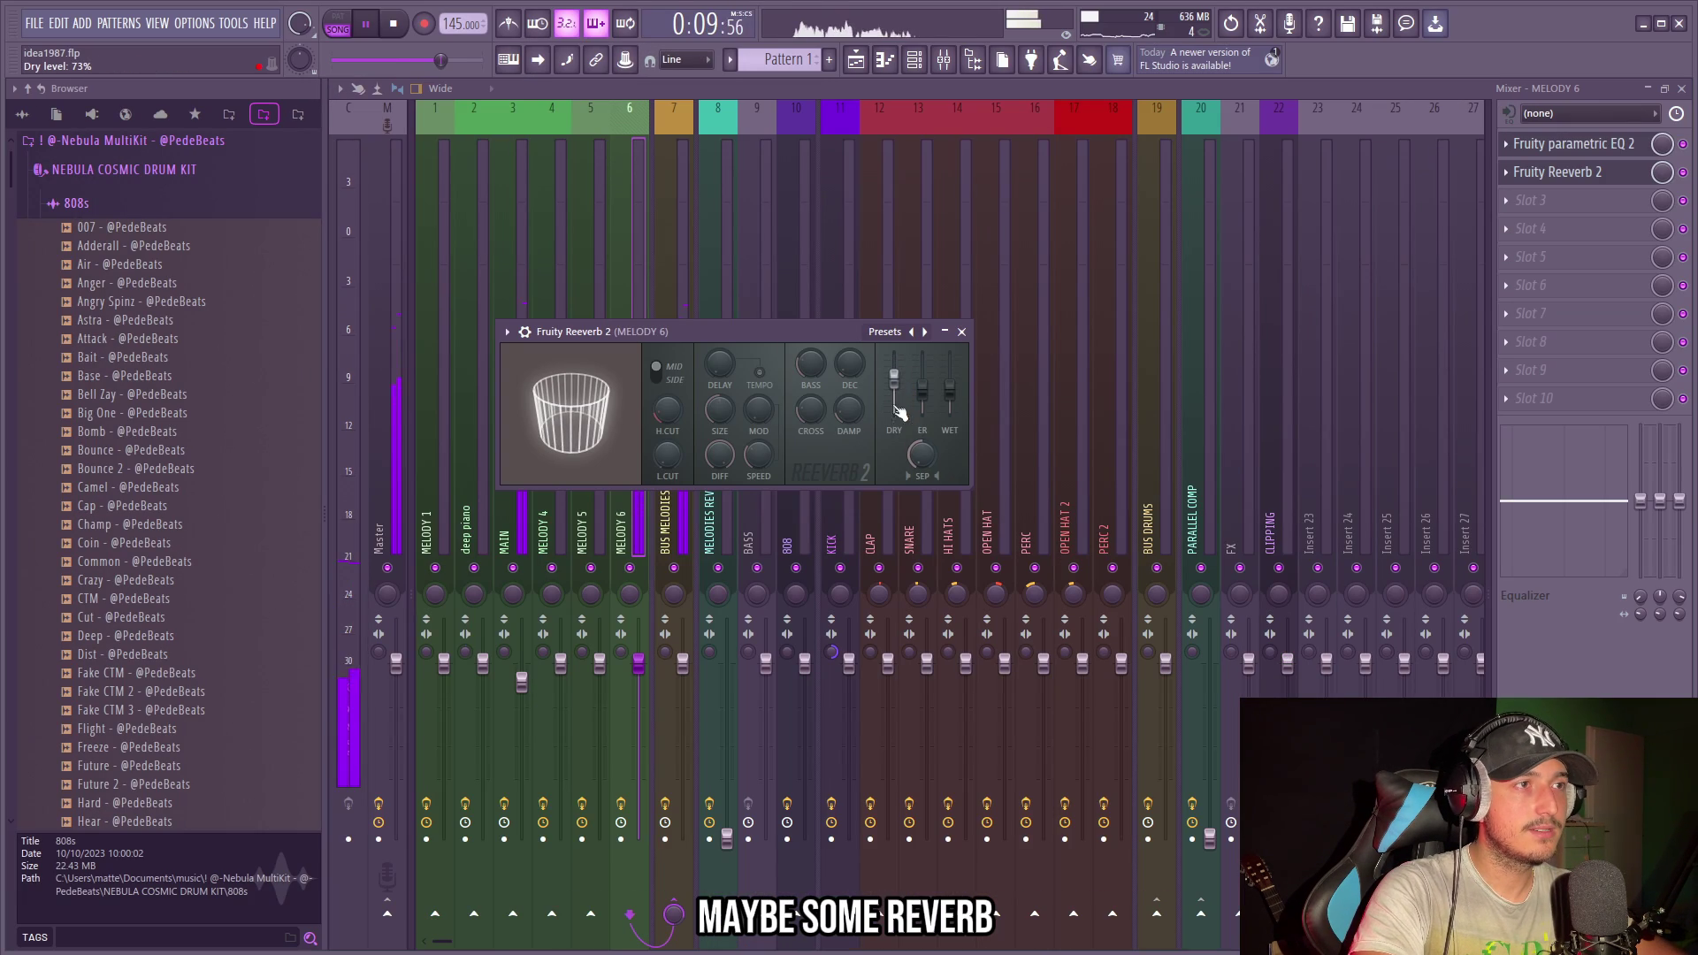
key("Escape")
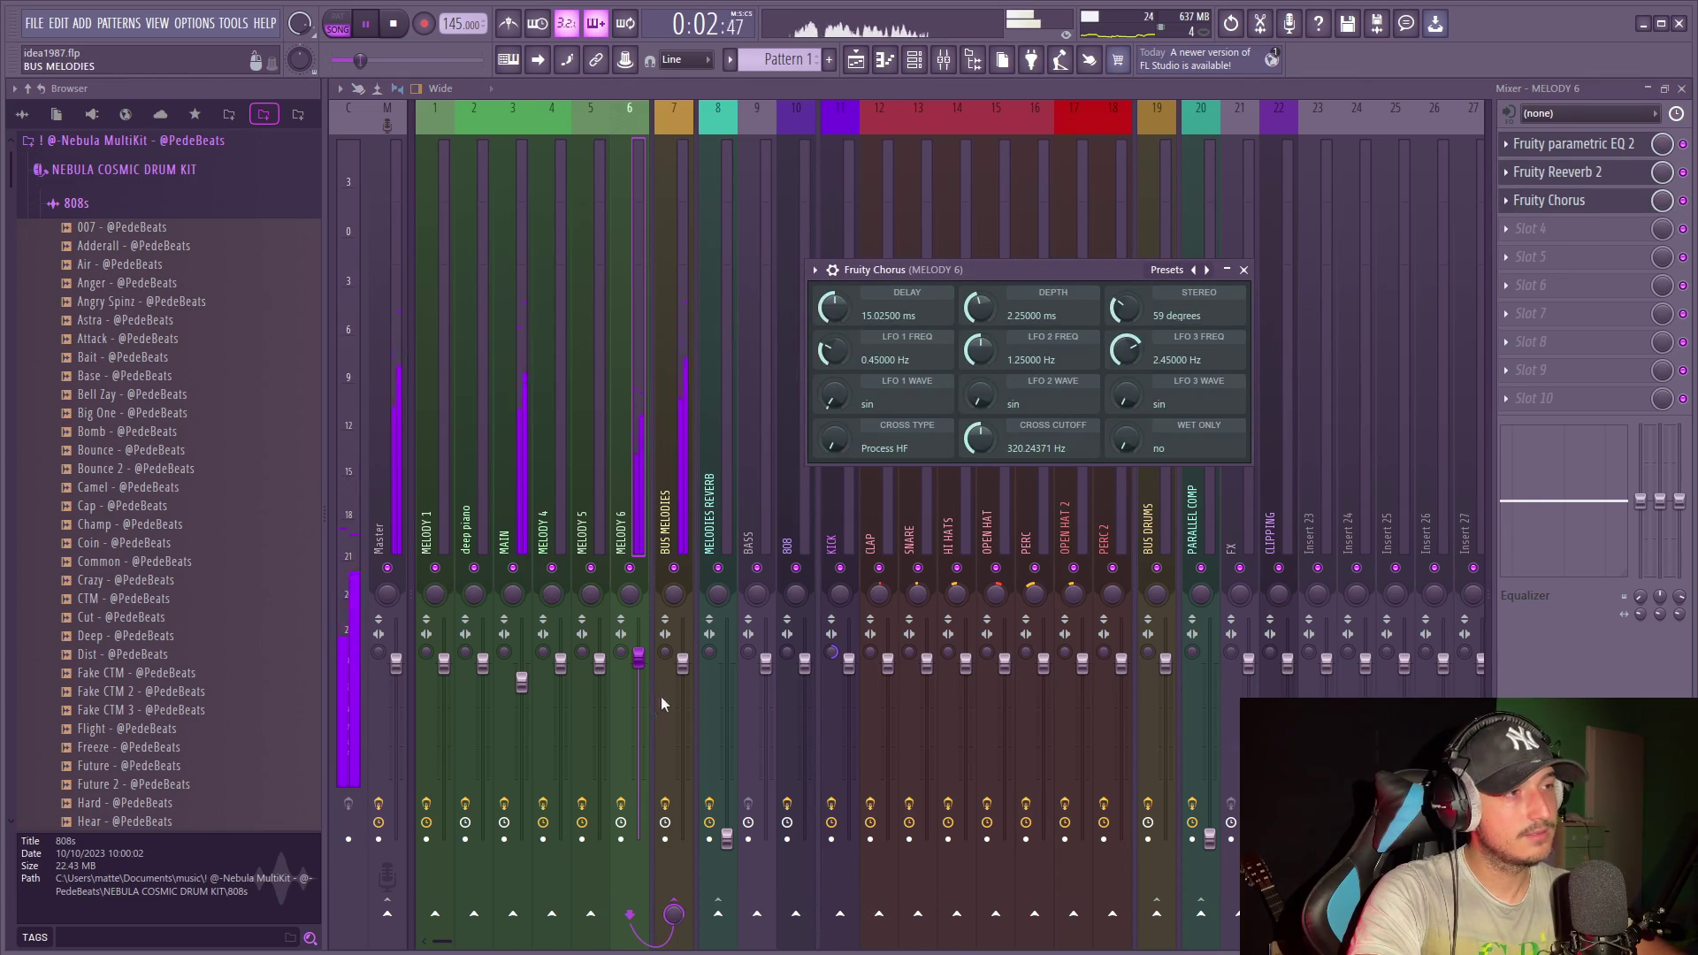
key("Escape")
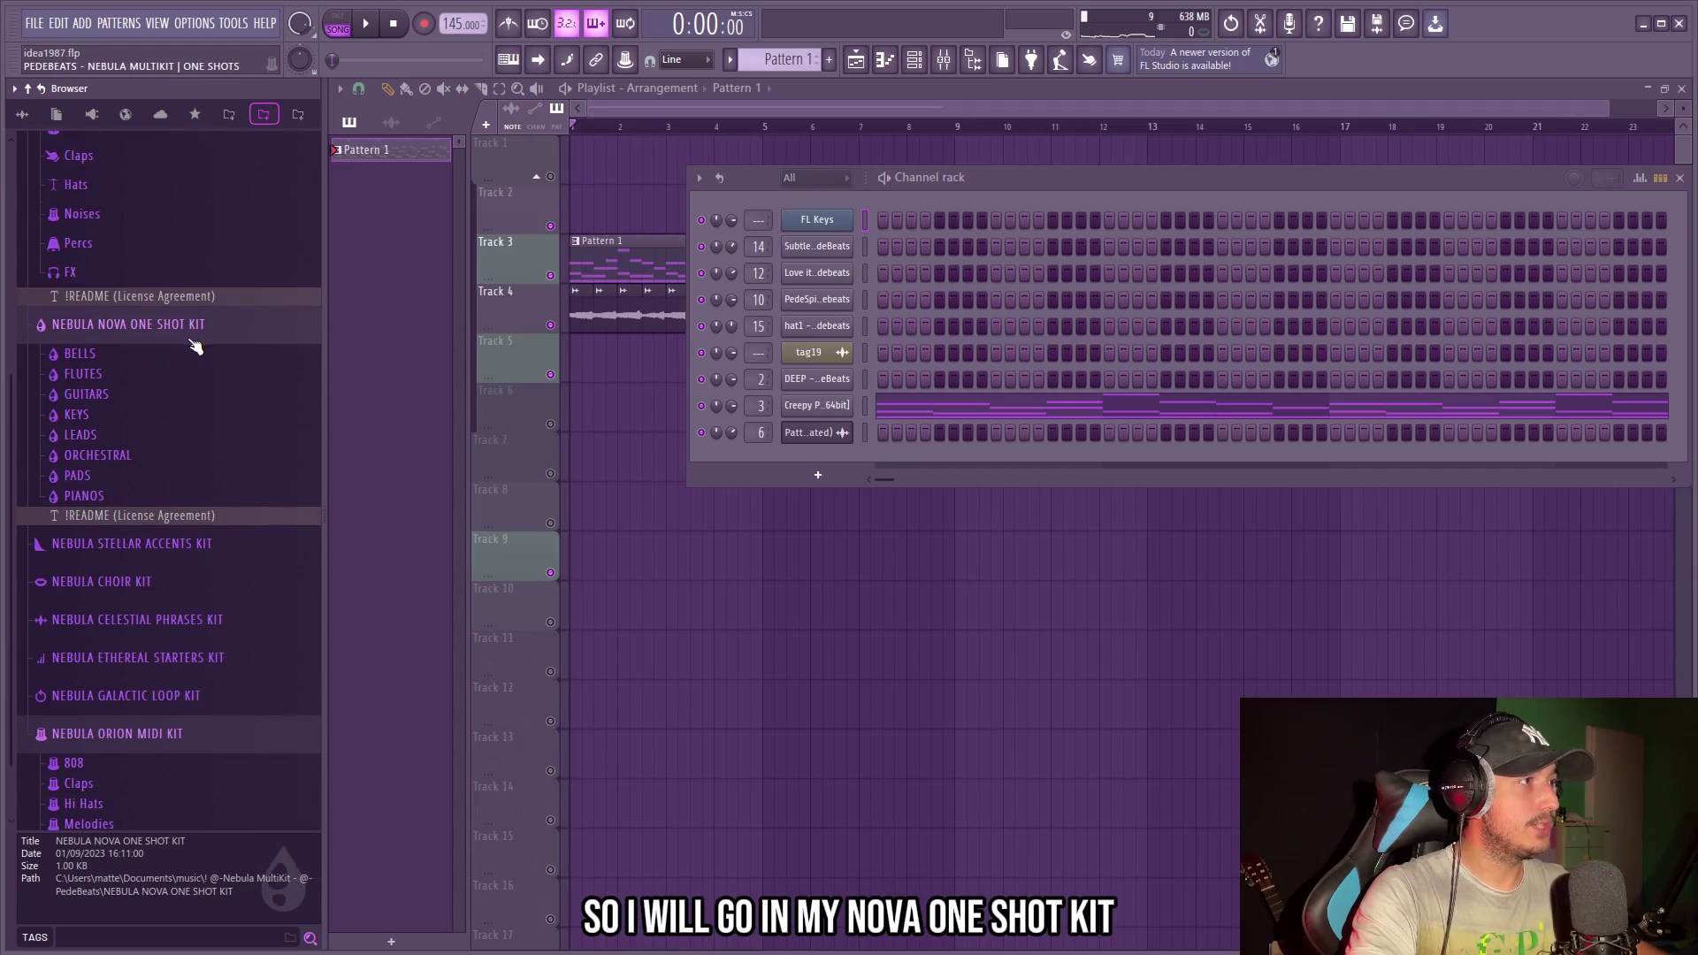
Load Deep Piano F onto DEEP and draw a long F5 note, duplicated into bars 5–9.
left_click(84, 495)
scroll(142, 442, "down", 4)
left_click(212, 307)
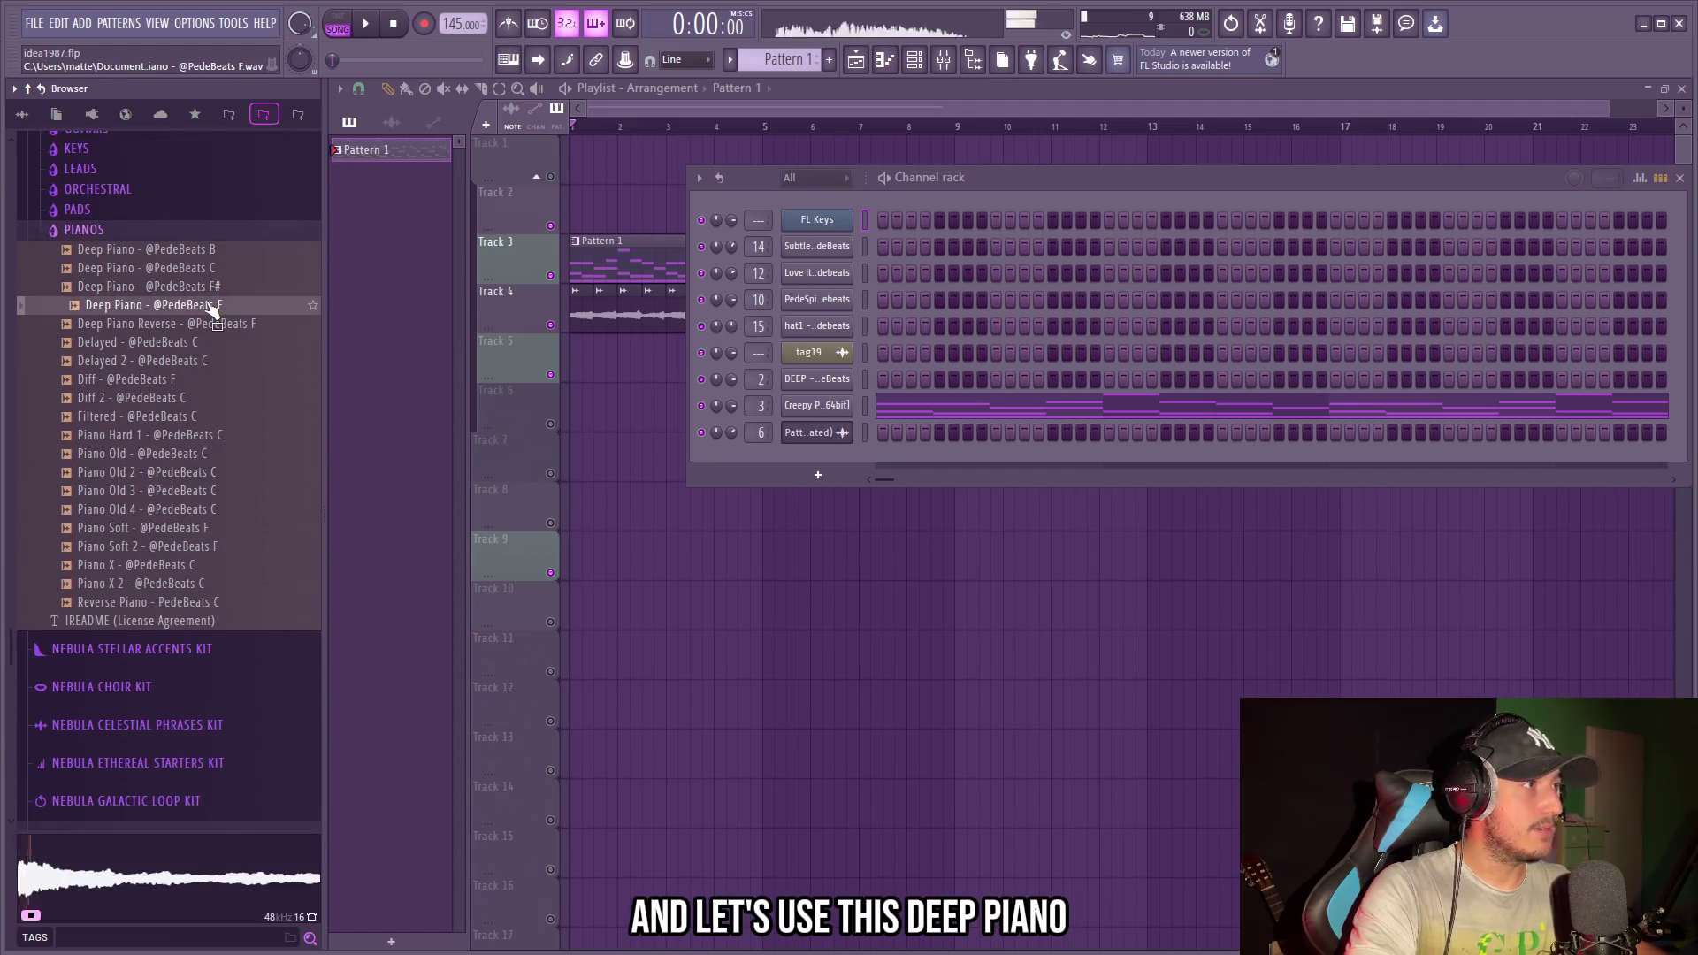
left_click_drag(823, 372, 821, 374)
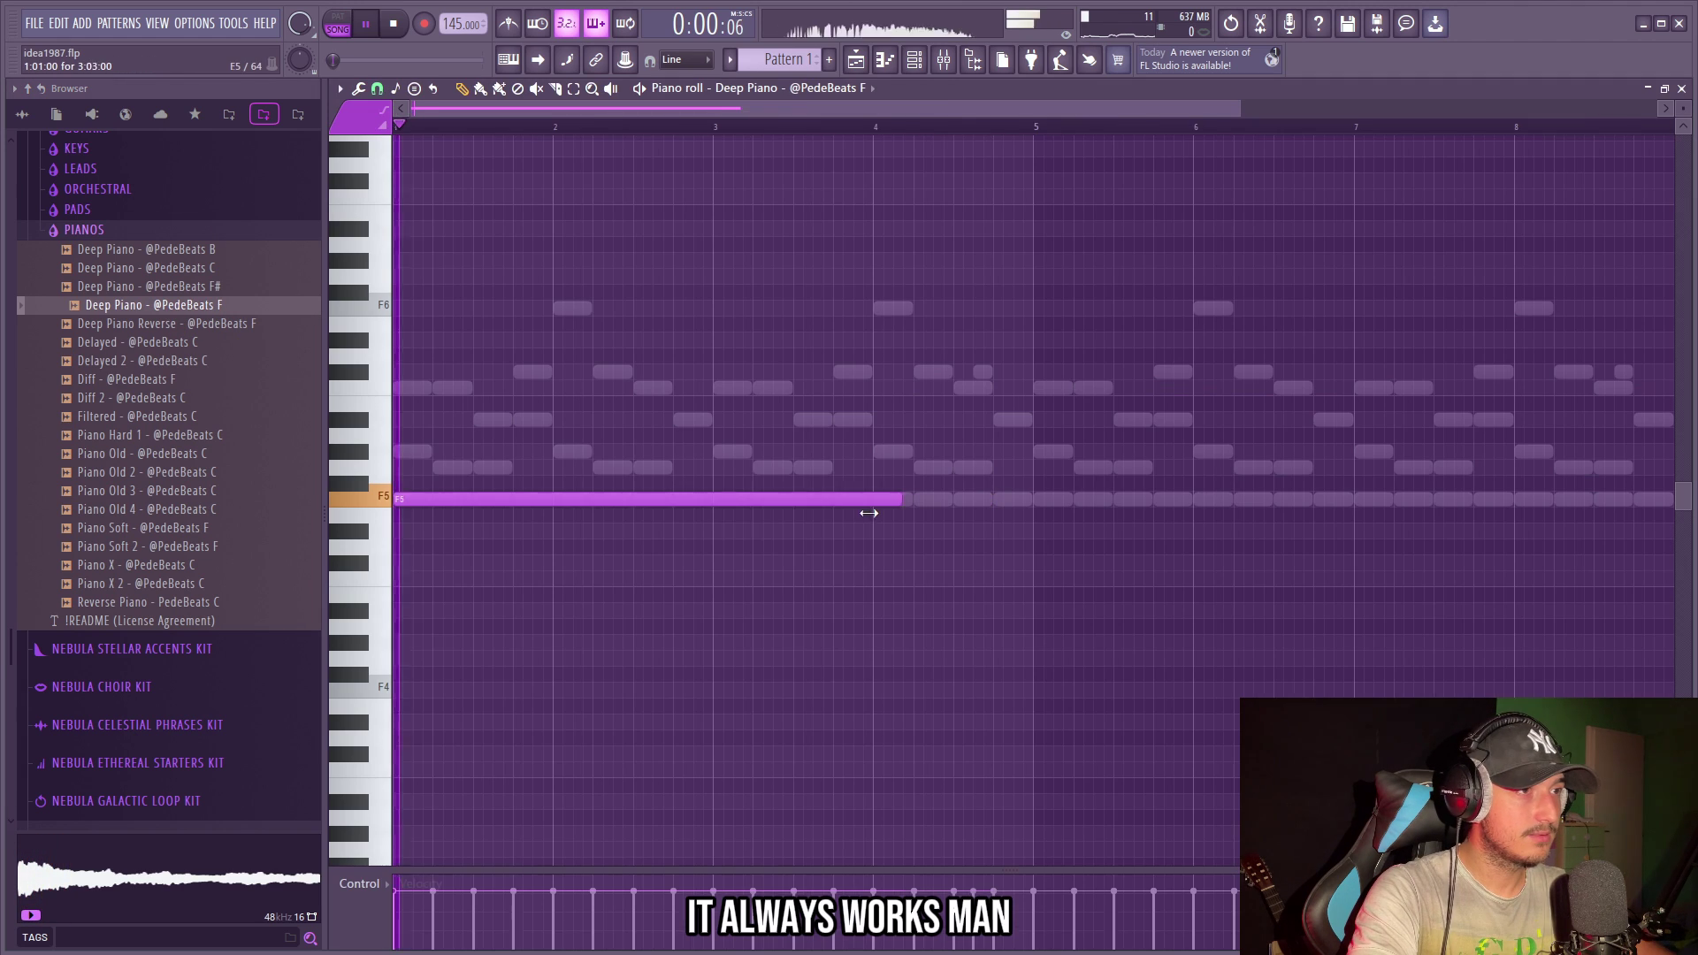
left_click_drag(872, 499, 1042, 498)
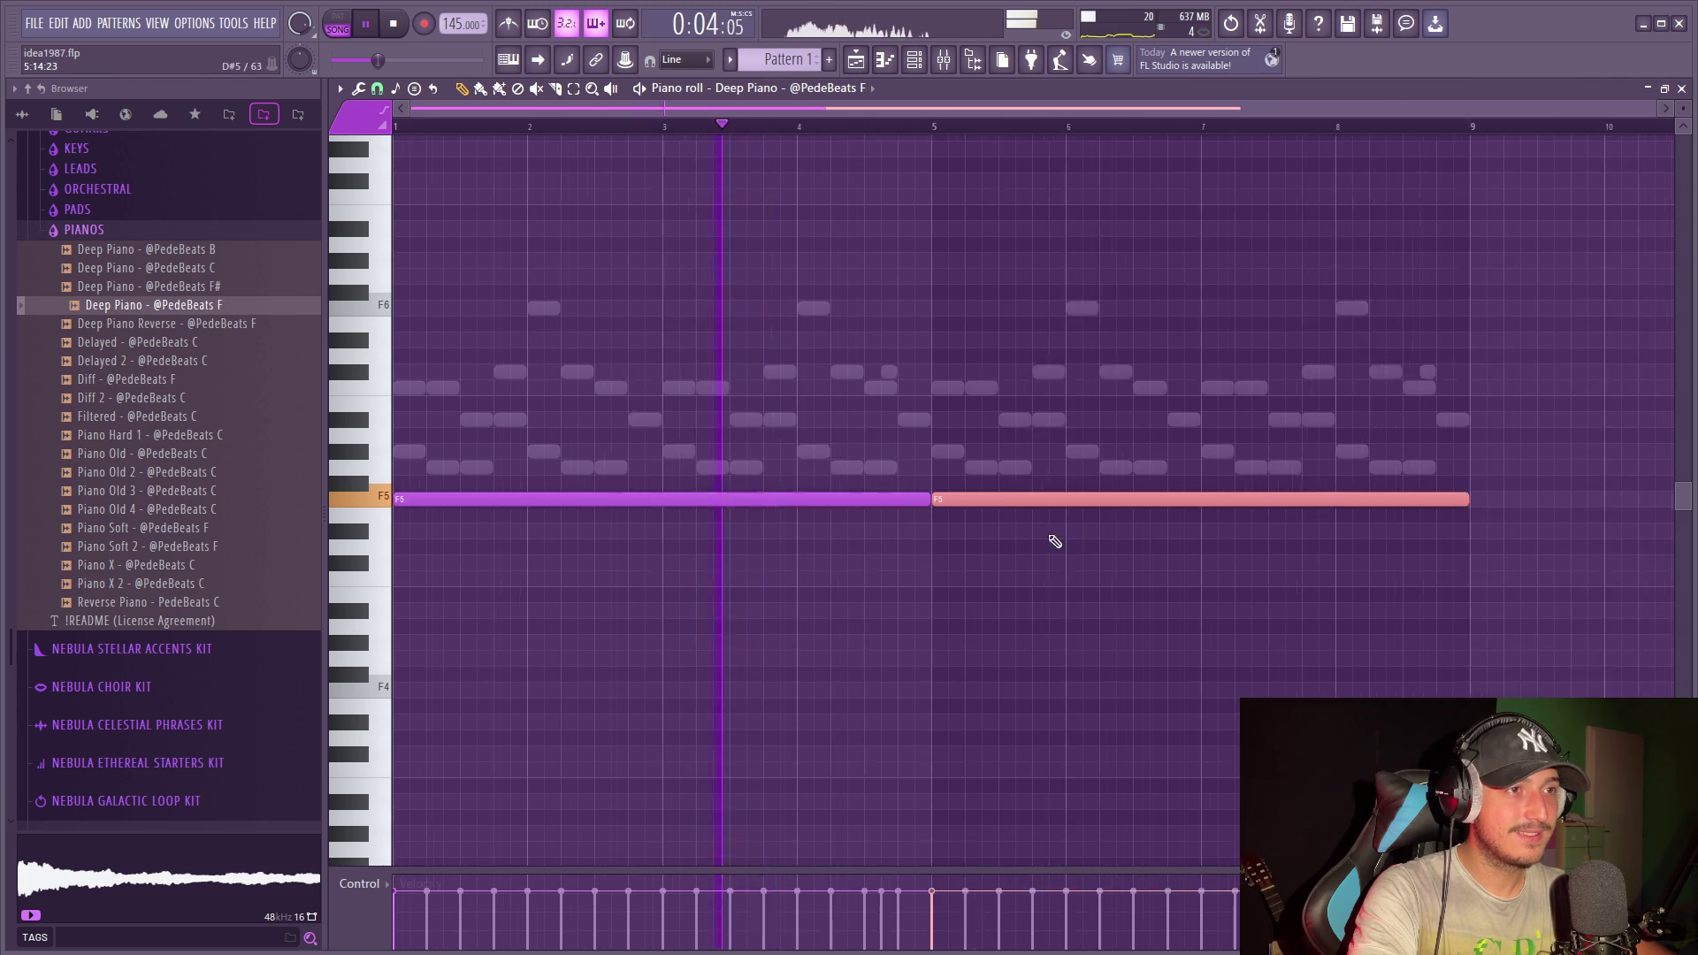
key("ctrl+a")
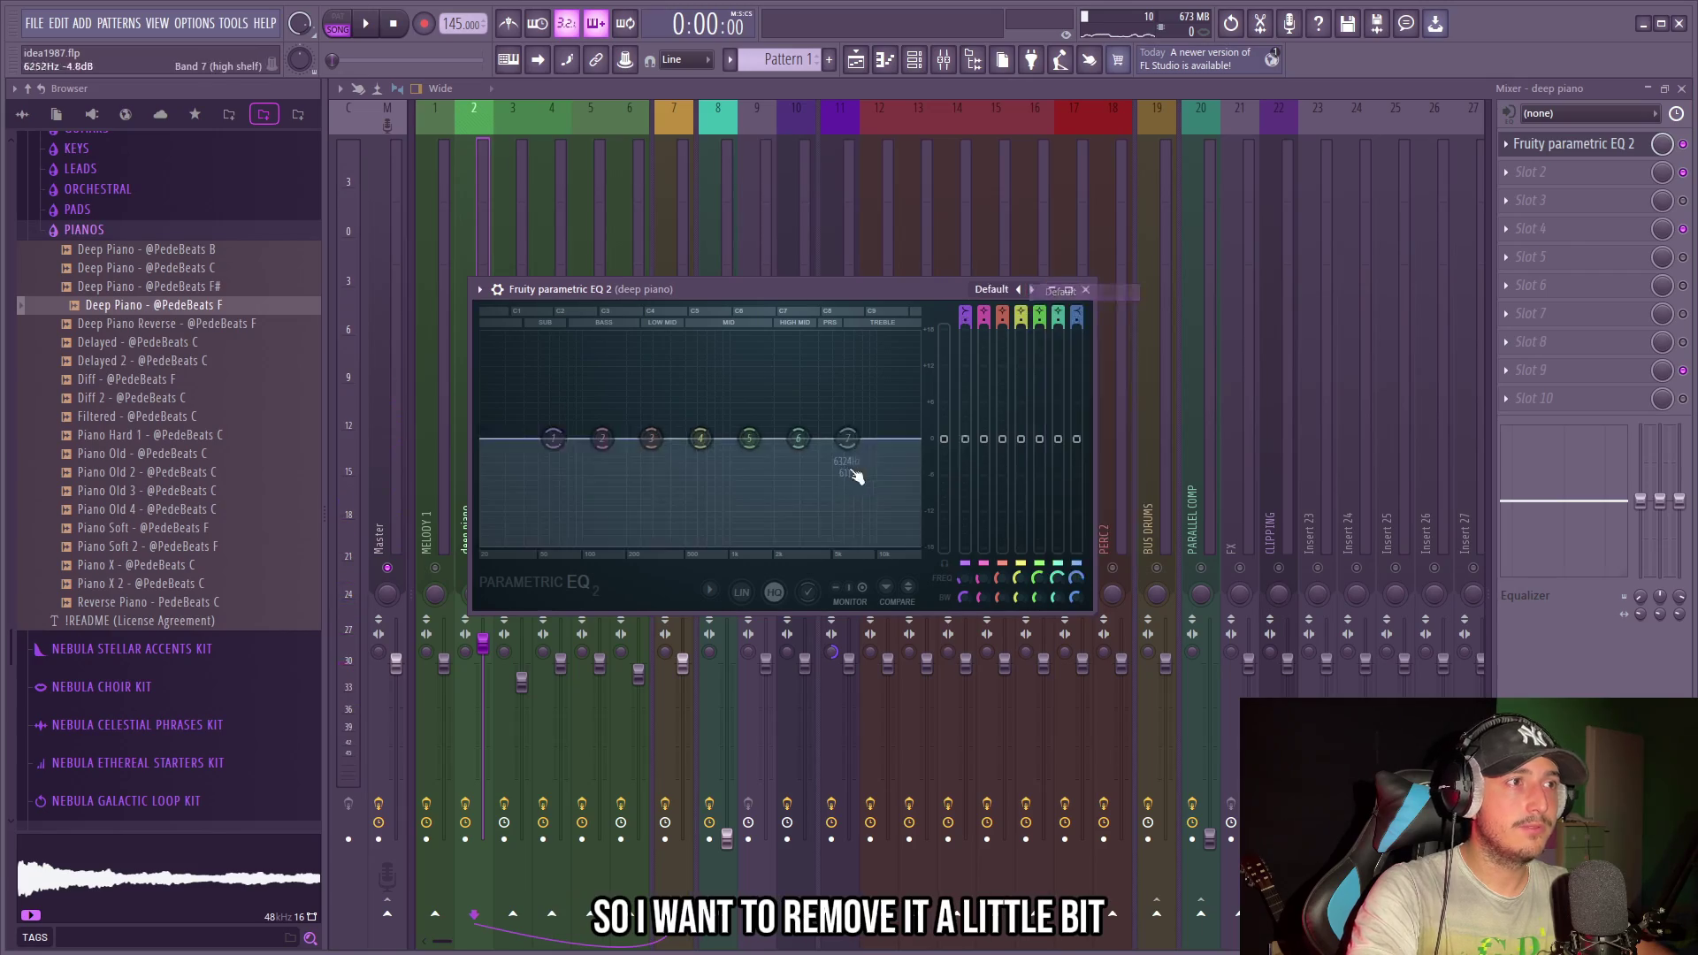
Play back the EQ'd deep piano and close the pitched-up reversed clip's settings.
key("space")
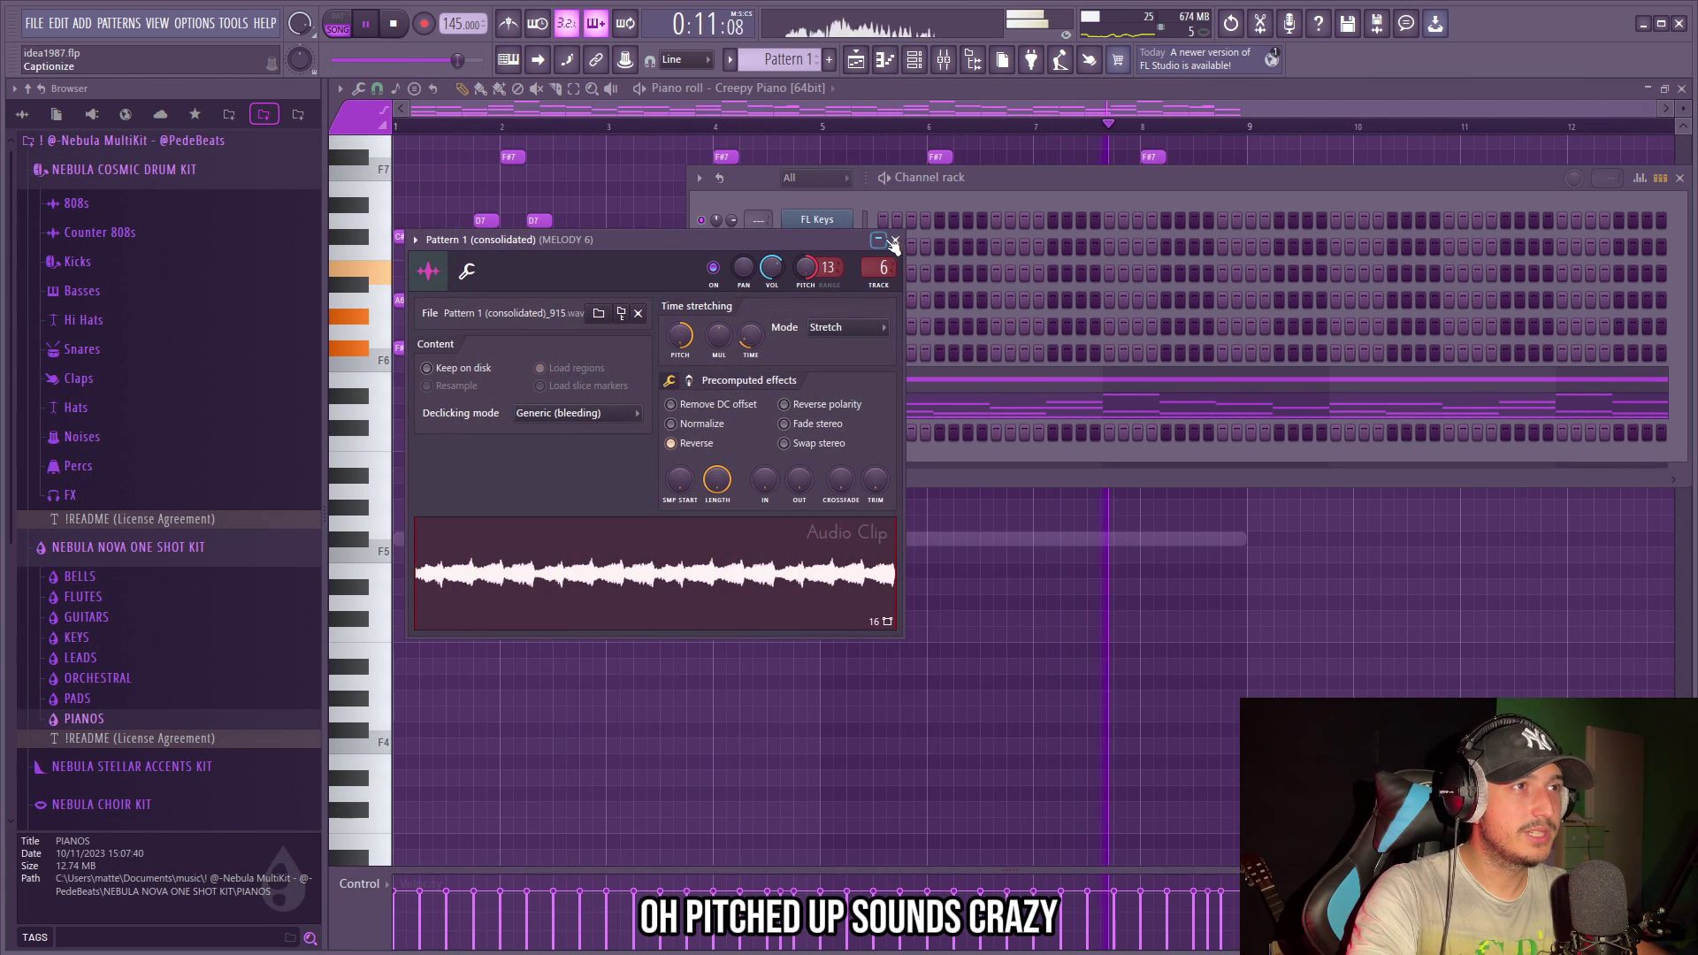
left_click(896, 240)
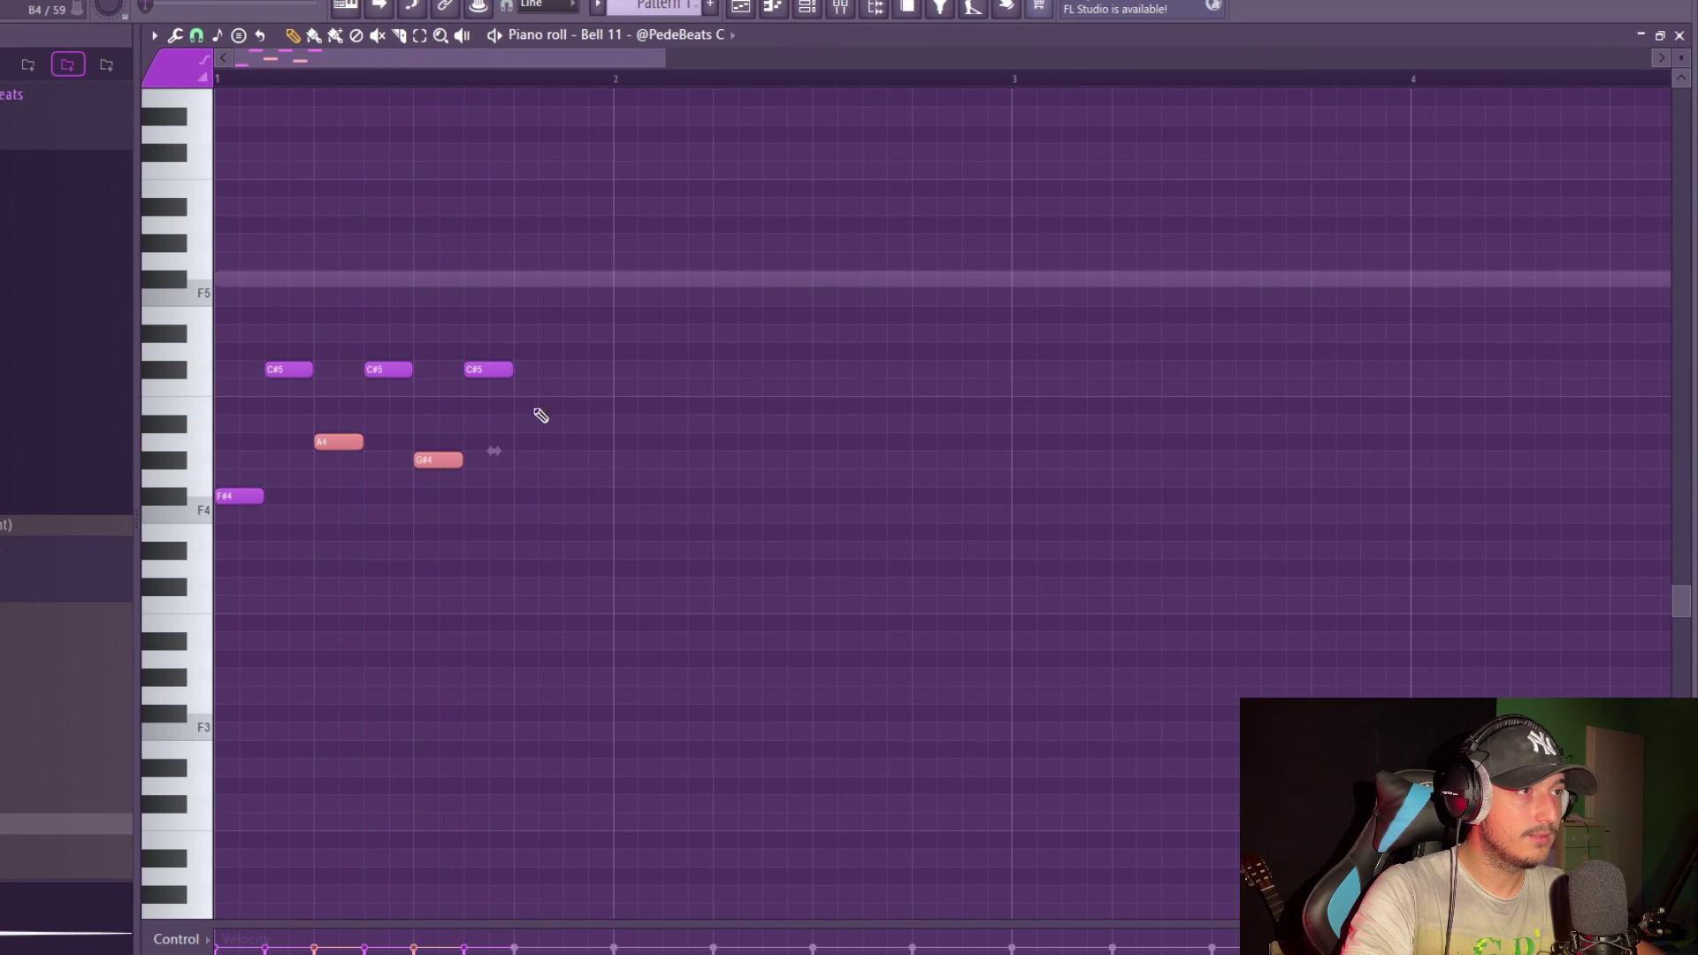
Duplicate the Bell 11 melody after bar 2 and rework the second copy's pitches into D5 accents.
key("ctrl+a")
key("ctrl+b")
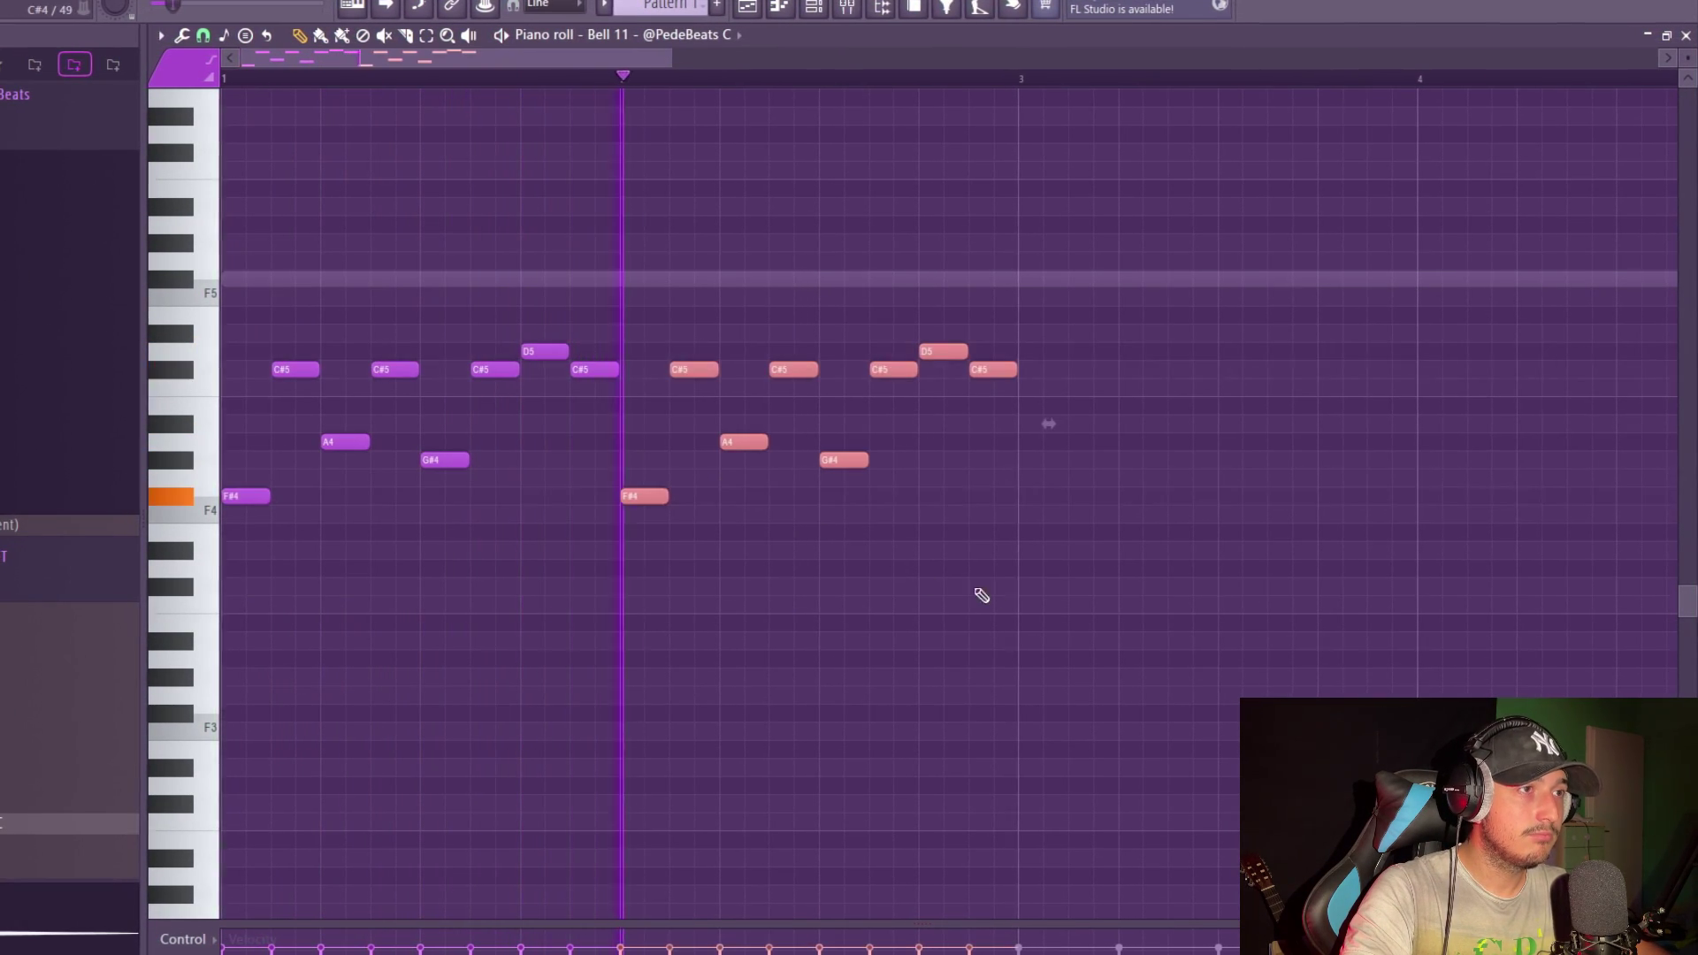
left_click(904, 518)
left_click_drag(748, 441, 855, 442)
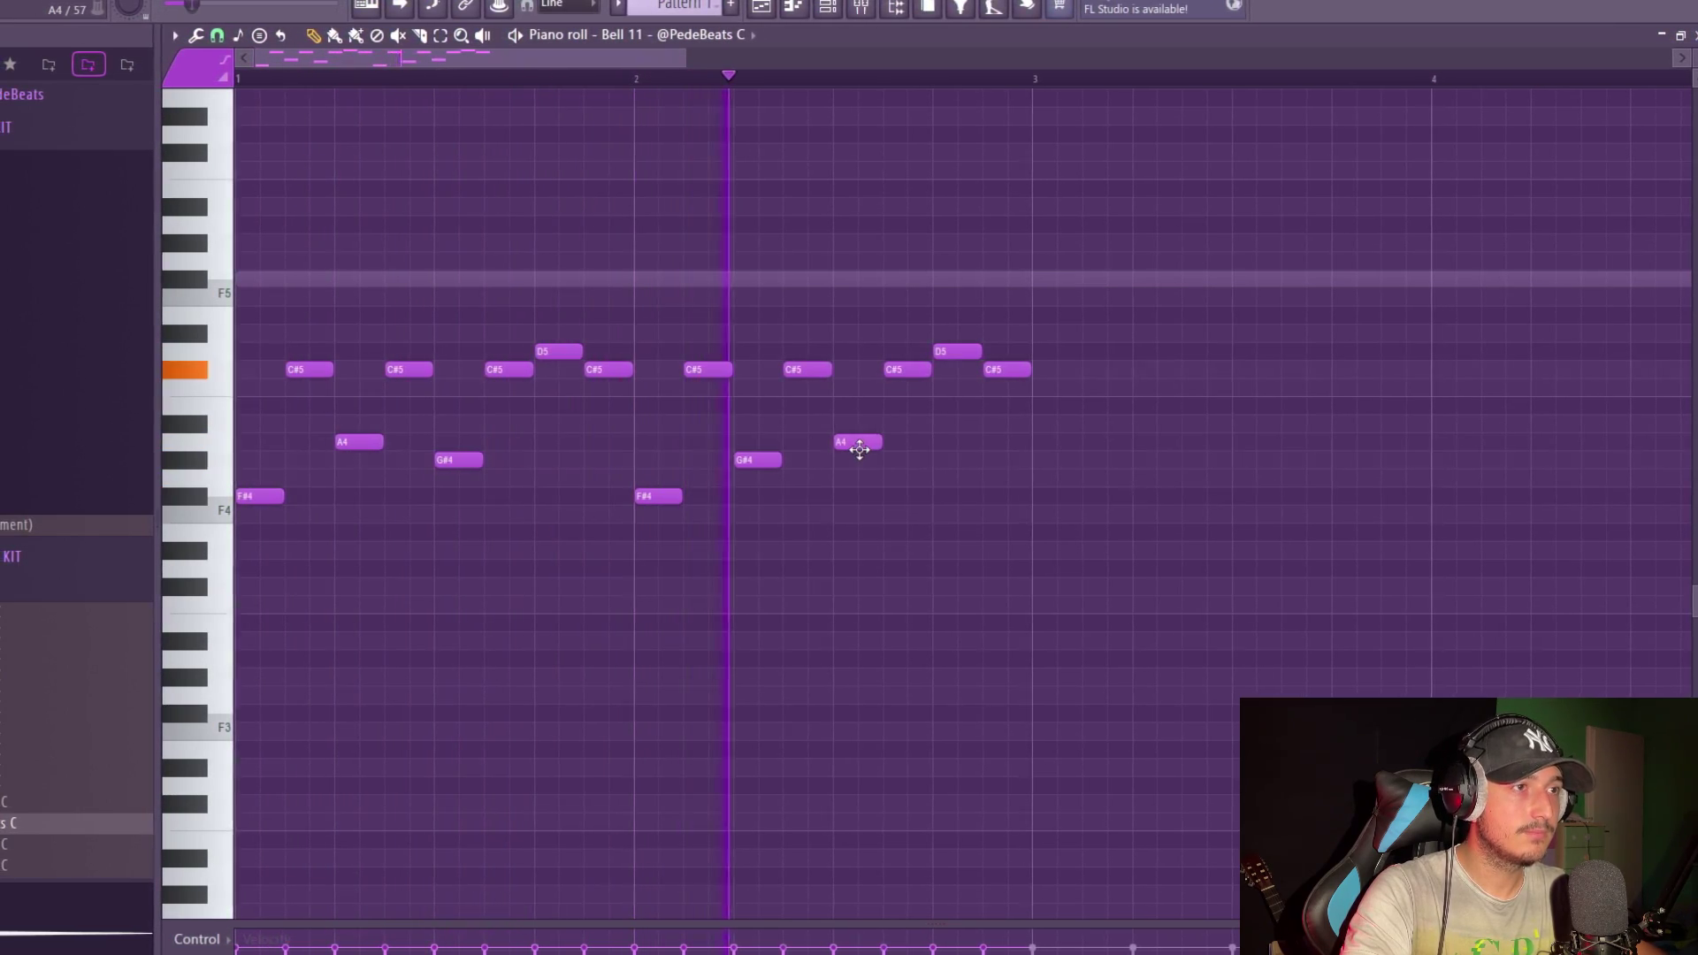
Duplicate the melody again into four two-bar copies, then bring up the mixer.
scroll(883, 557, "down", 3)
key("ctrl+a")
key("ctrl+b")
scroll(914, 561, "down", 2)
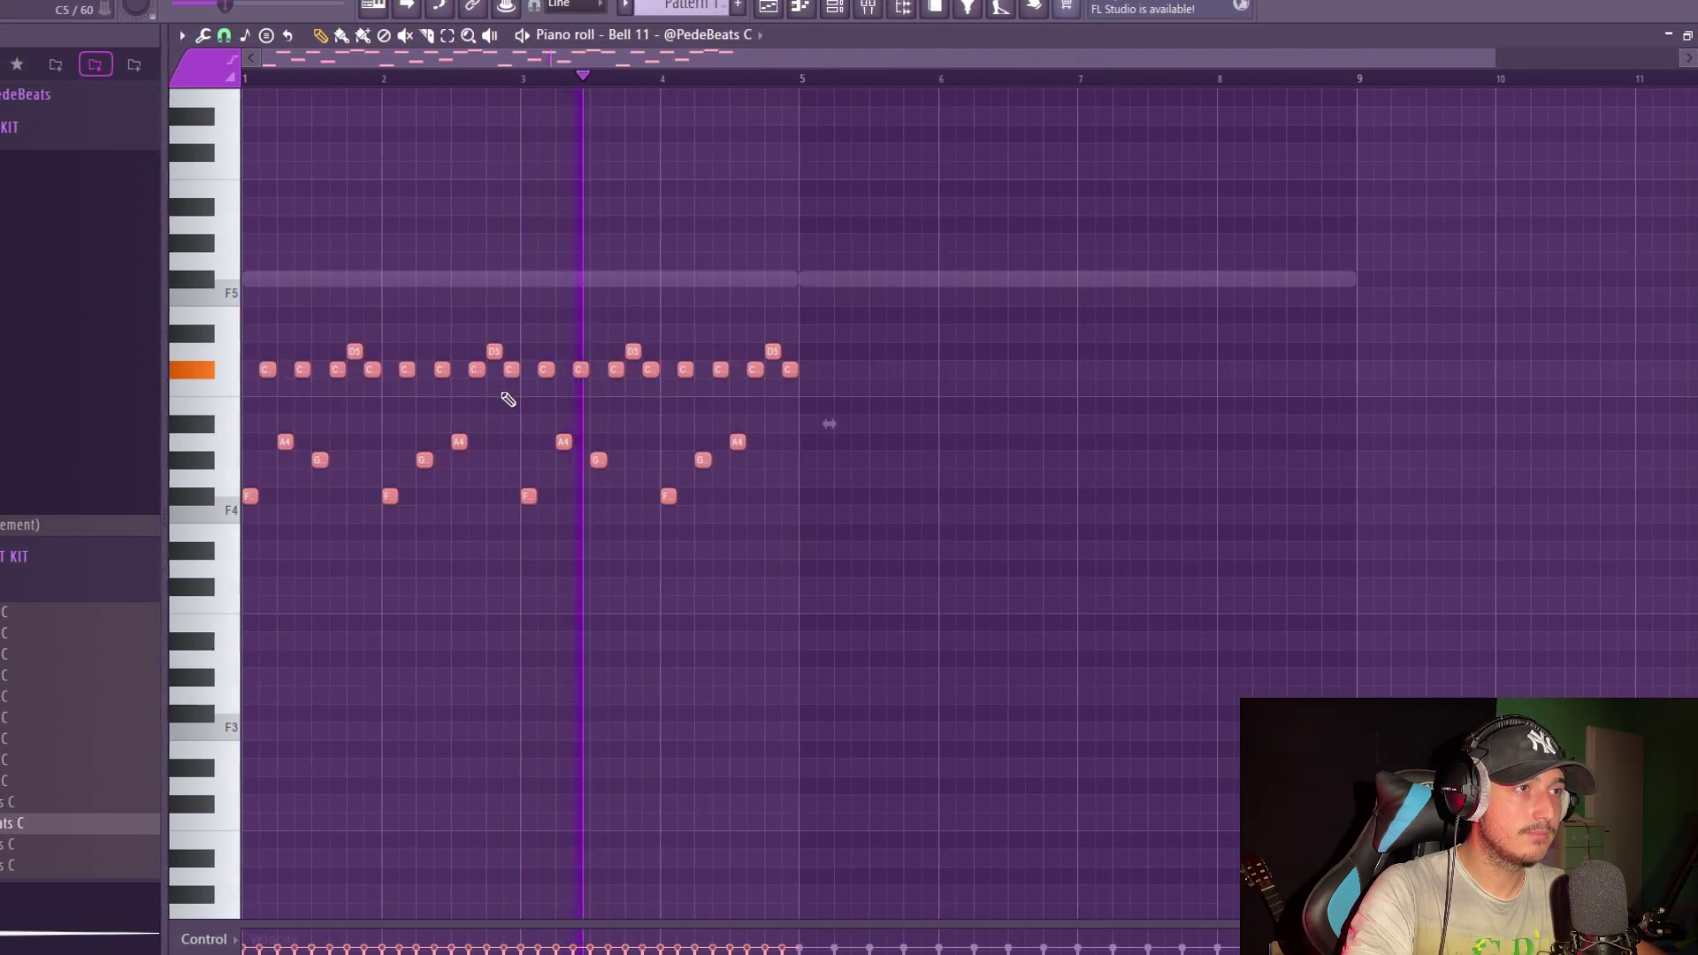
scroll(991, 522, "up", 2)
left_click(872, 9)
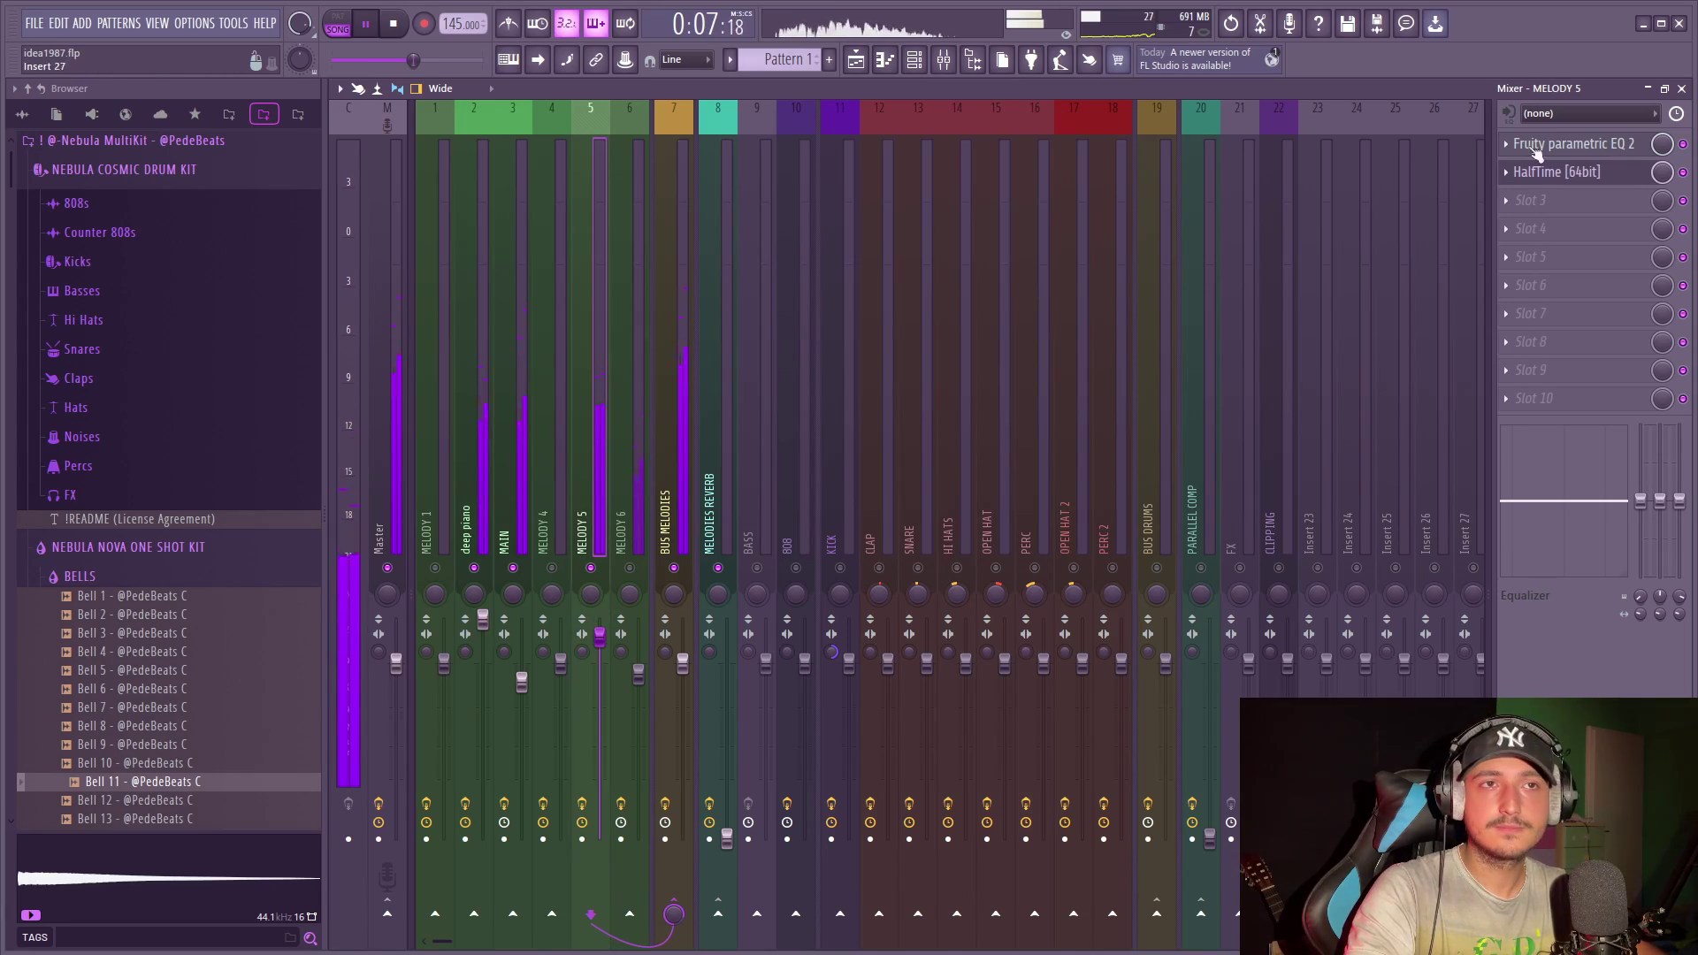
Cut the low end of MELODY 5 up into the mids with Parametric EQ 2.
left_click(919, 62)
left_click(595, 493)
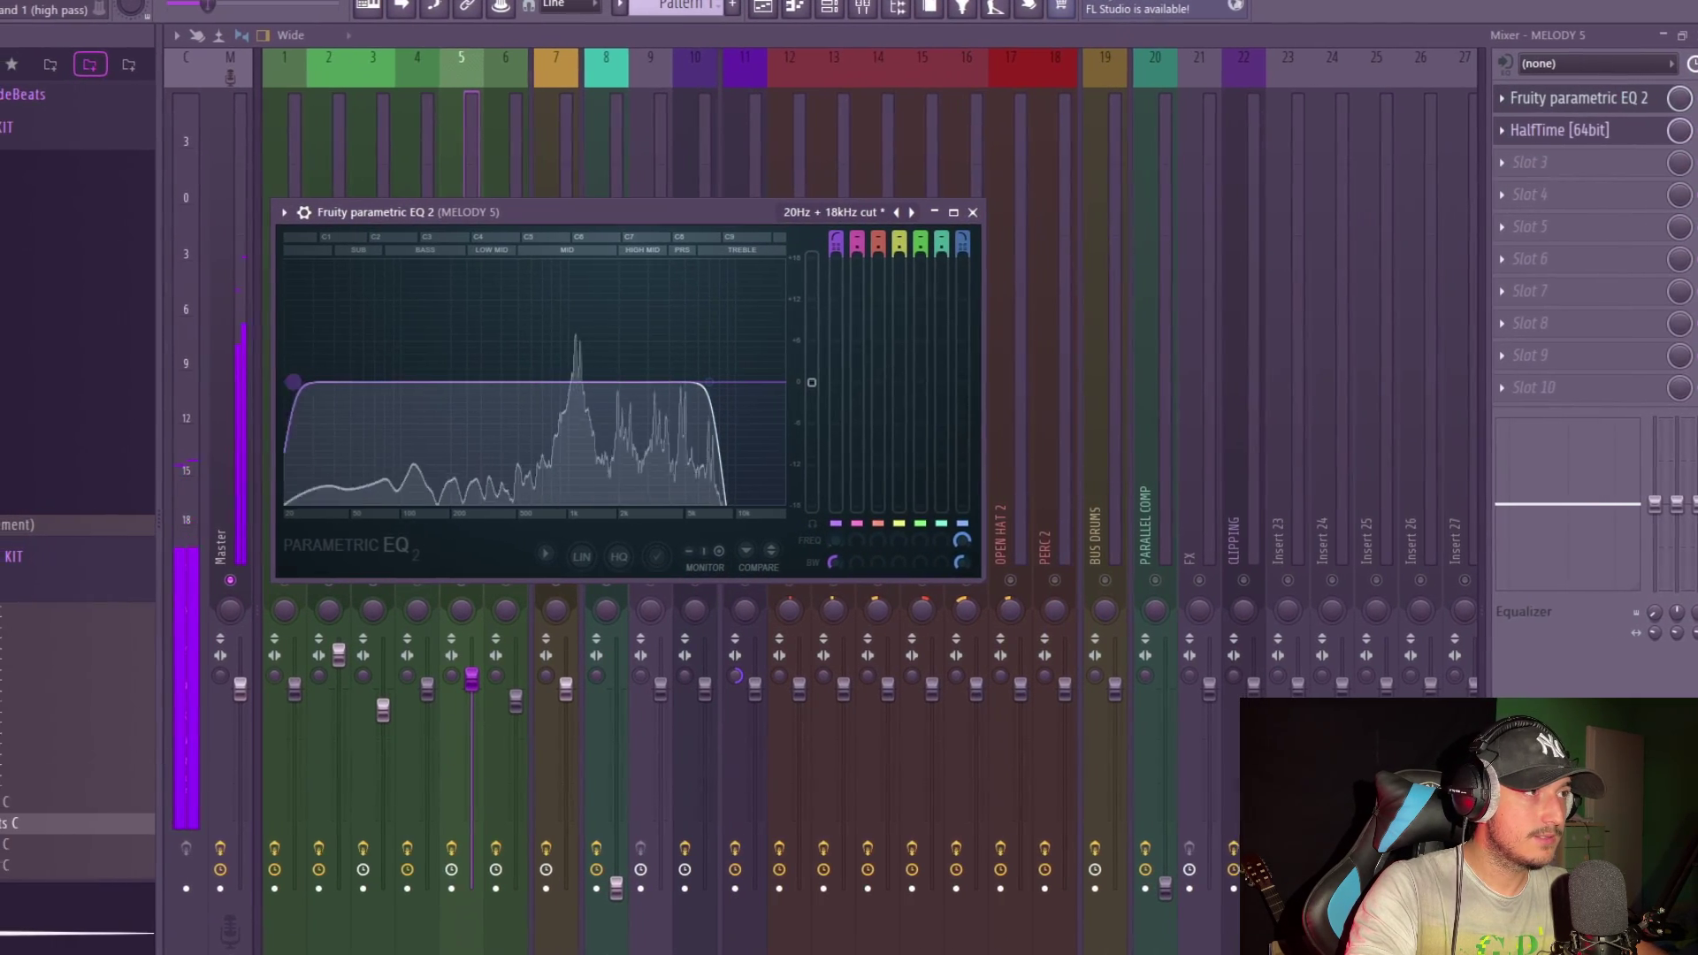
left_click_drag(292, 382, 531, 382)
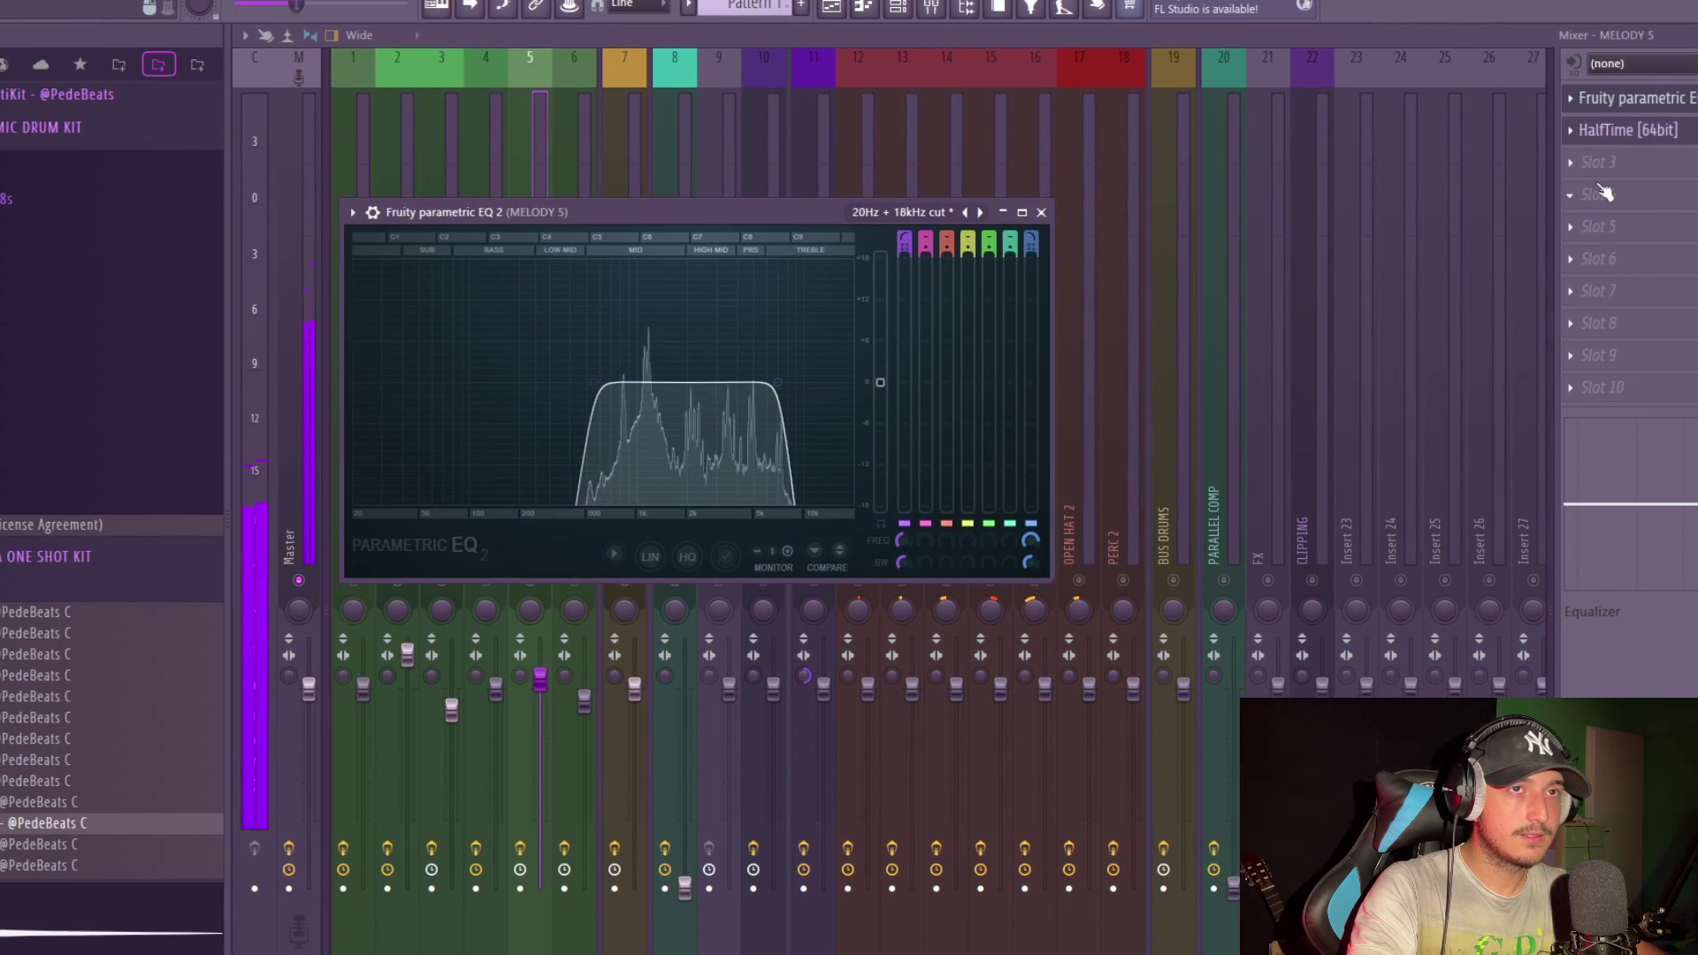
Add Fruity Reeverb 2 and Fruity delay 2 to the next MELODY 5 effect slots.
left_click(1599, 186)
left_click(1318, 305)
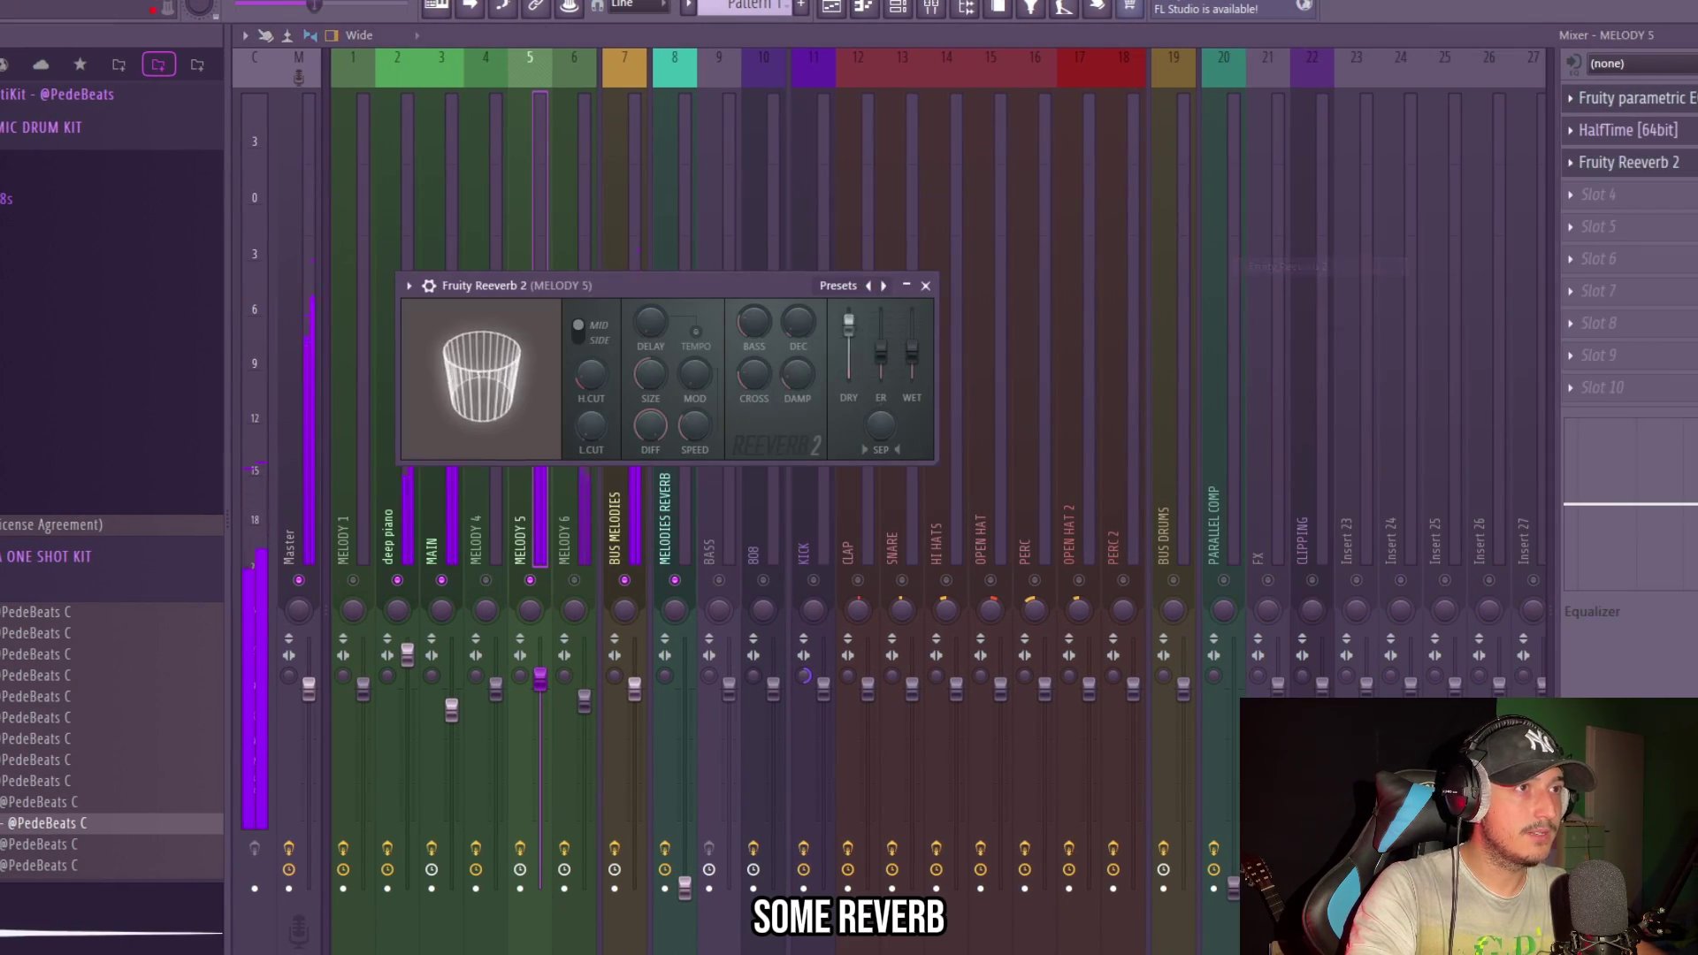
left_click(1599, 194)
left_click(1326, 210)
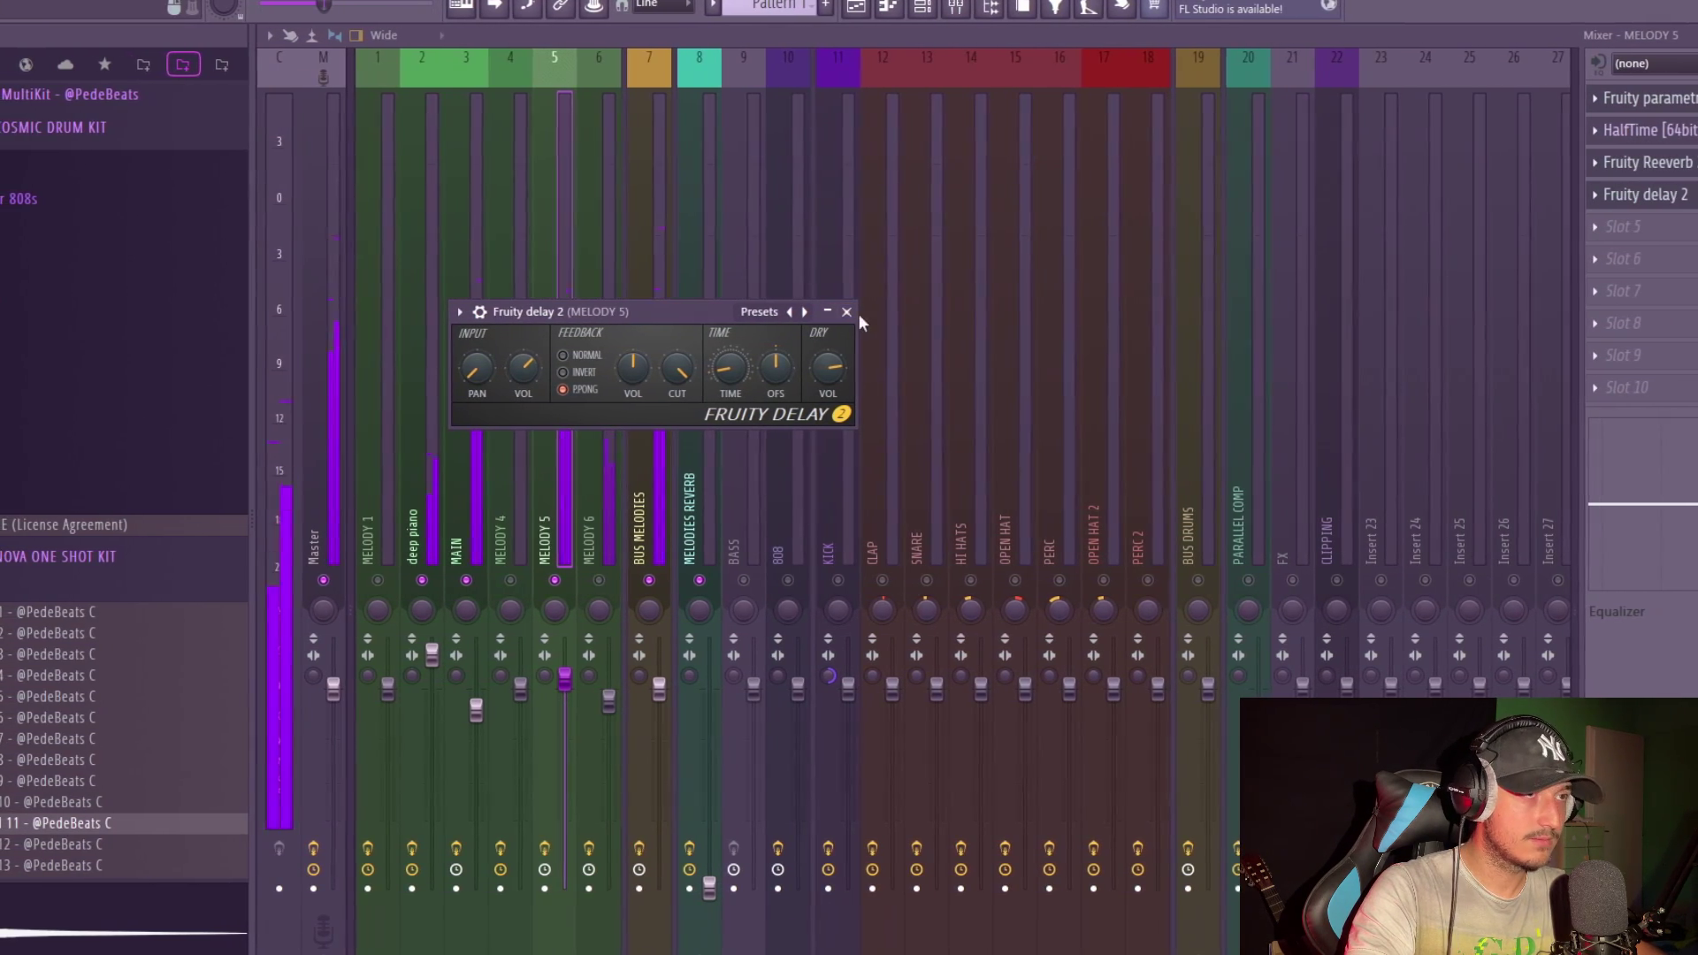
left_click(863, 313)
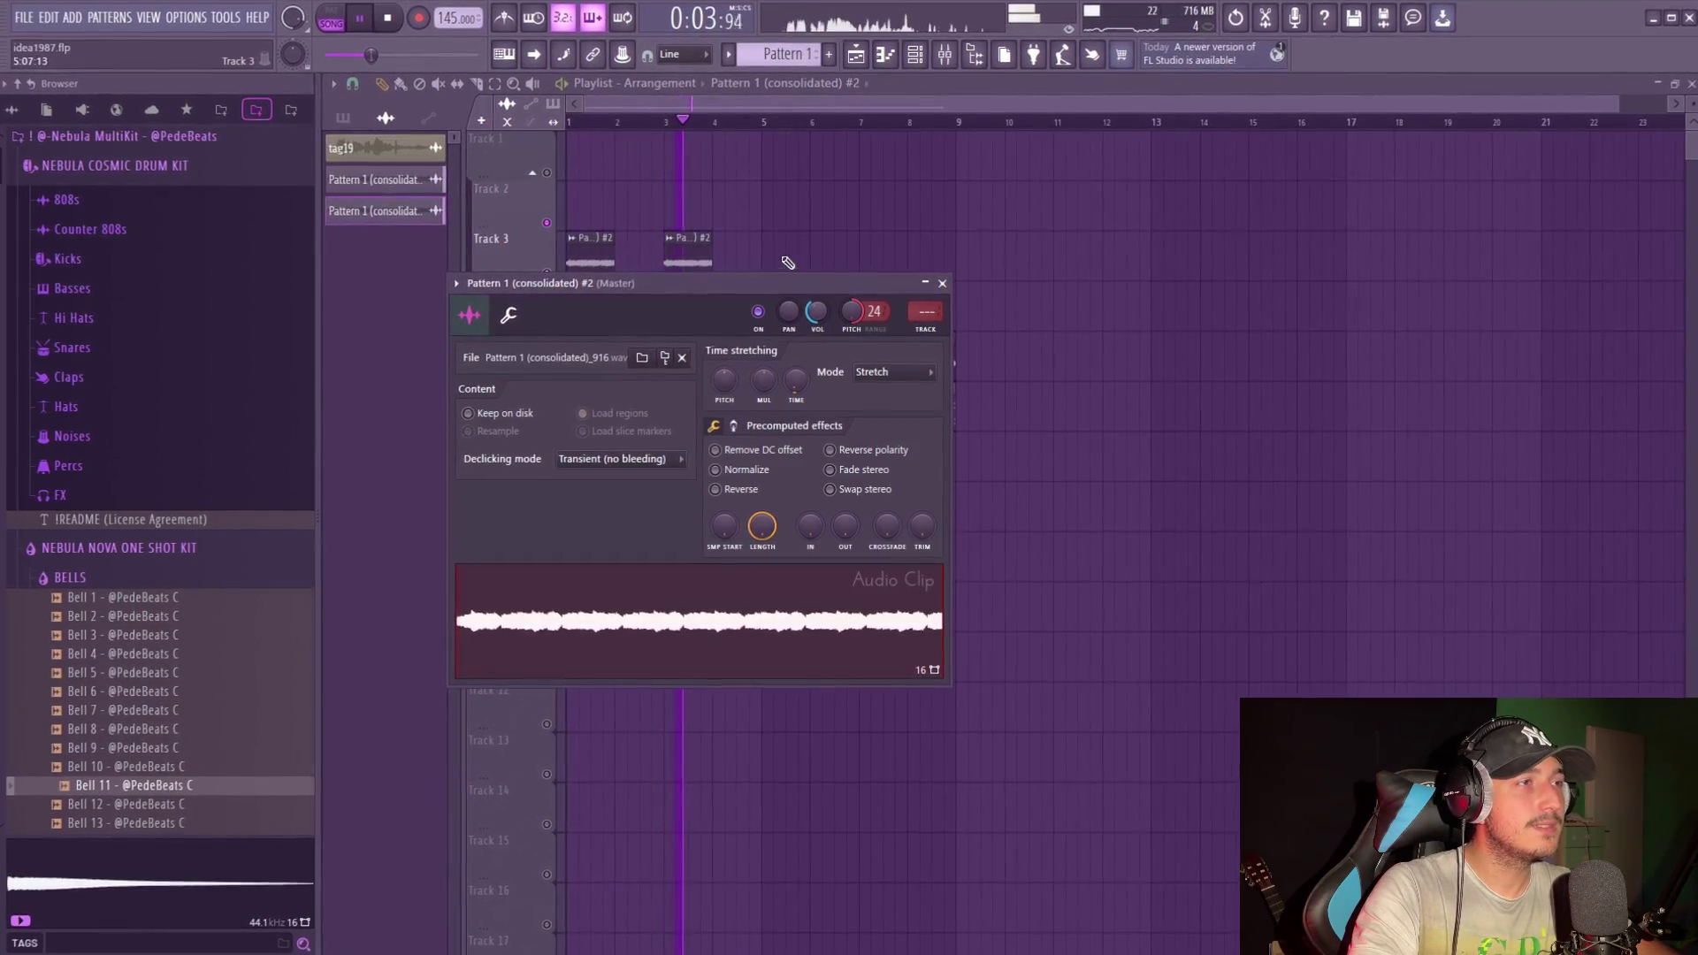
Copy the Track 3 accent clips rightward, set MELODY 1's delay to ping-pong, and raise its volume slightly.
key("Escape")
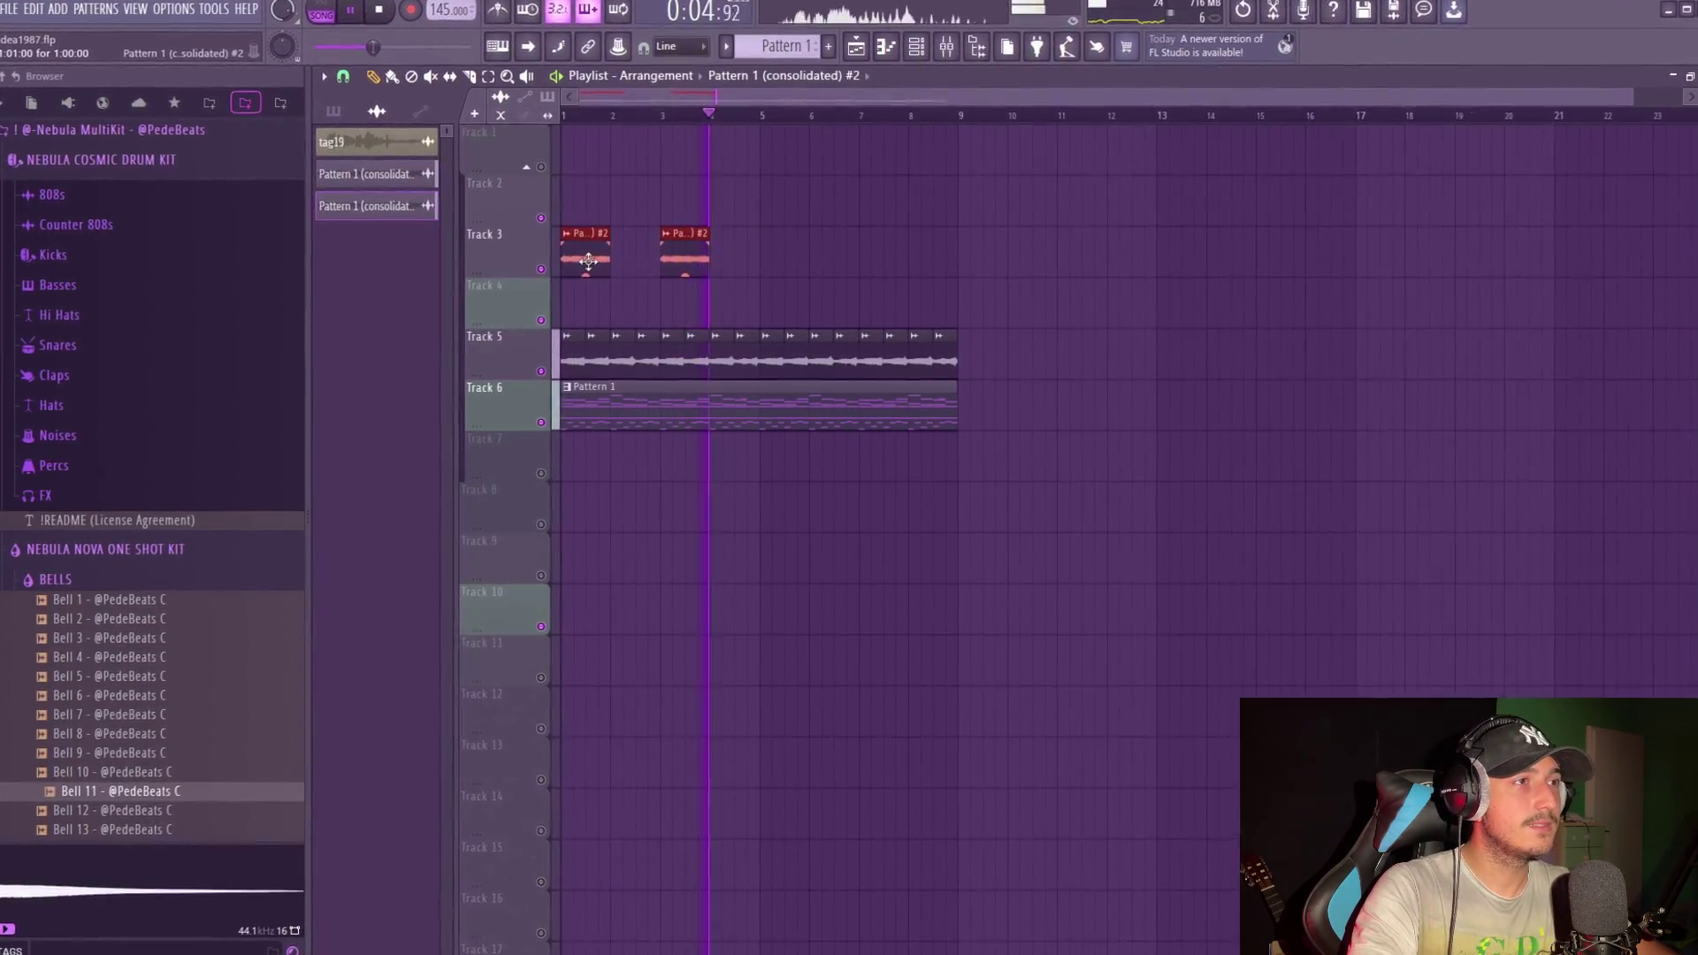
left_click_drag(588, 261, 787, 260)
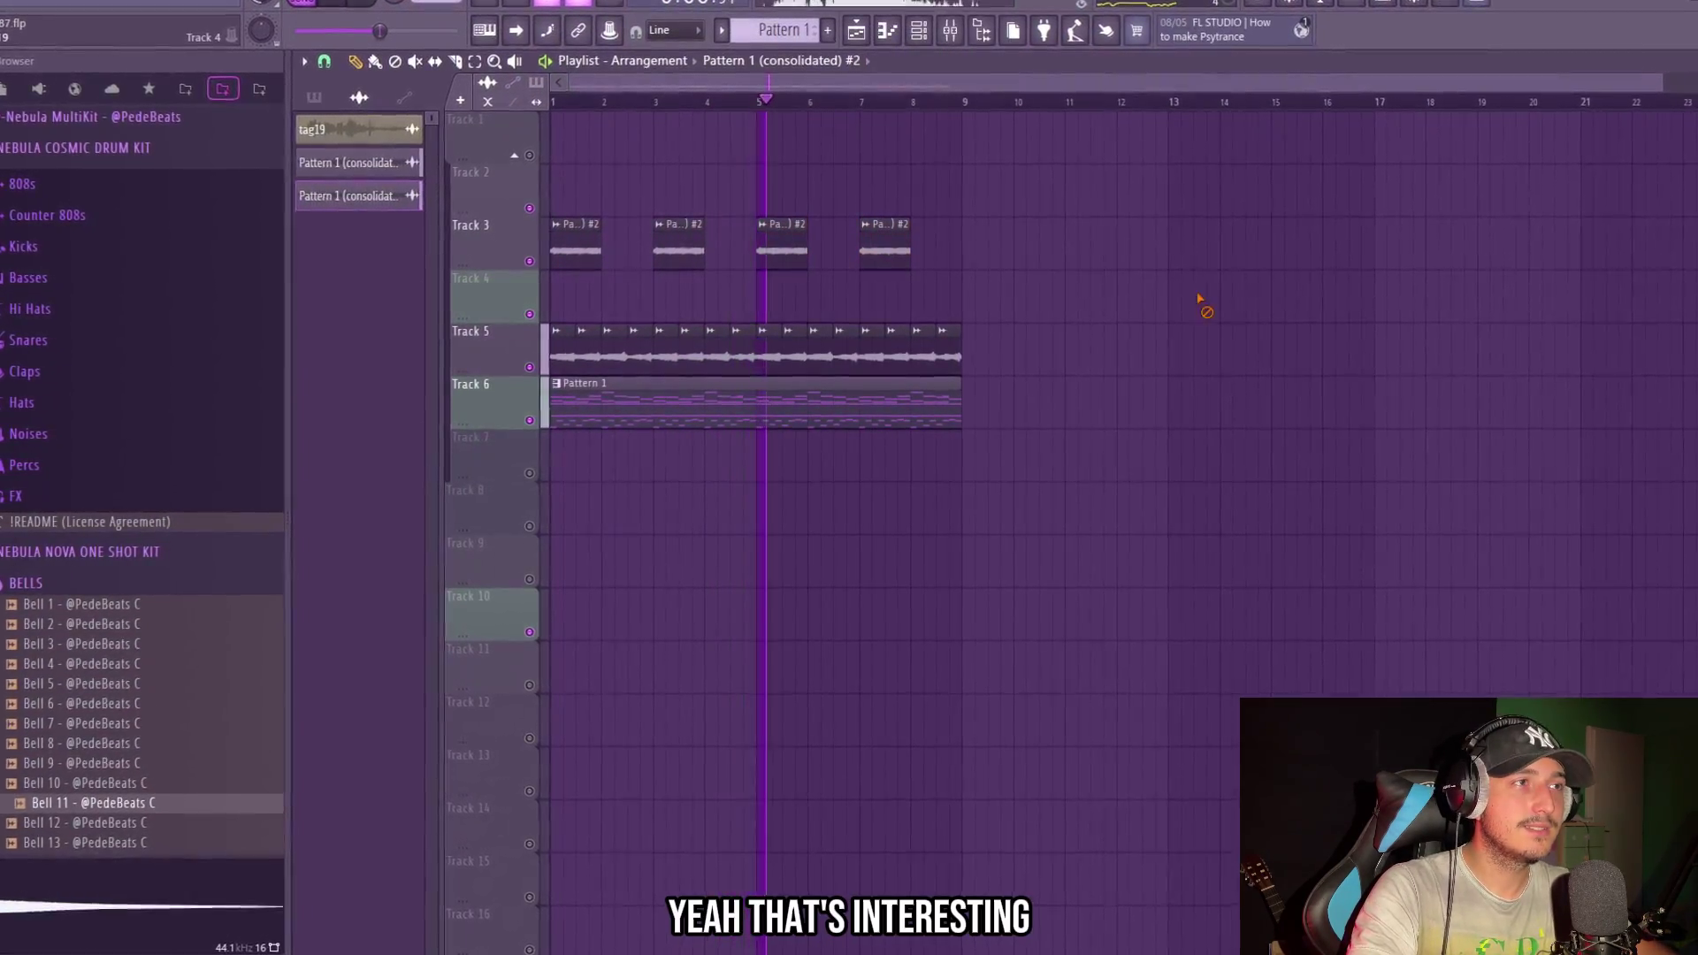
double_click(888, 255)
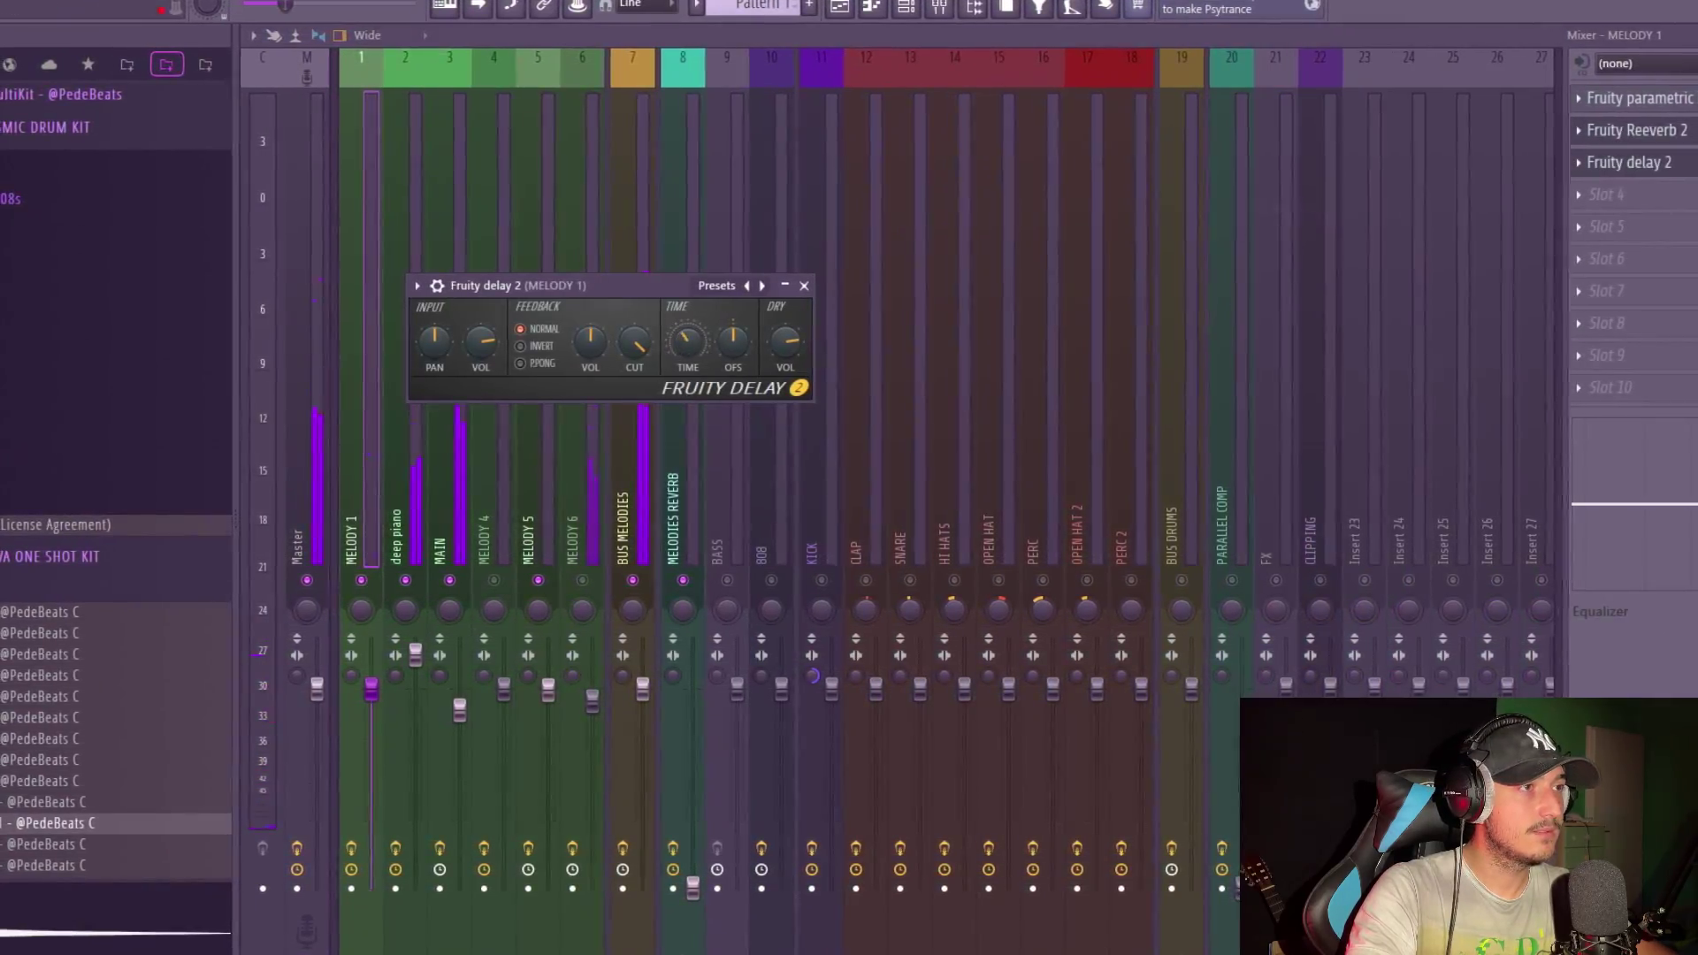
left_click(520, 363)
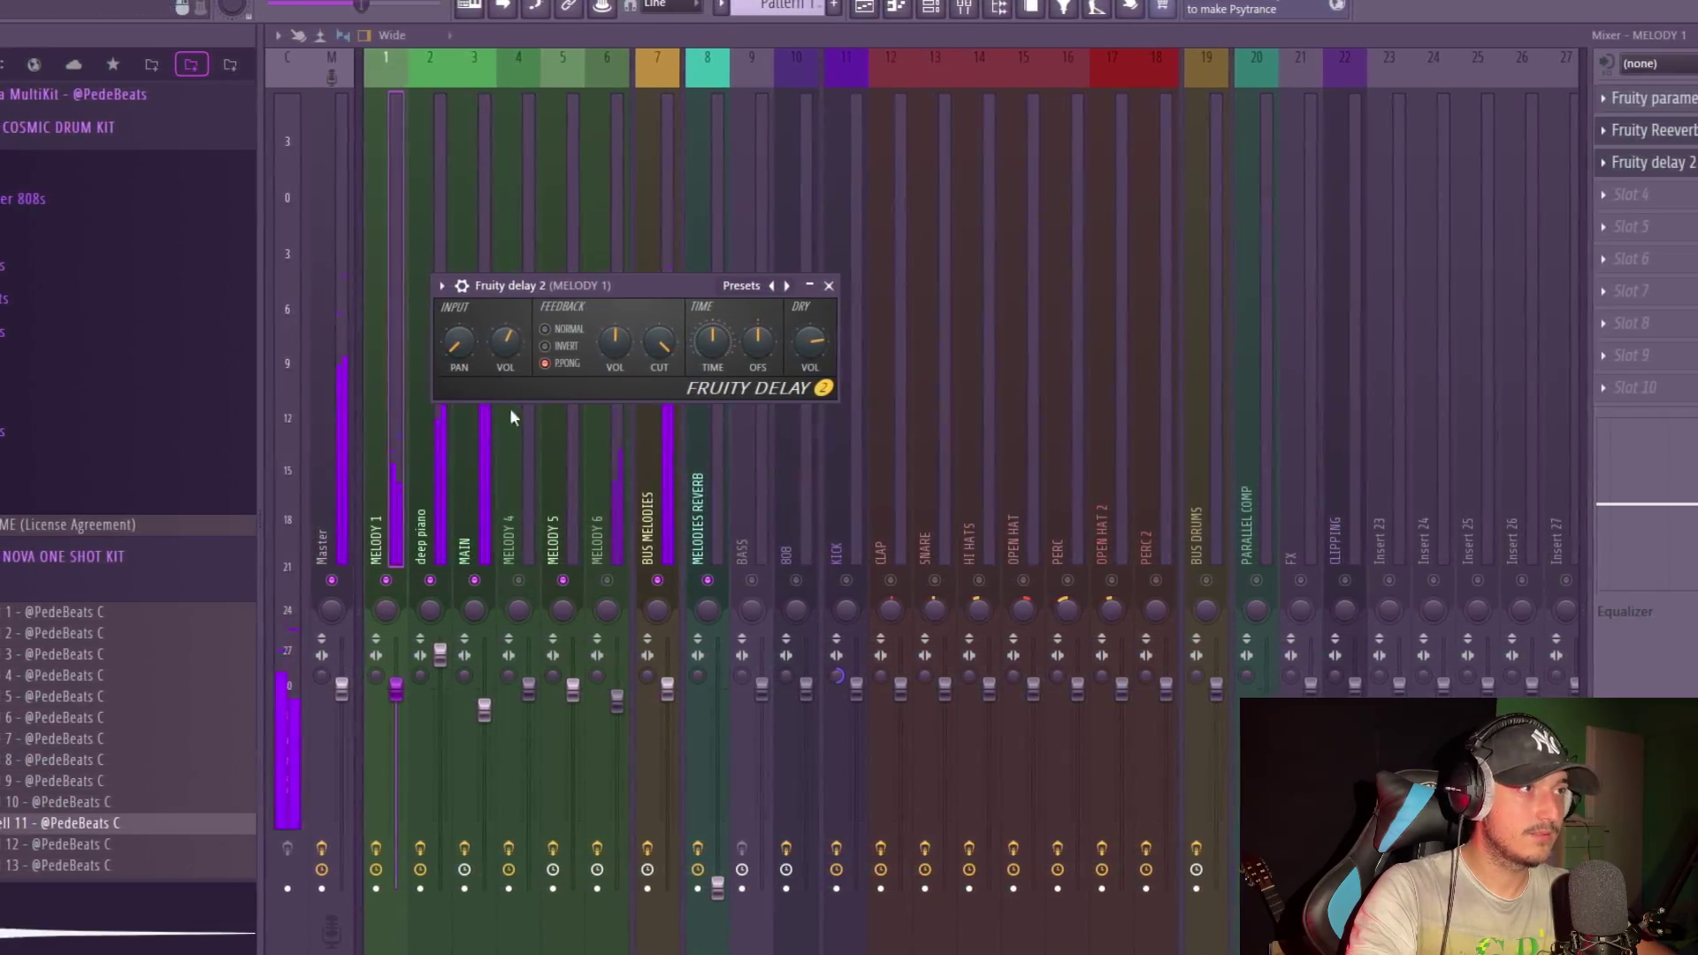
left_click_drag(396, 689, 409, 677)
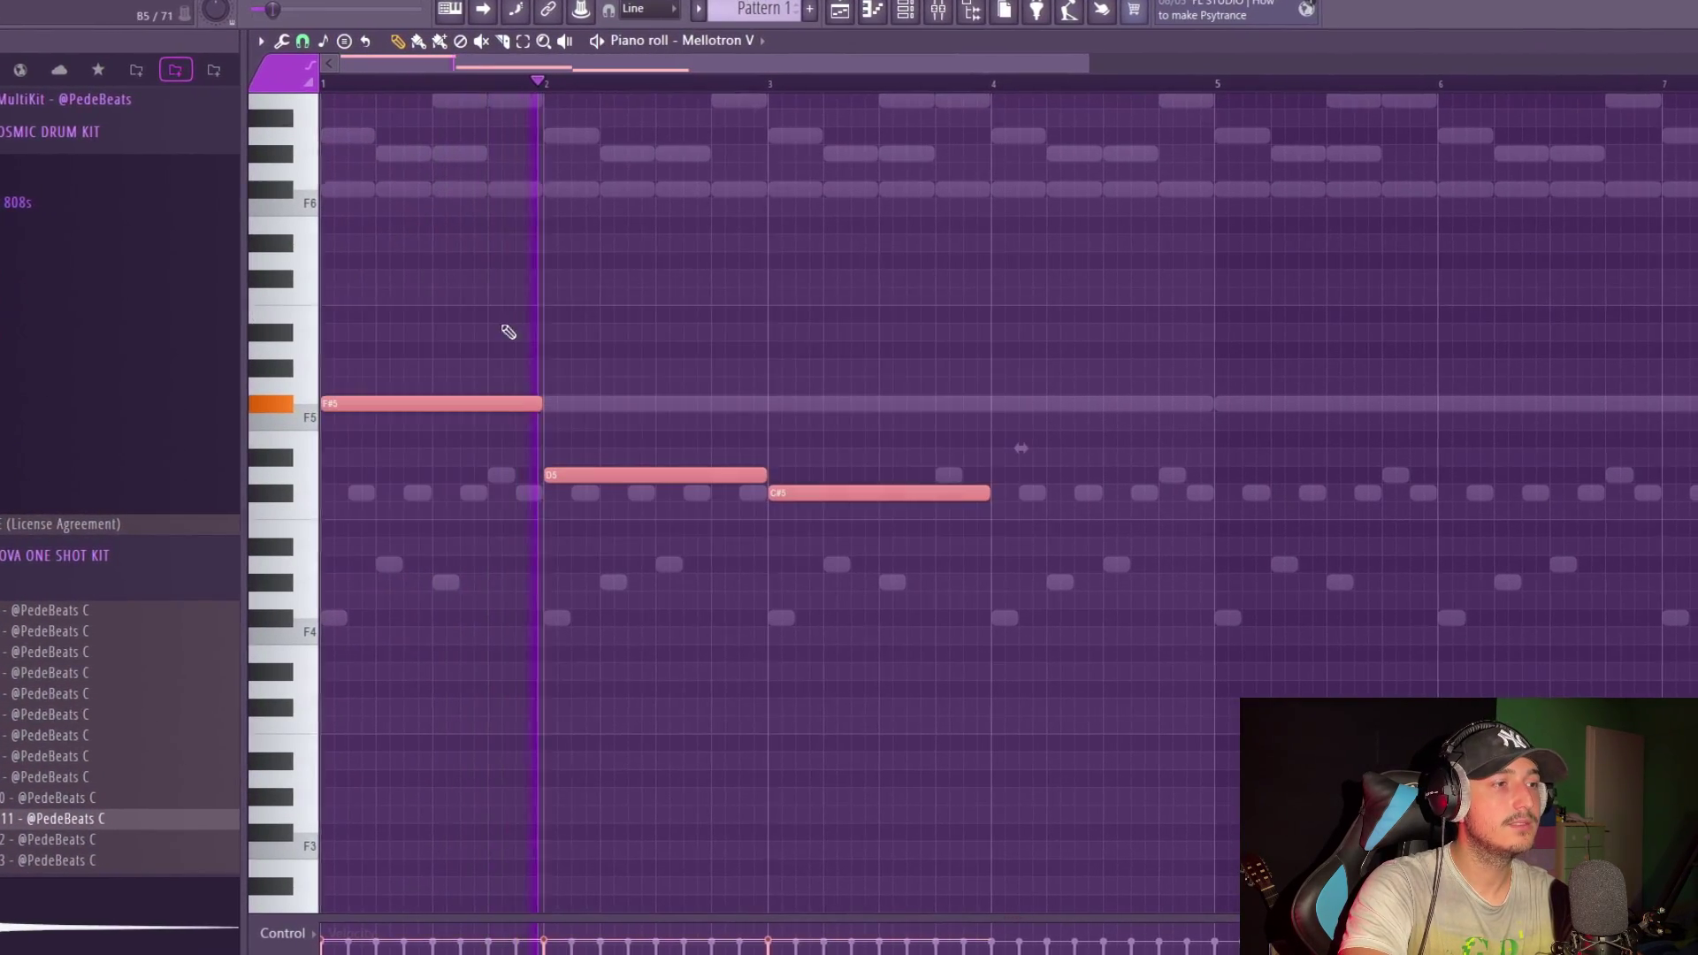
Extend the Mellotron V line to bar 8 with a C#5 at bar 5 and B4 at bar 7.
scroll(1169, 527, "up", 2)
scroll(1106, 558, "down", 2)
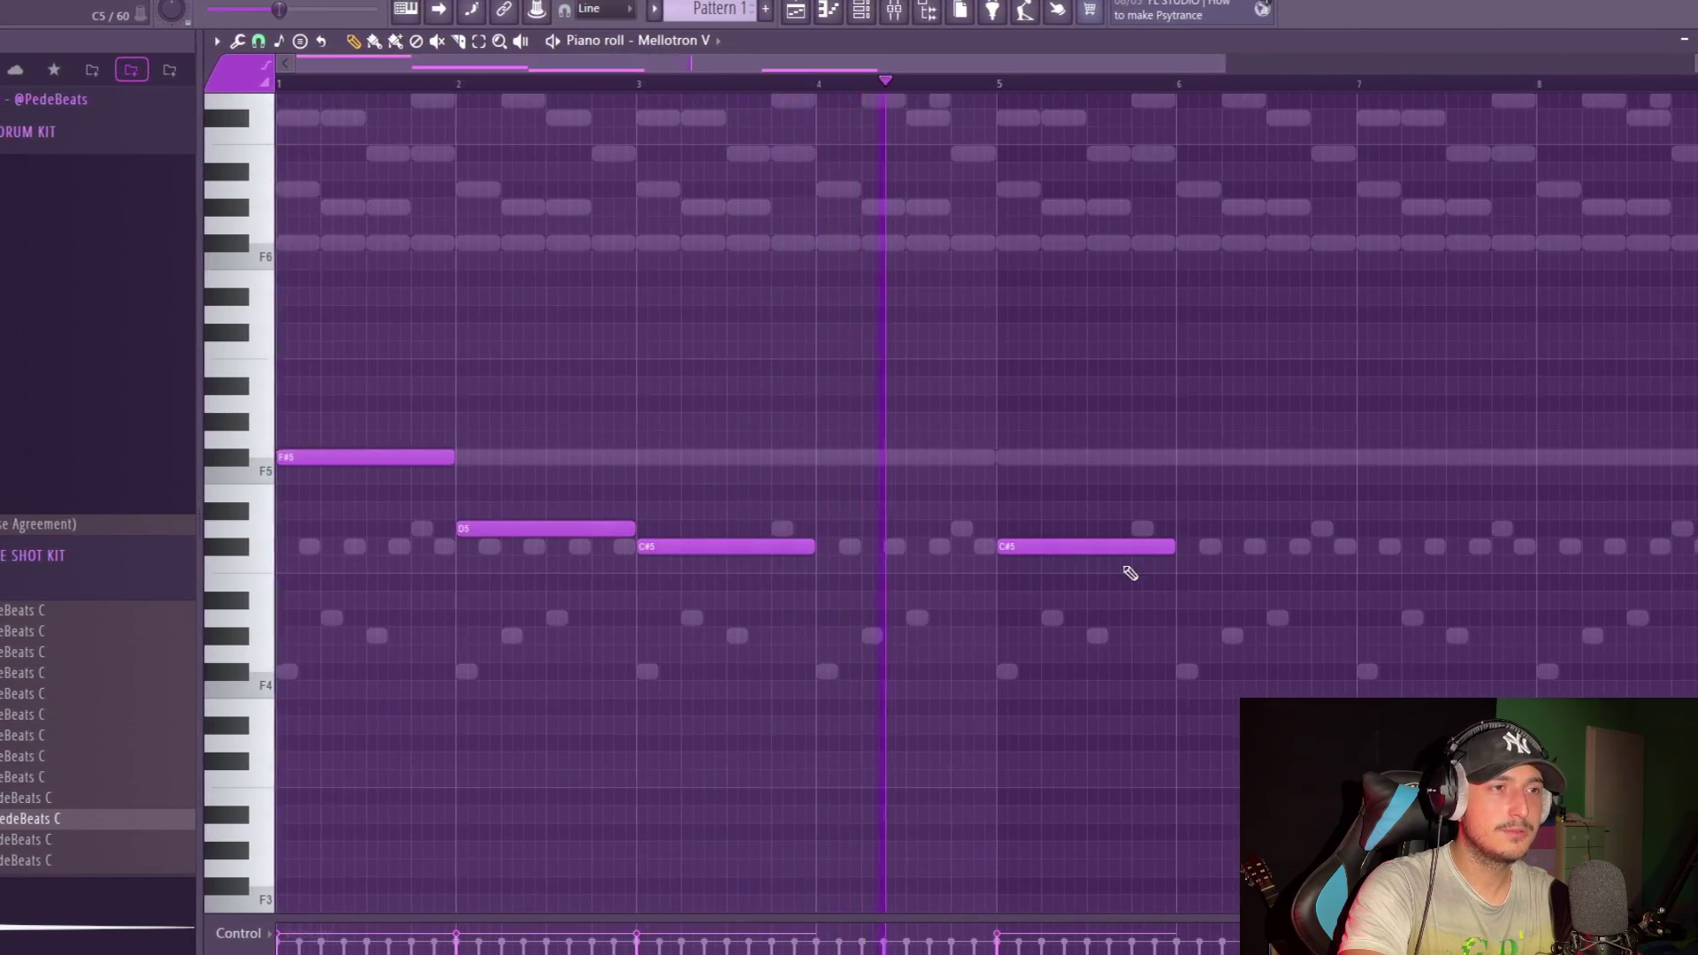
left_click(1017, 547)
scroll(1087, 530, "down", 2)
scroll(1088, 530, "right", 3)
left_click(1026, 478)
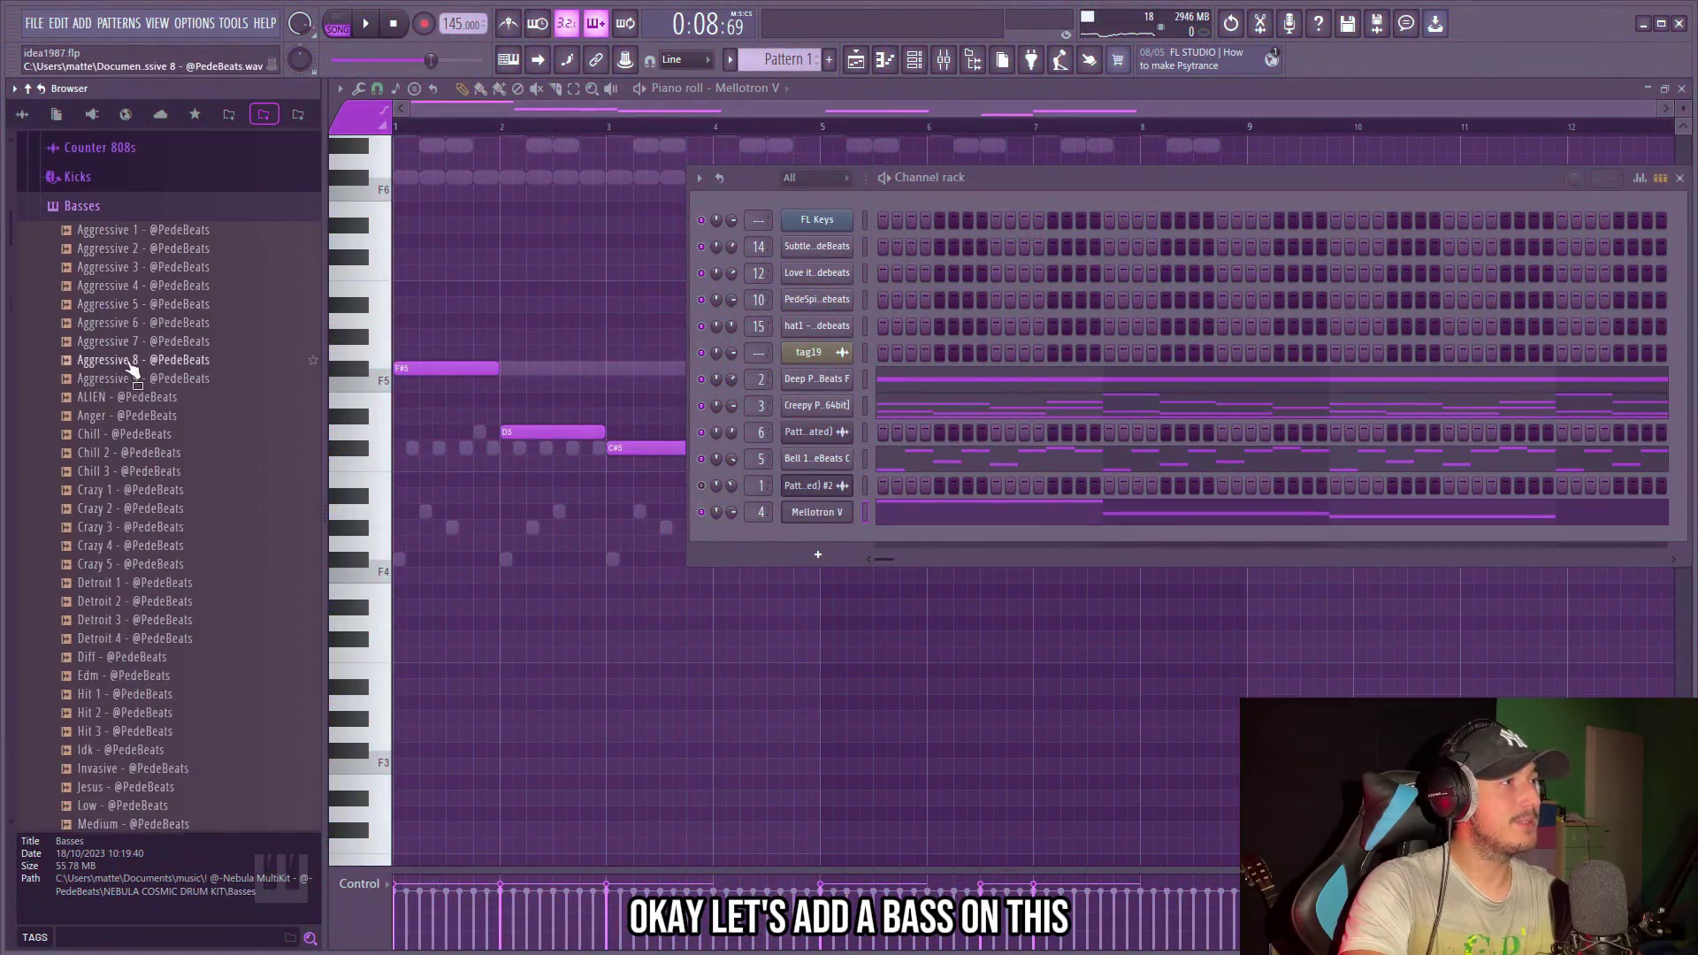
Load the Crazy 4 bass MIDI into the Channel rack and play the song to hear it.
scroll(132, 354, "down", 5)
left_click_drag(132, 211, 634, 574)
key("space")
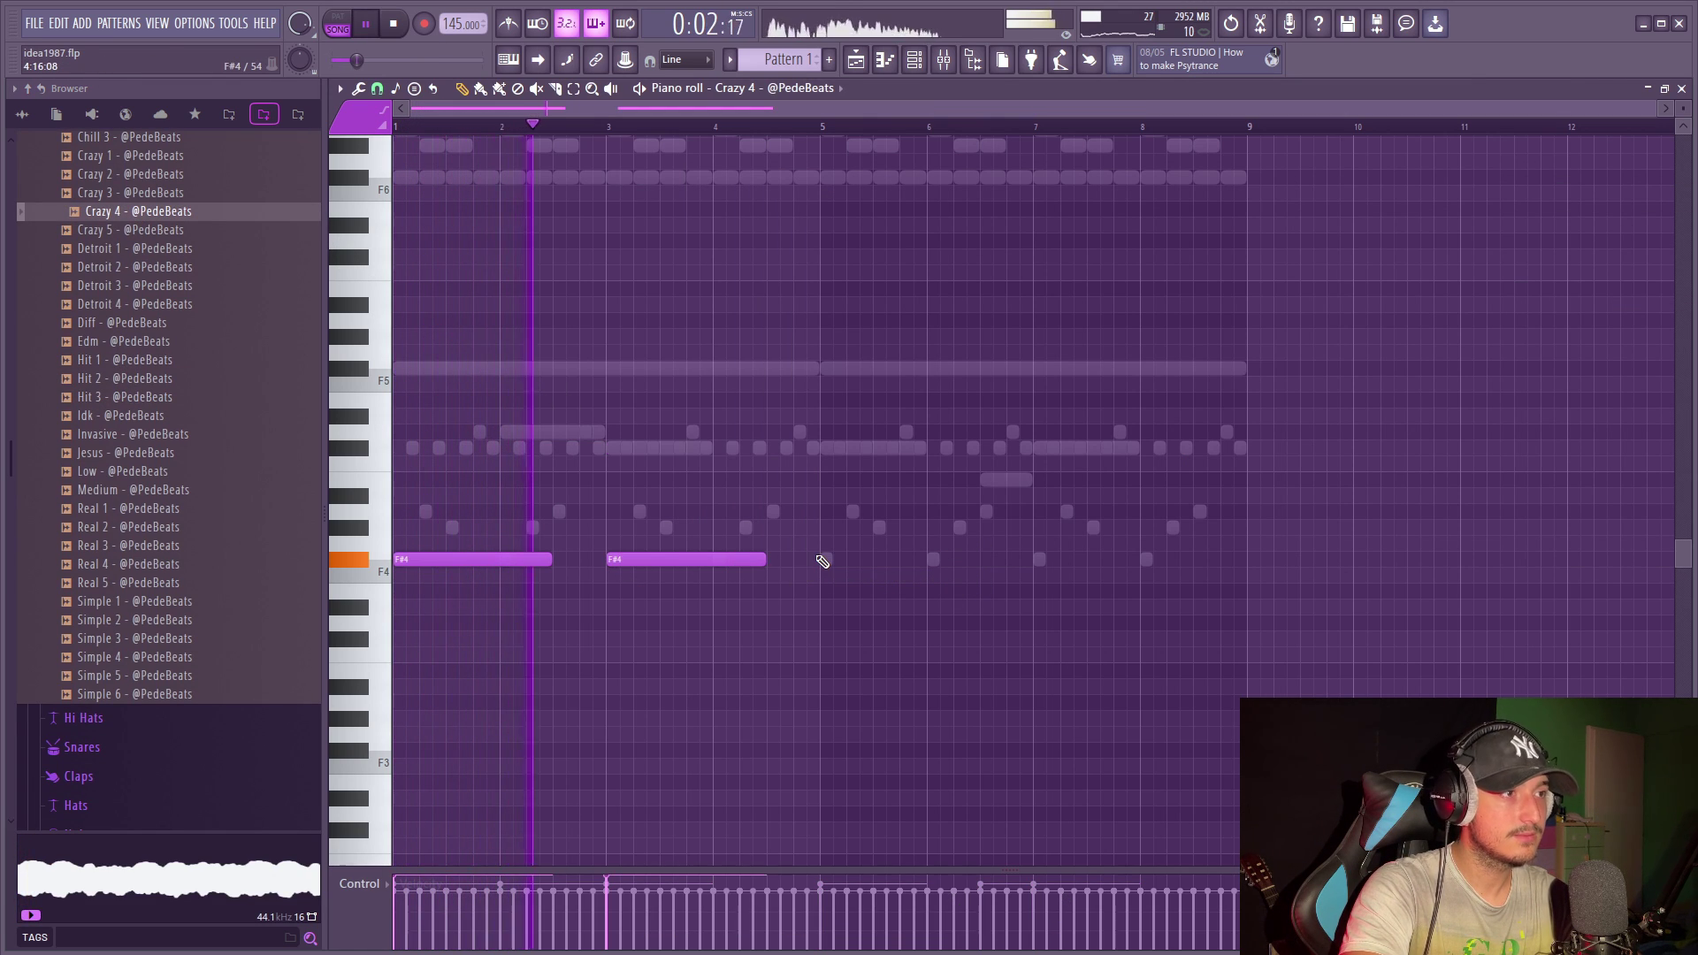
Edit the Crazy 4 notes by adding and removing a long C#5, then select the F#4, D5 and C#5 notes.
scroll(814, 539, "up", 3)
left_click(734, 447)
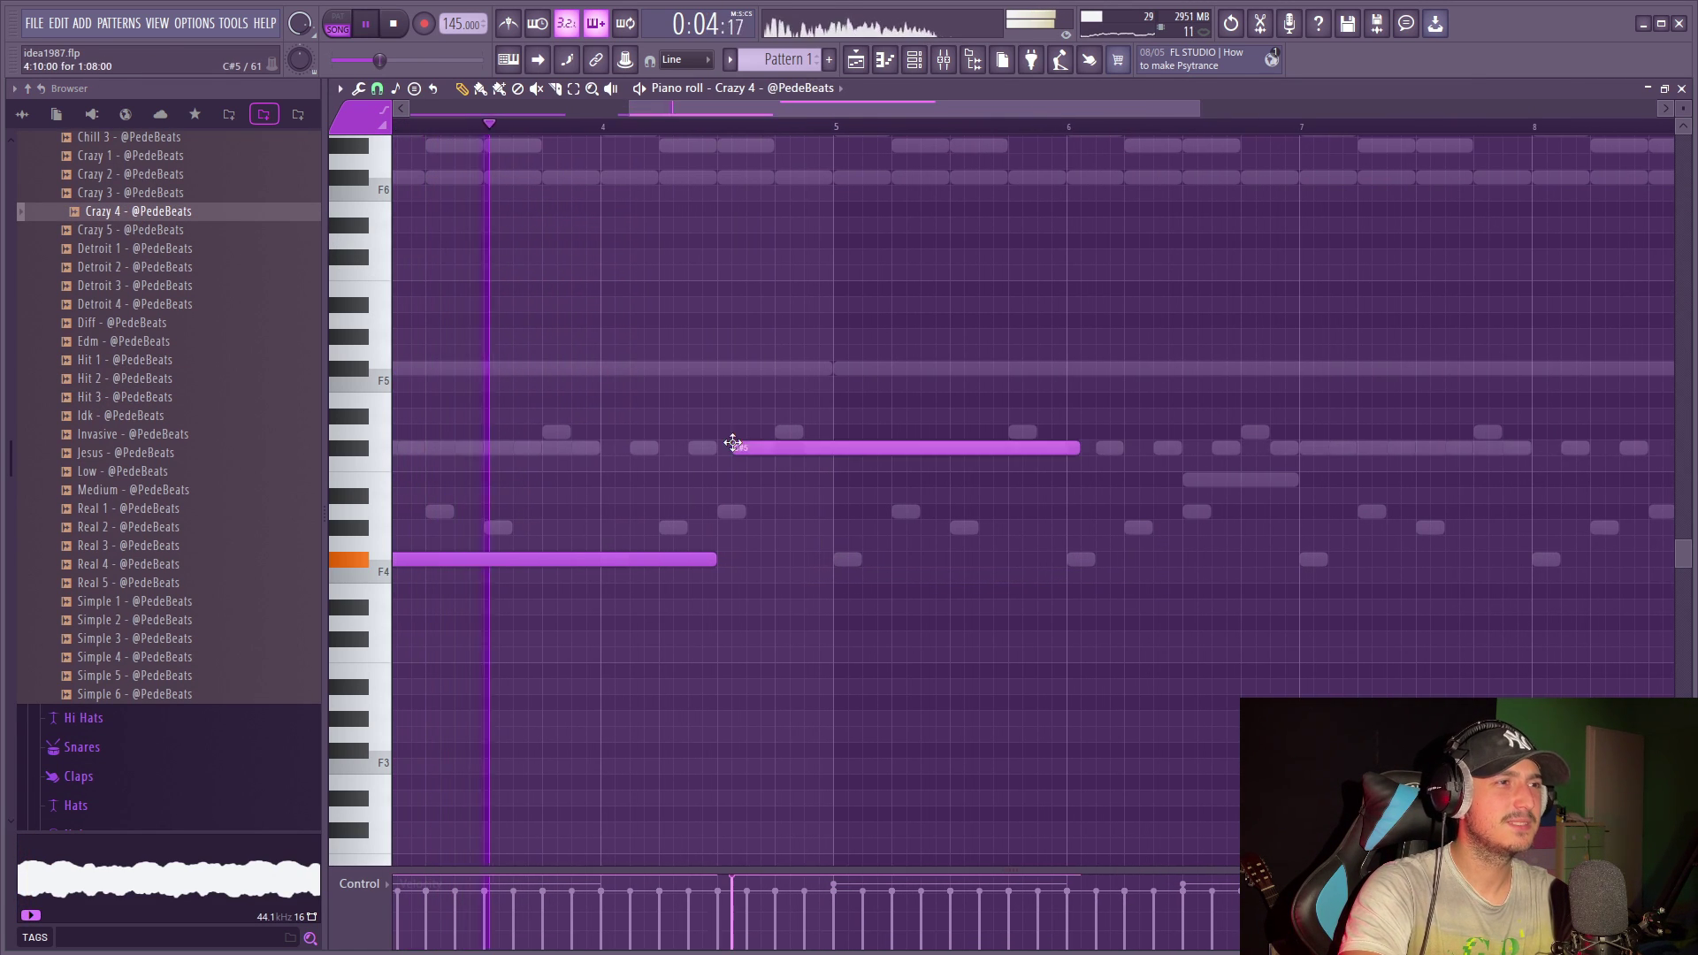
right_click(784, 436)
scroll(784, 436, "down", 3)
left_click_drag(694, 364, 997, 610)
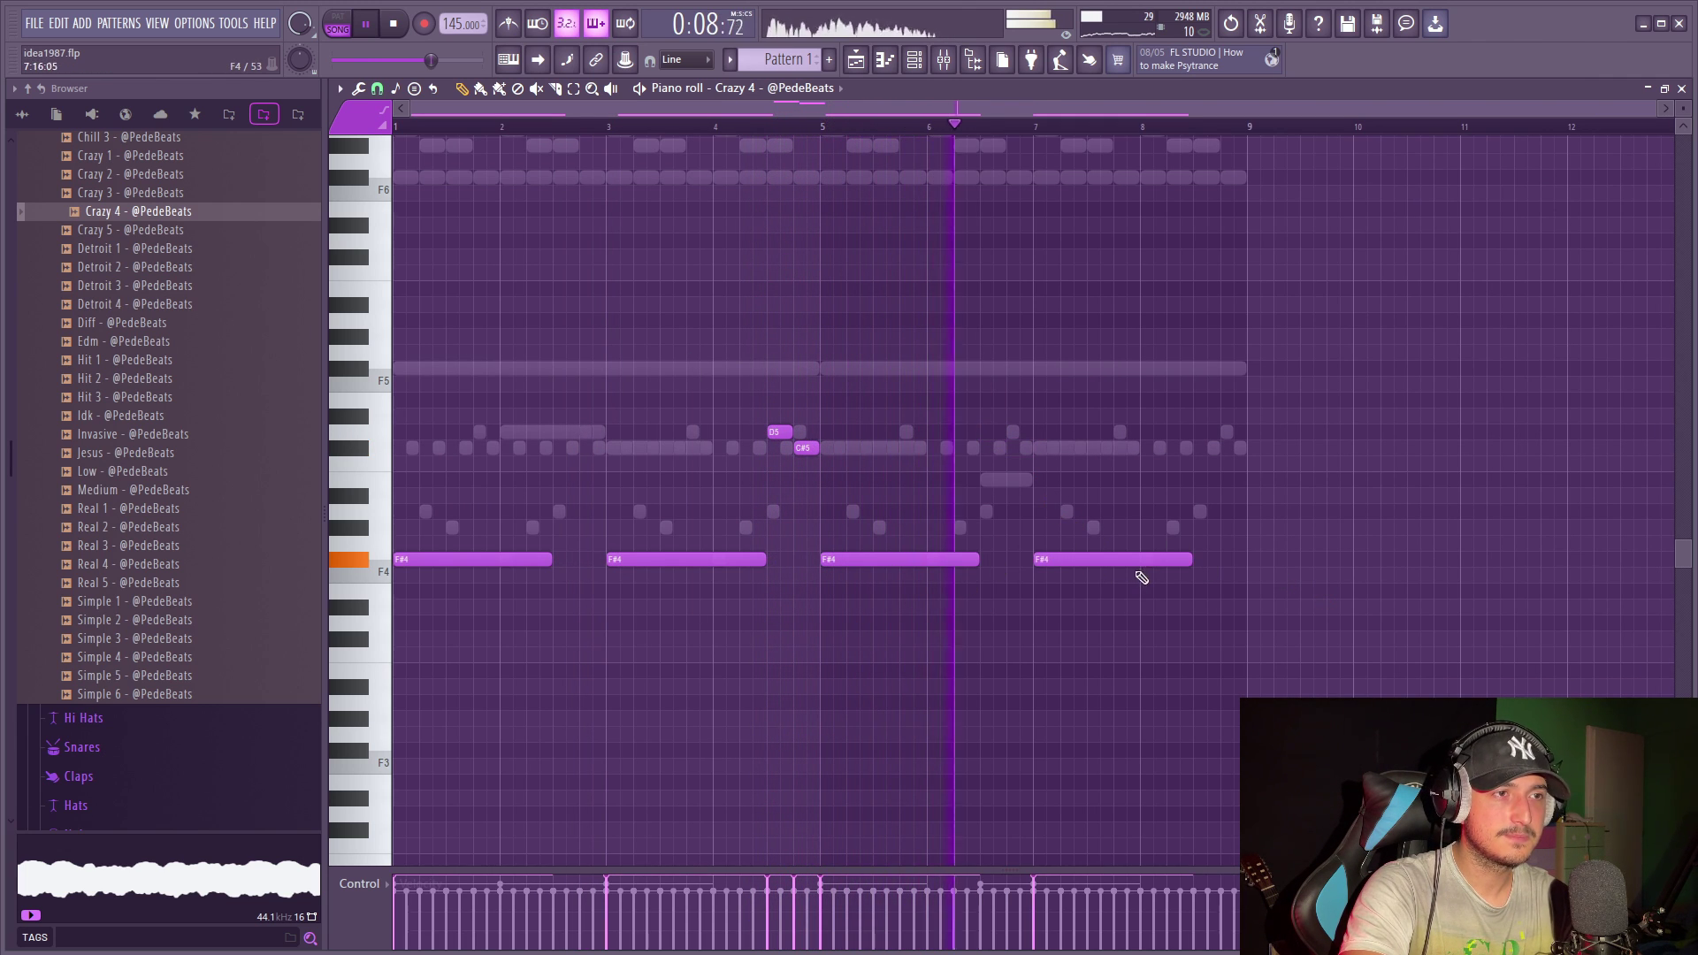
scroll(1328, 564, "up", 2)
scroll(982, 559, "up", 2)
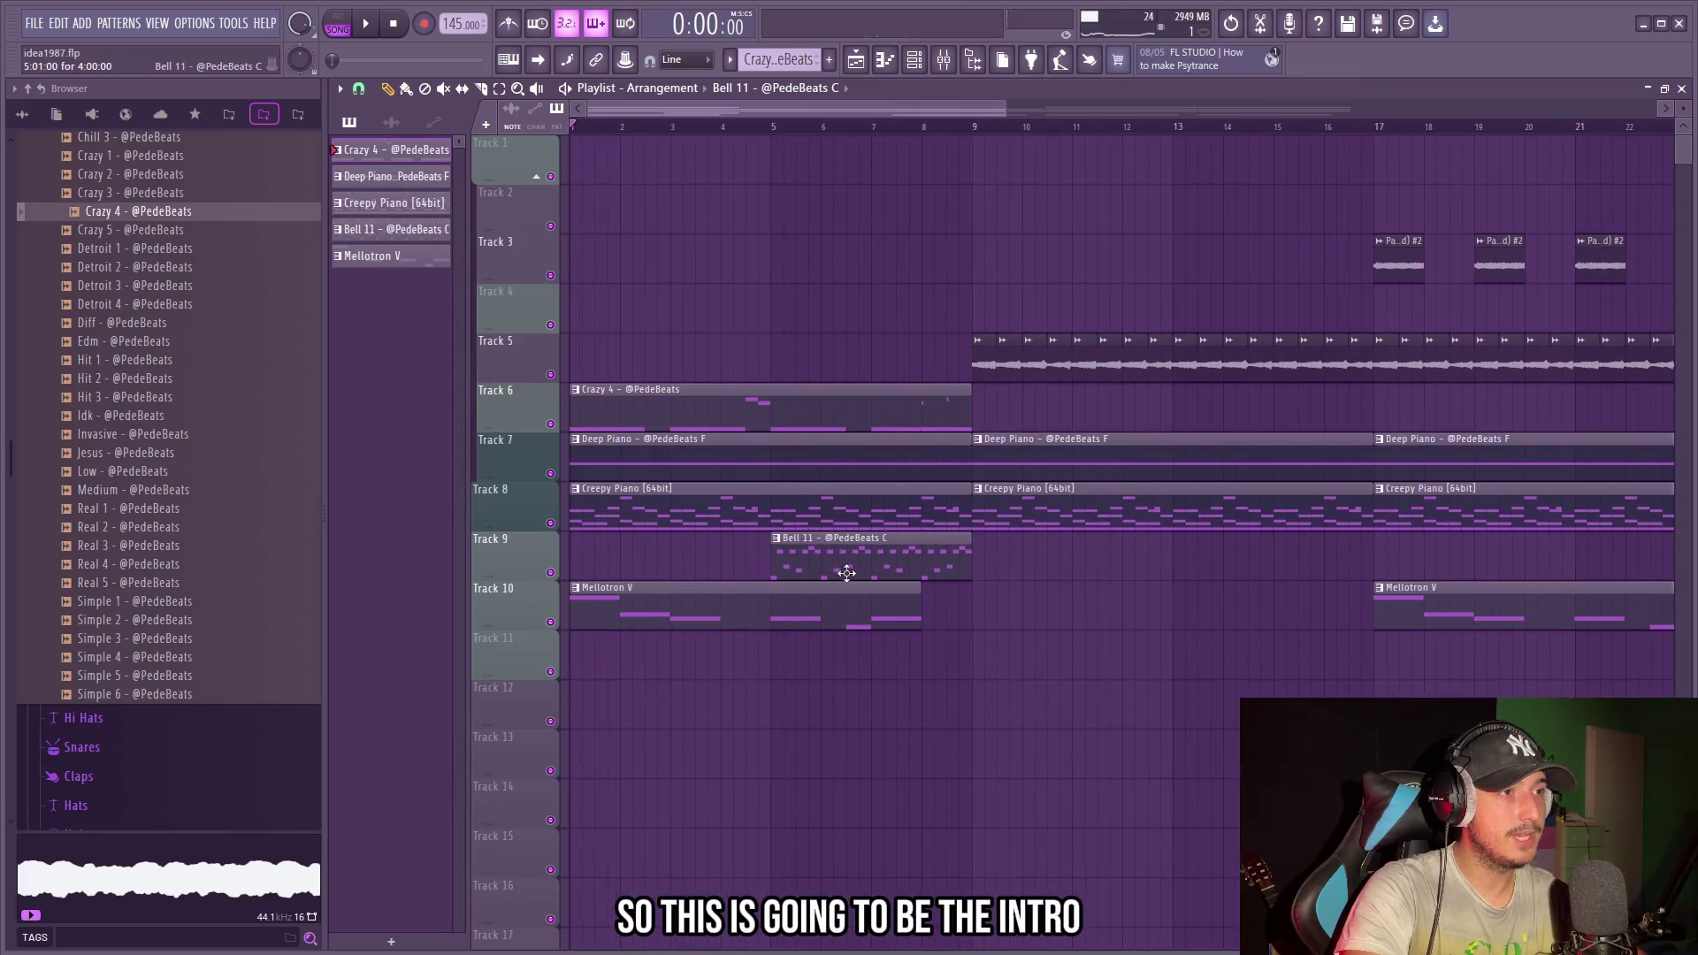
Play the arrangement from partway through the intro and clear the clip selection.
key("space")
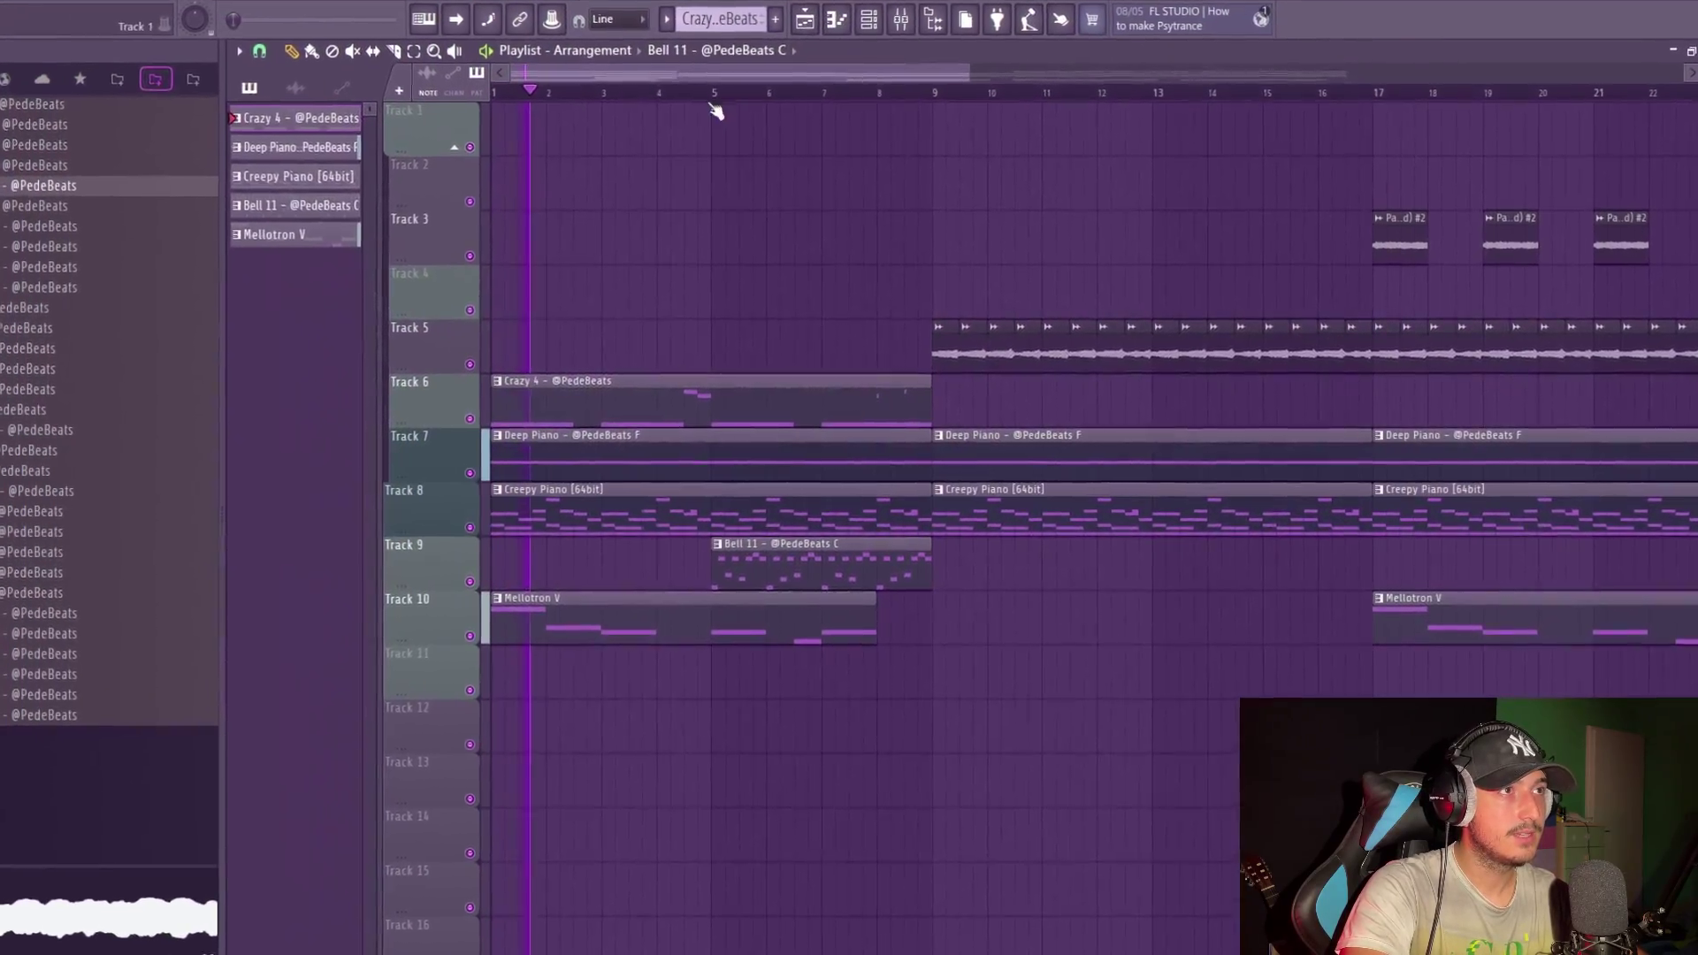
left_click(685, 82)
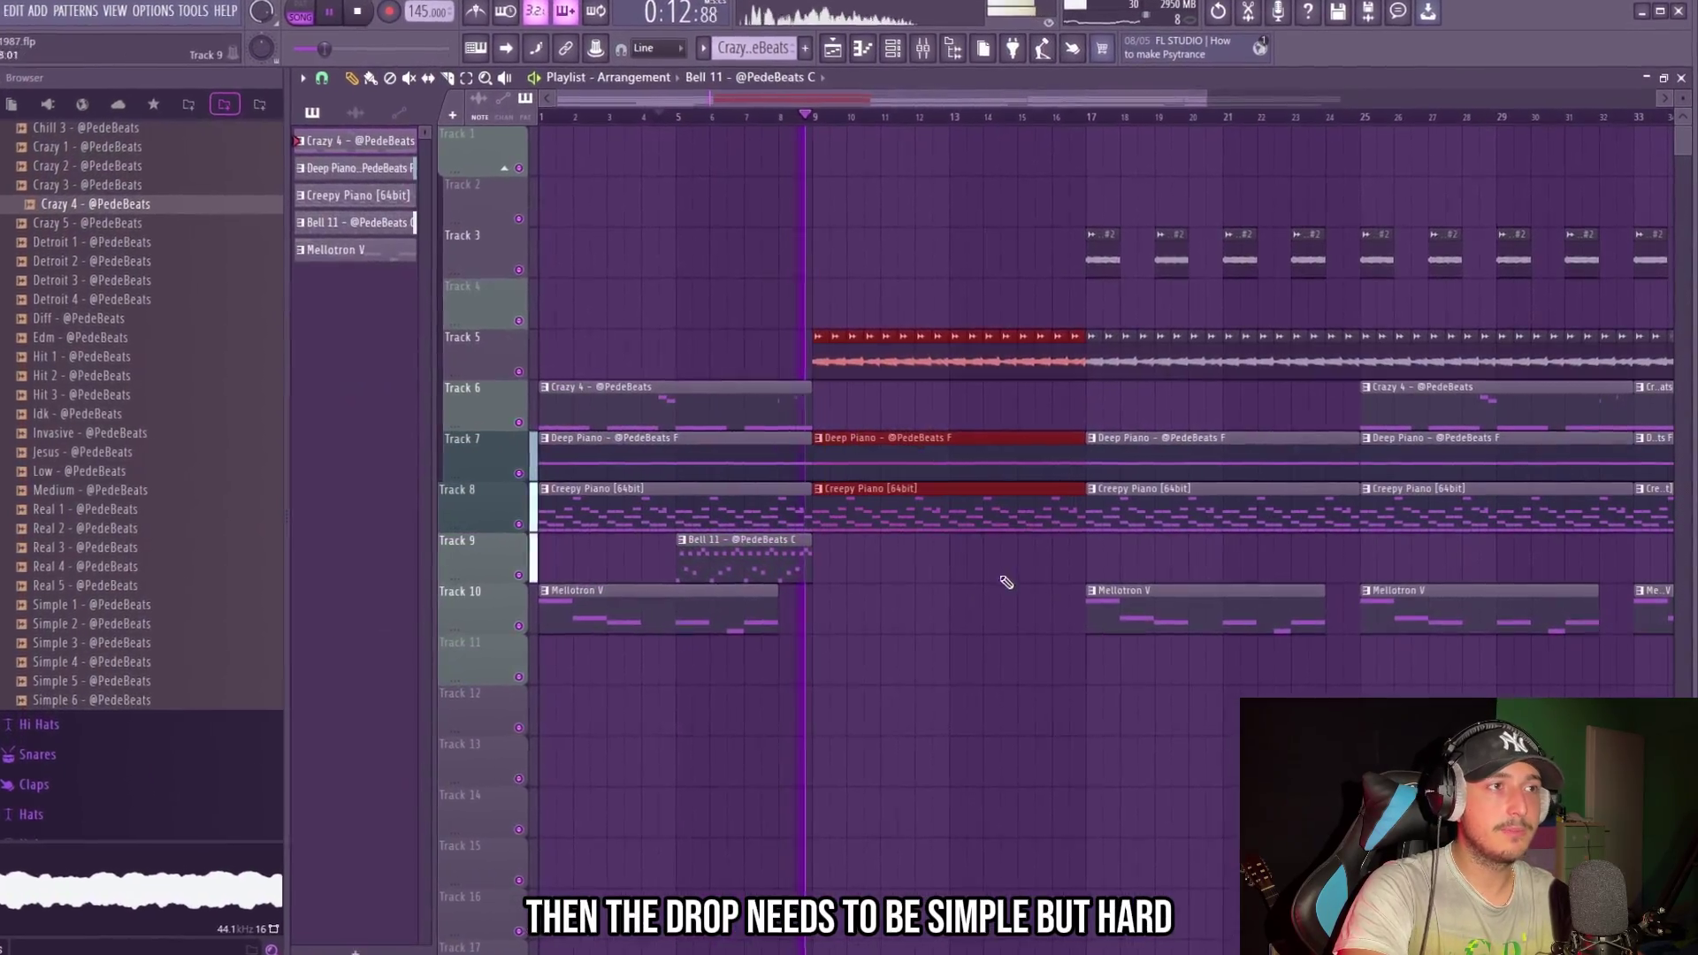
left_click(991, 586)
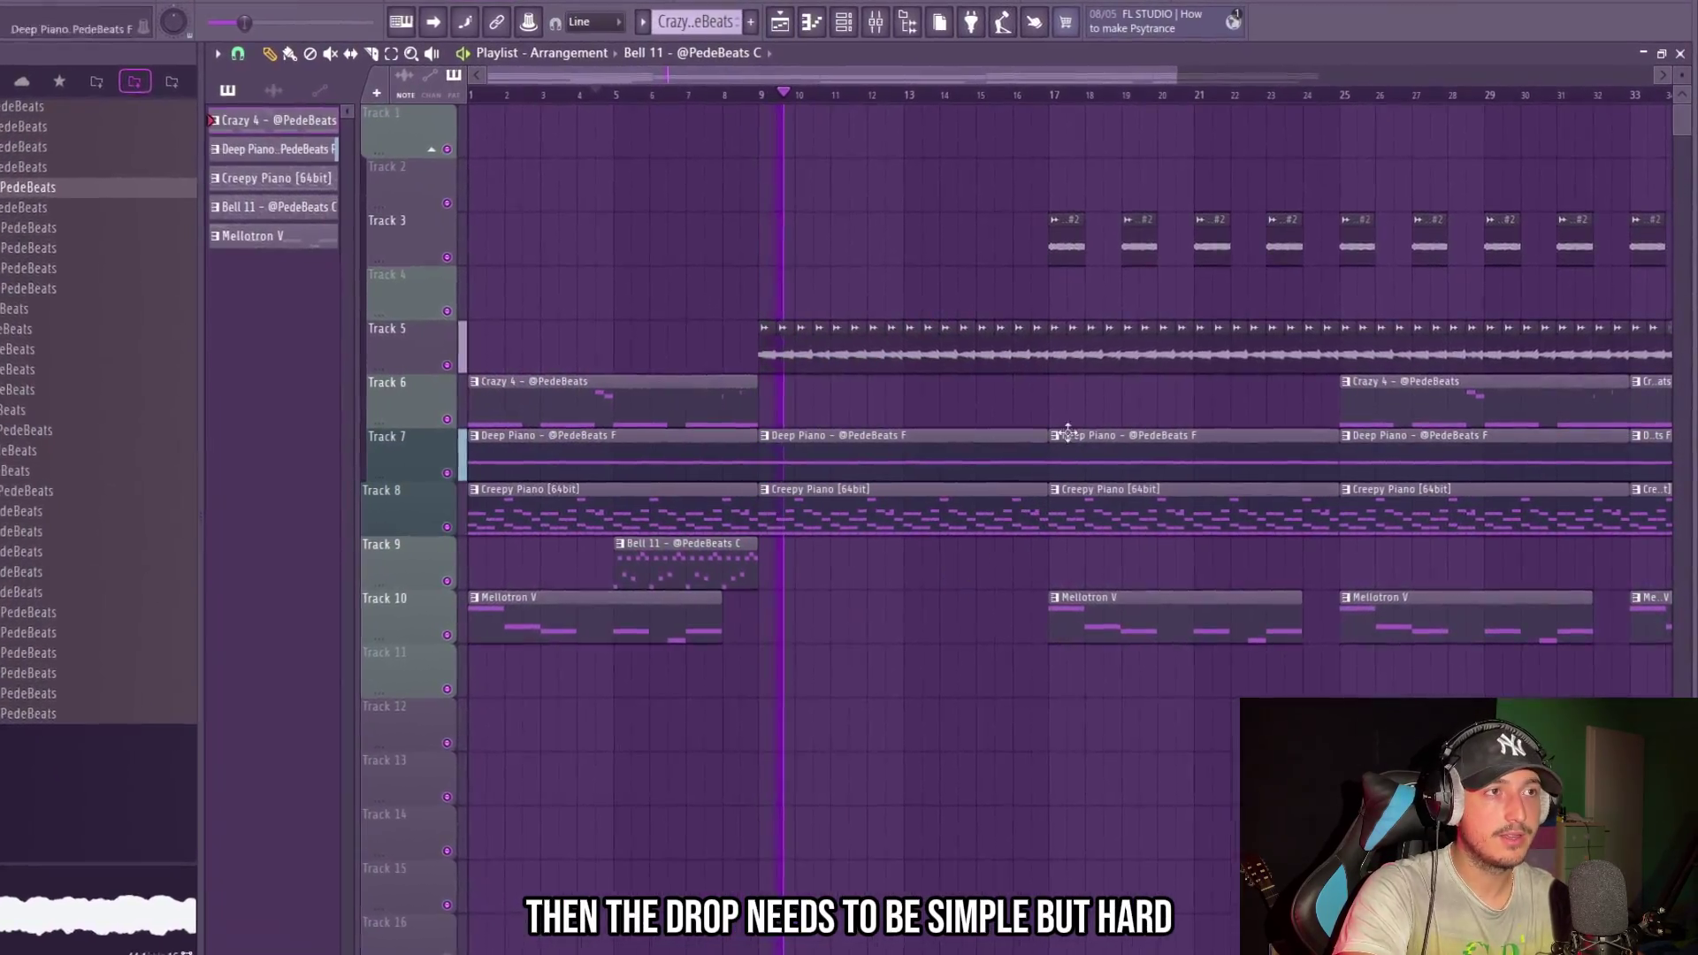
scroll(929, 420, "up", 3)
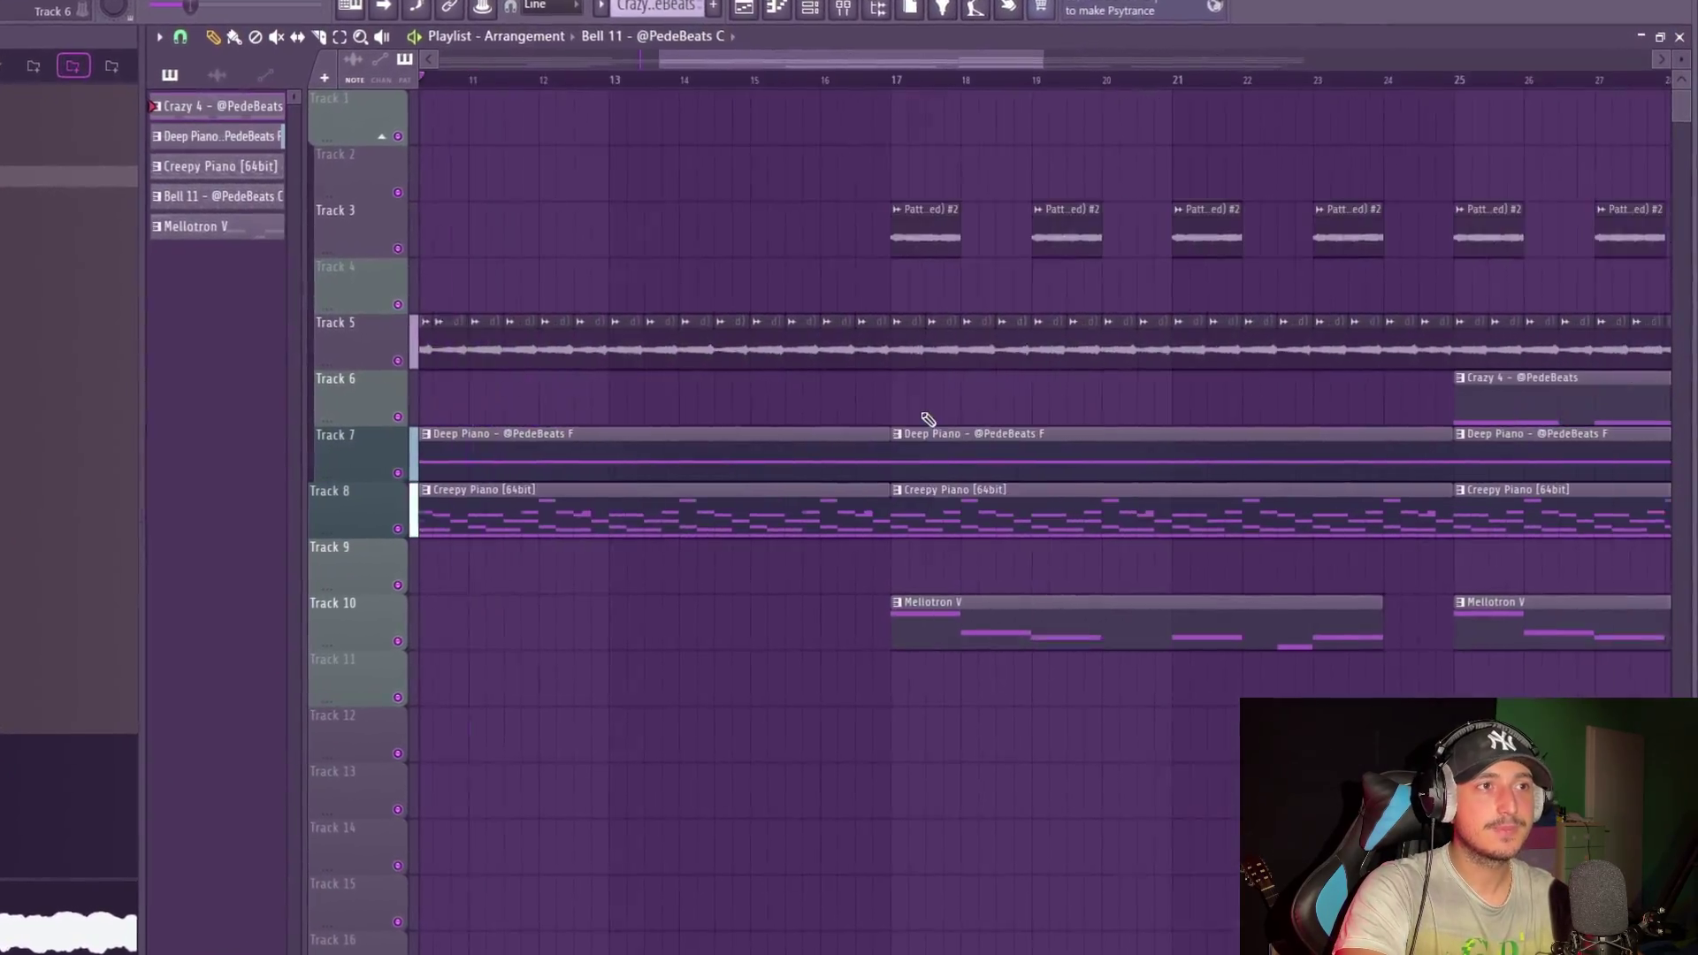
scroll(929, 420, "down", 2)
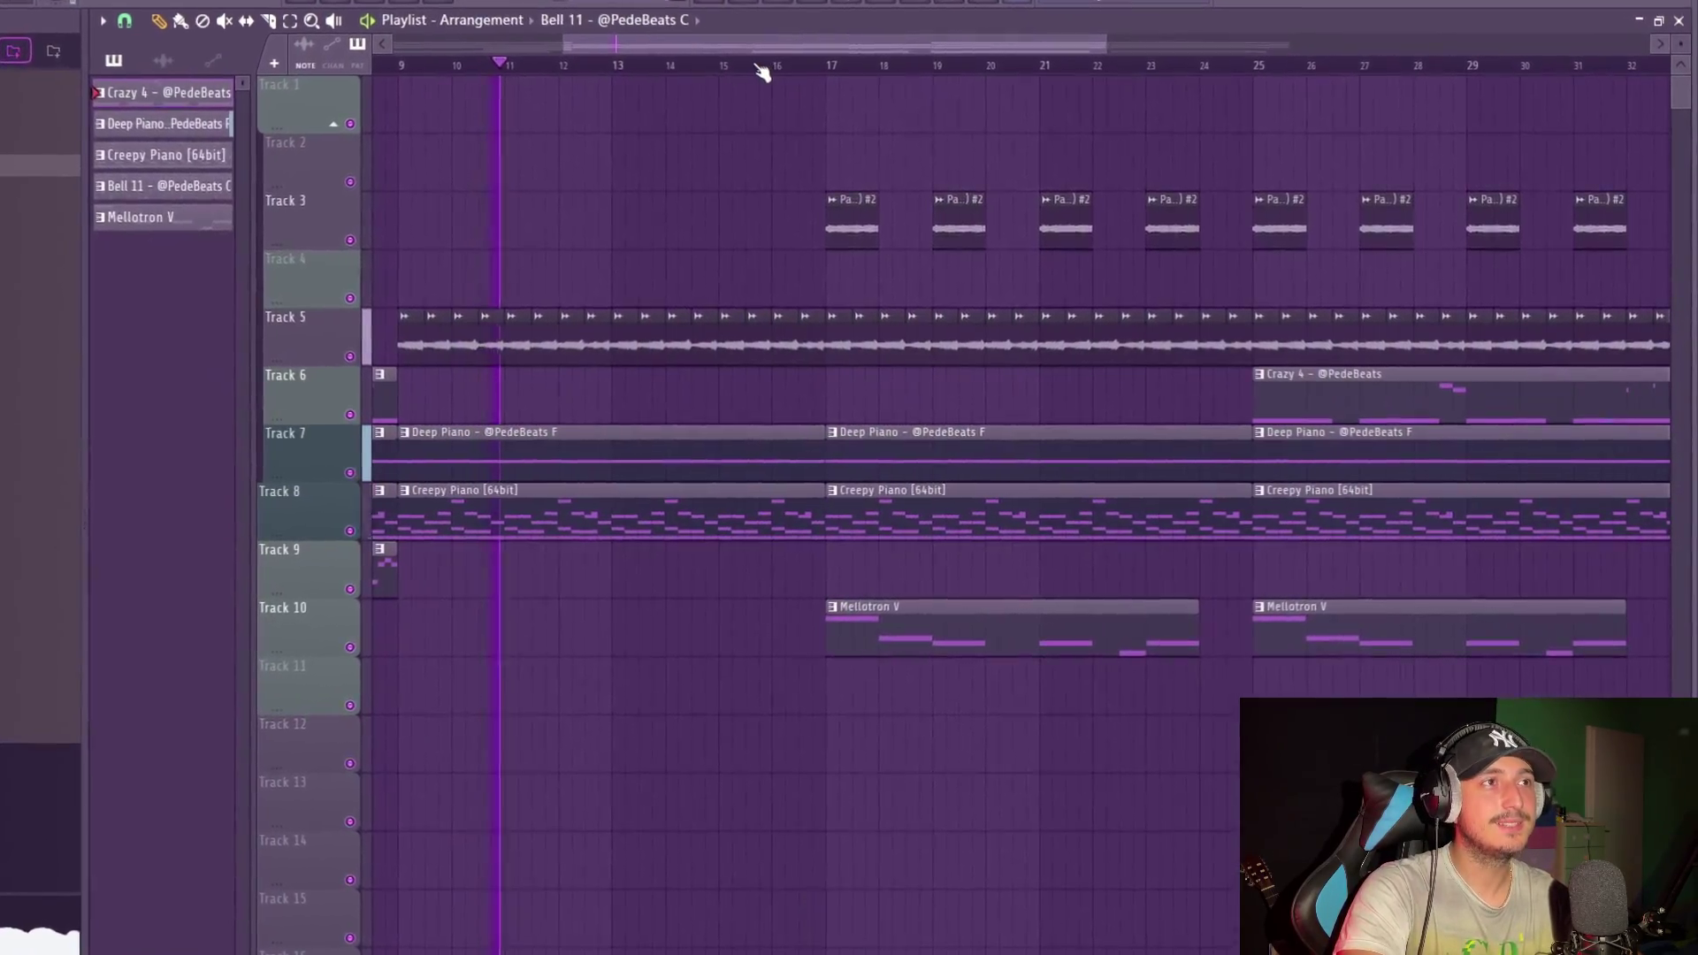
Delete the Mellotron V clip at bar 17 and the Bell 11 clip from the drop.
left_click(768, 64)
right_click(962, 635)
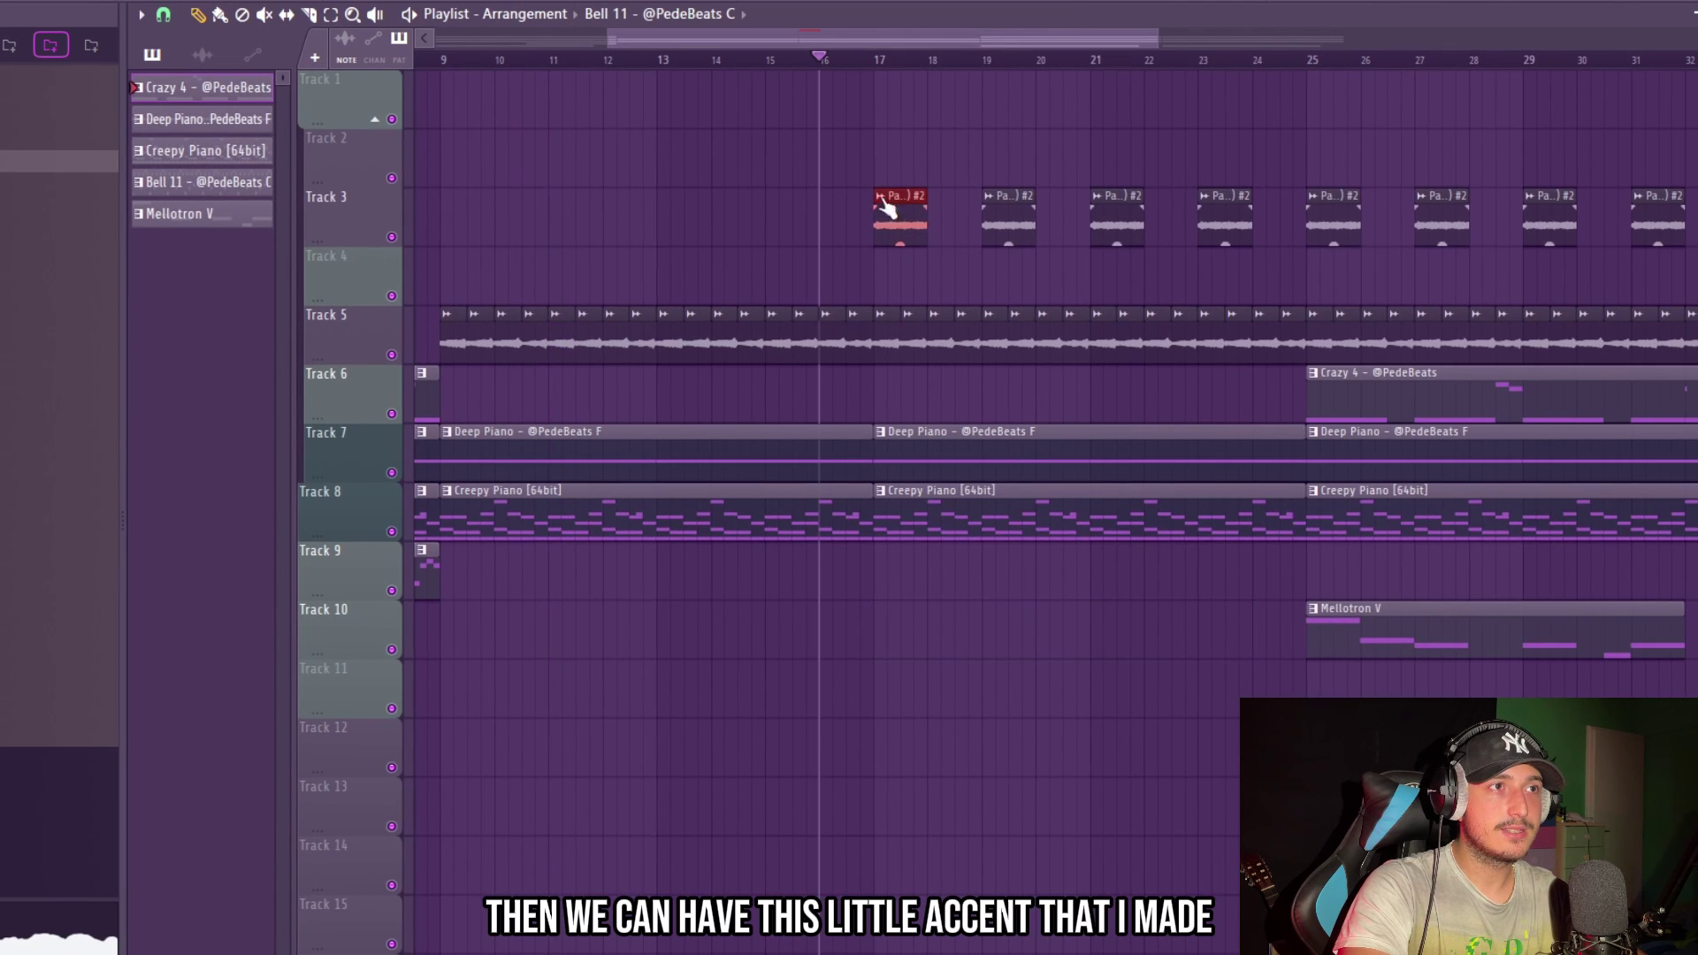
scroll(1228, 533, "down", 2)
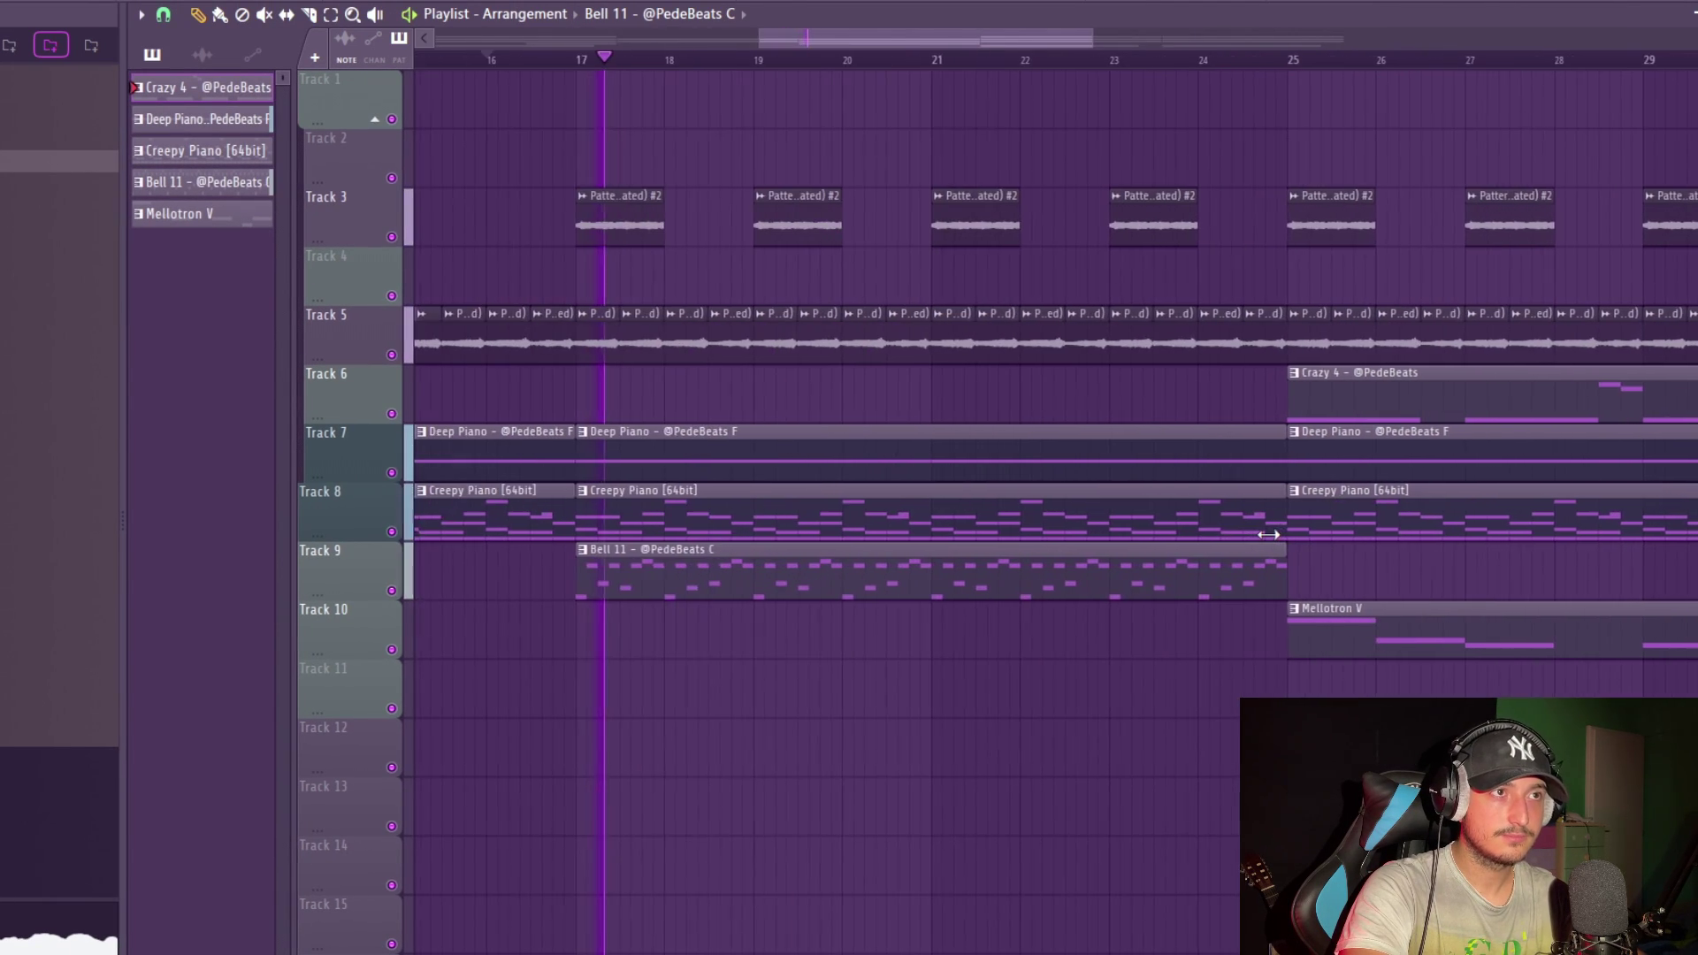
right_click(1074, 587)
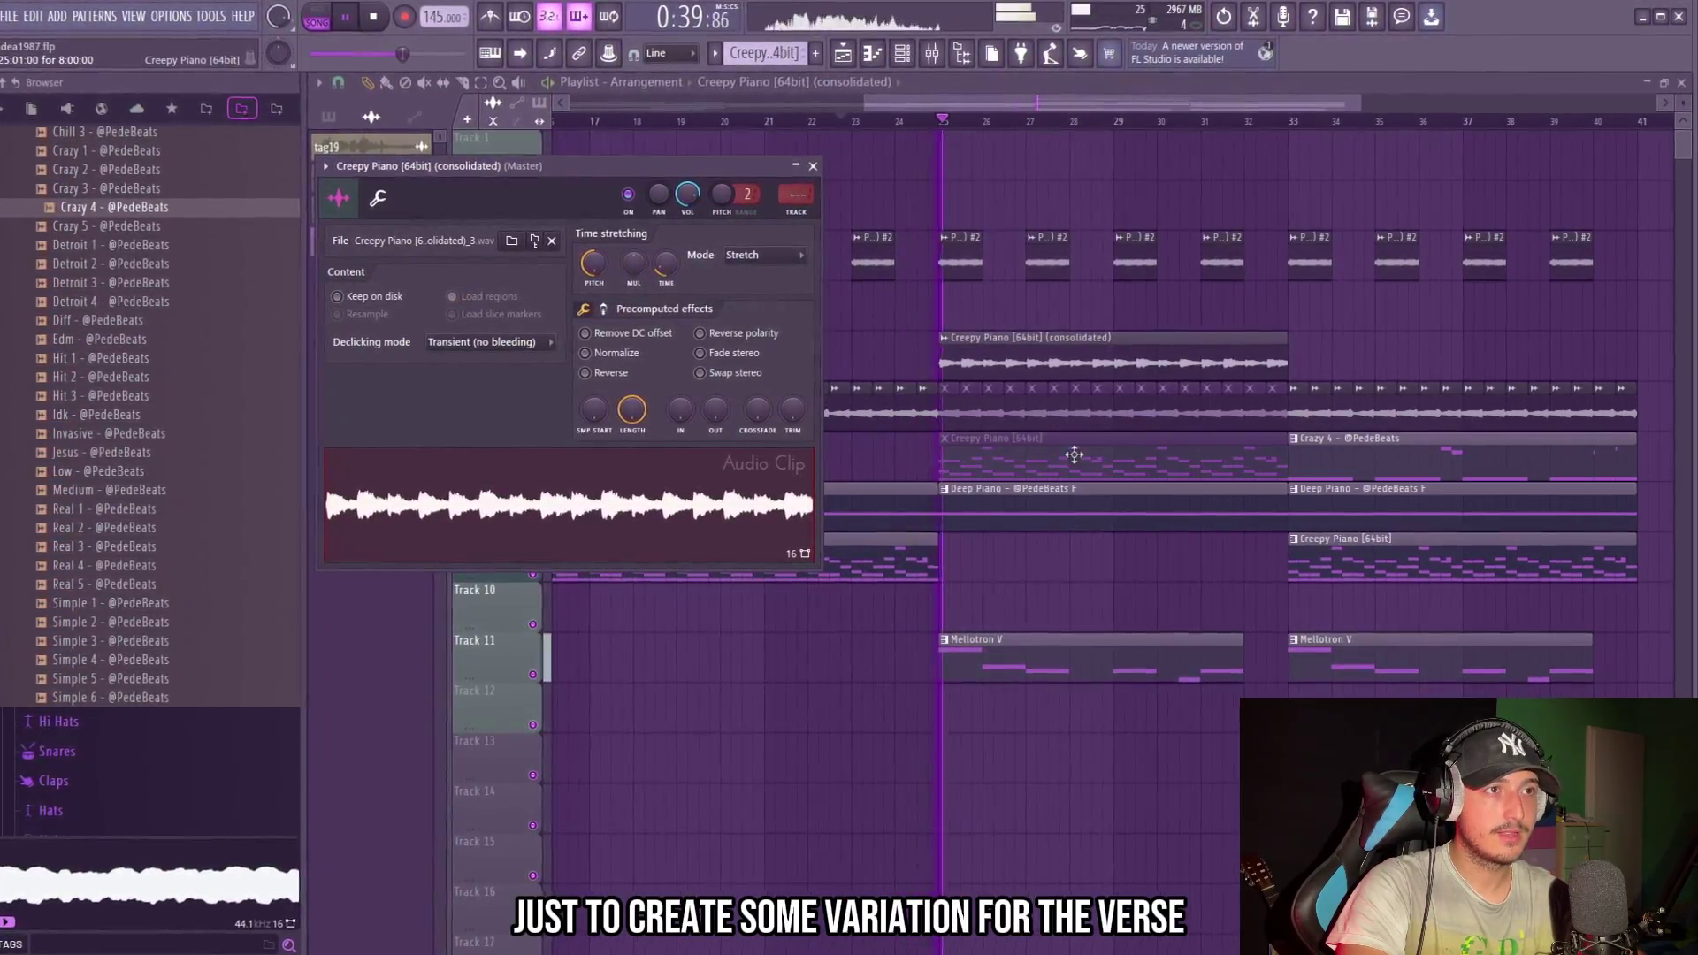
Close the audio clip settings and scroll down toward the PHRASE 23 violin sample.
key("Escape")
scroll(1525, 603, "down", 3)
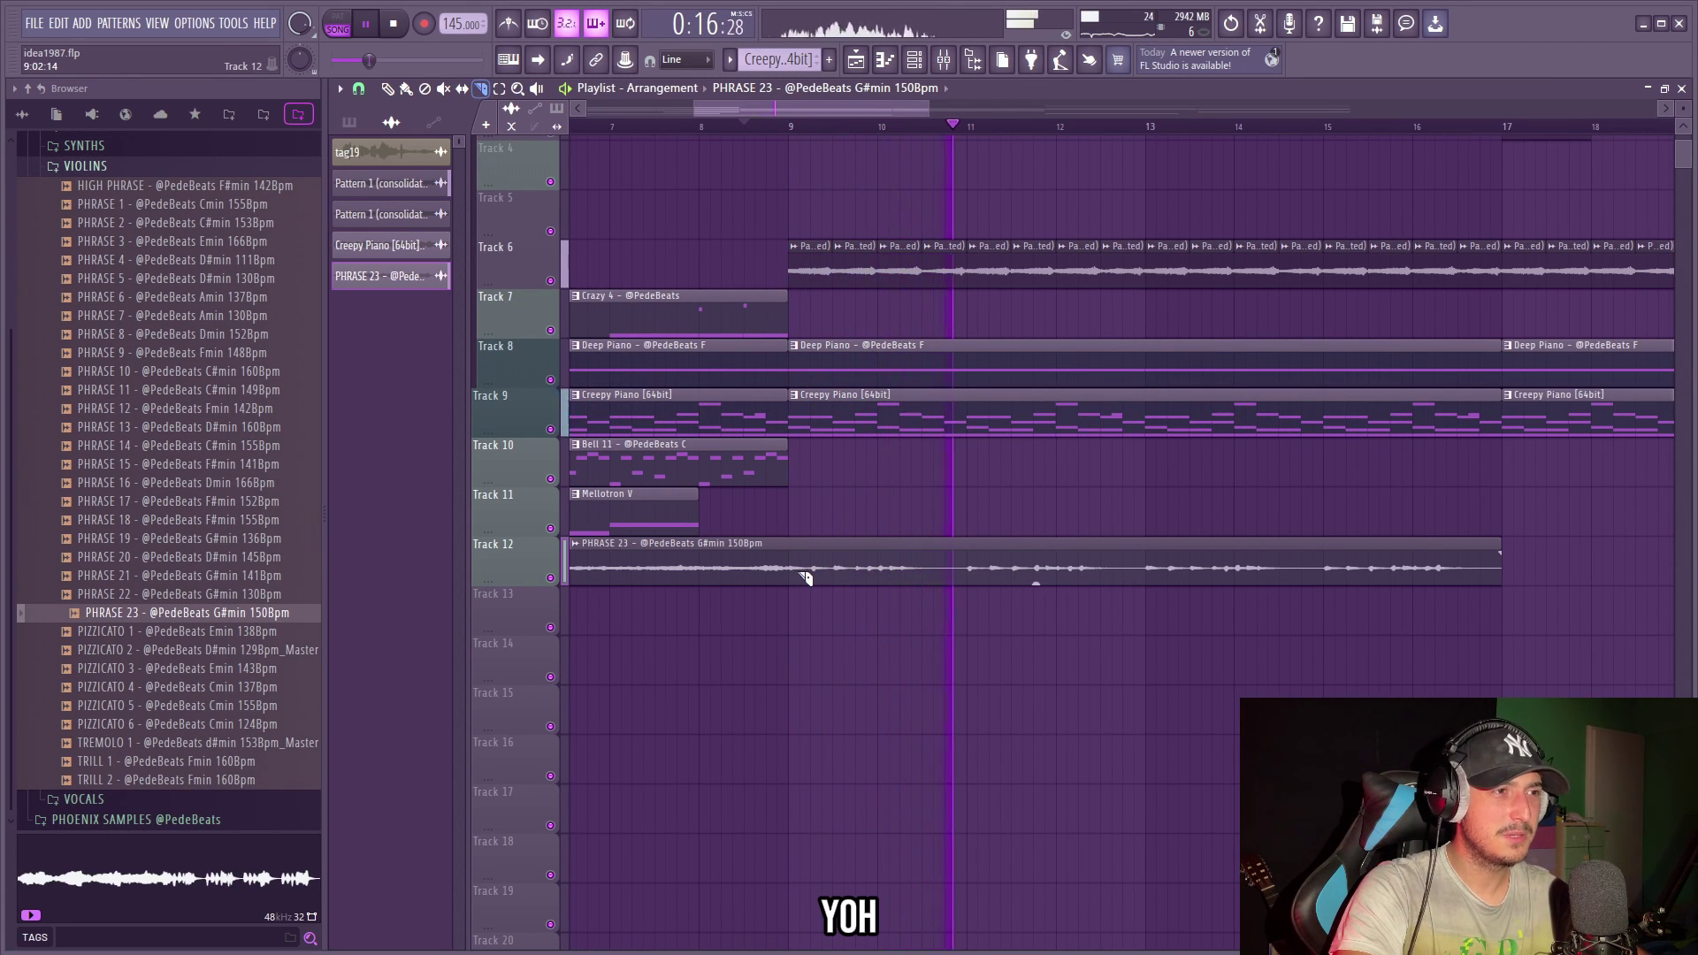
Bring up the PHRASE 23 violin clip's settings.
double_click(1003, 580)
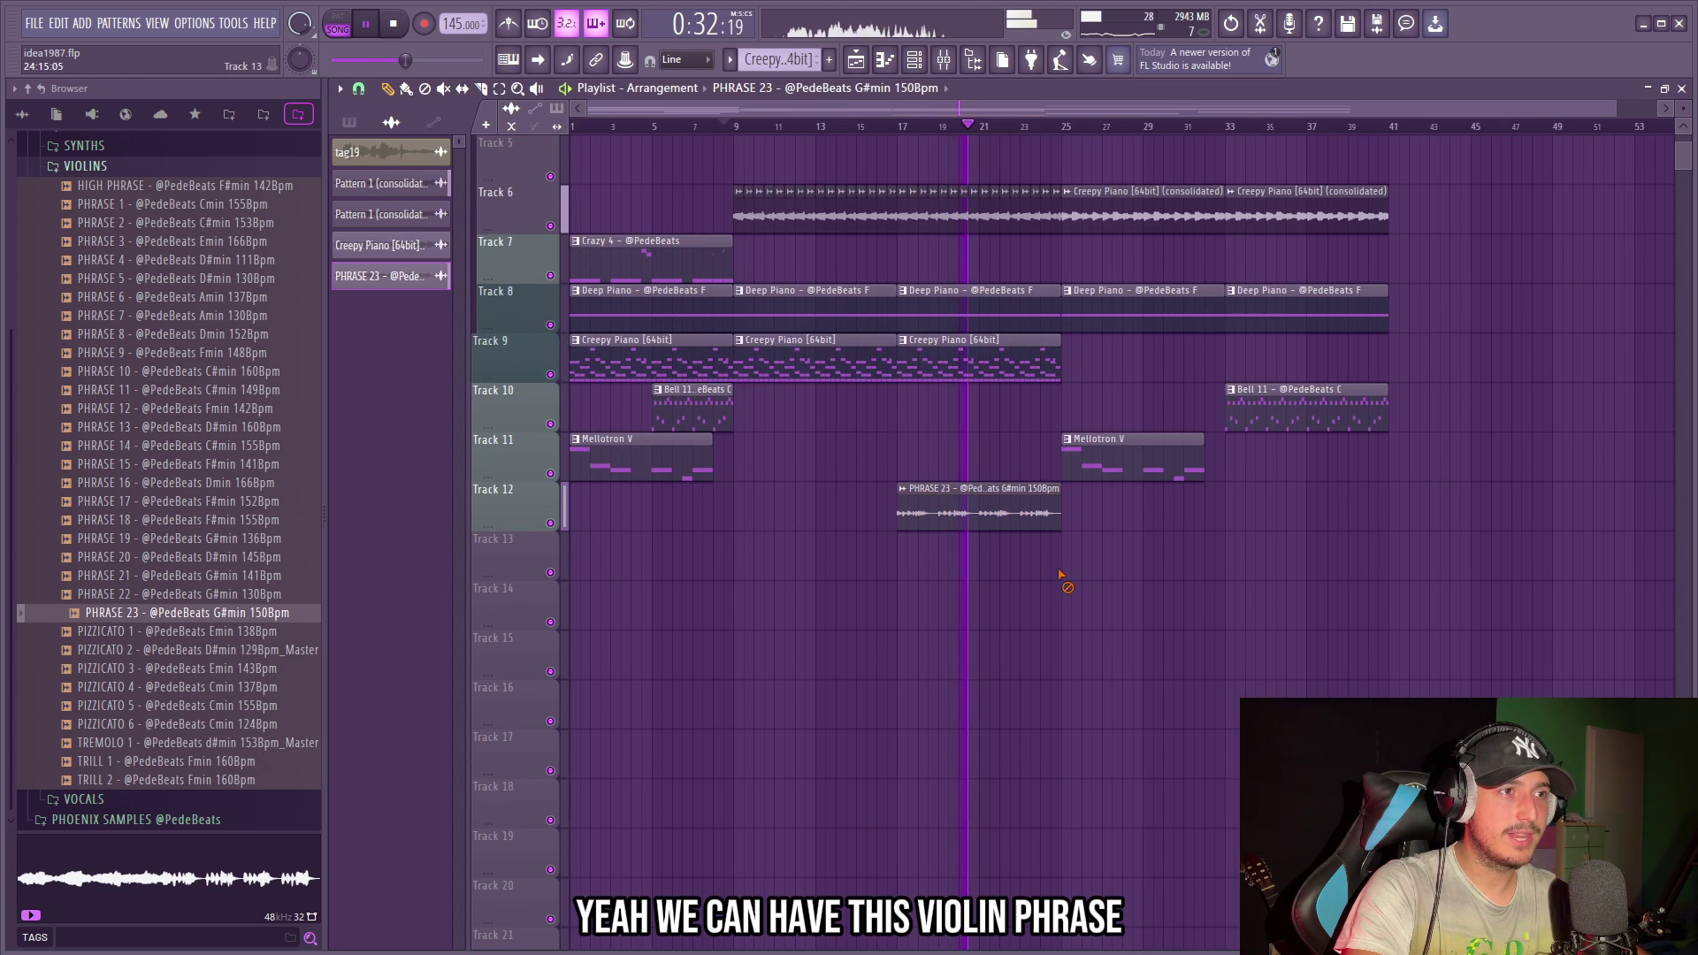
double_click(983, 493)
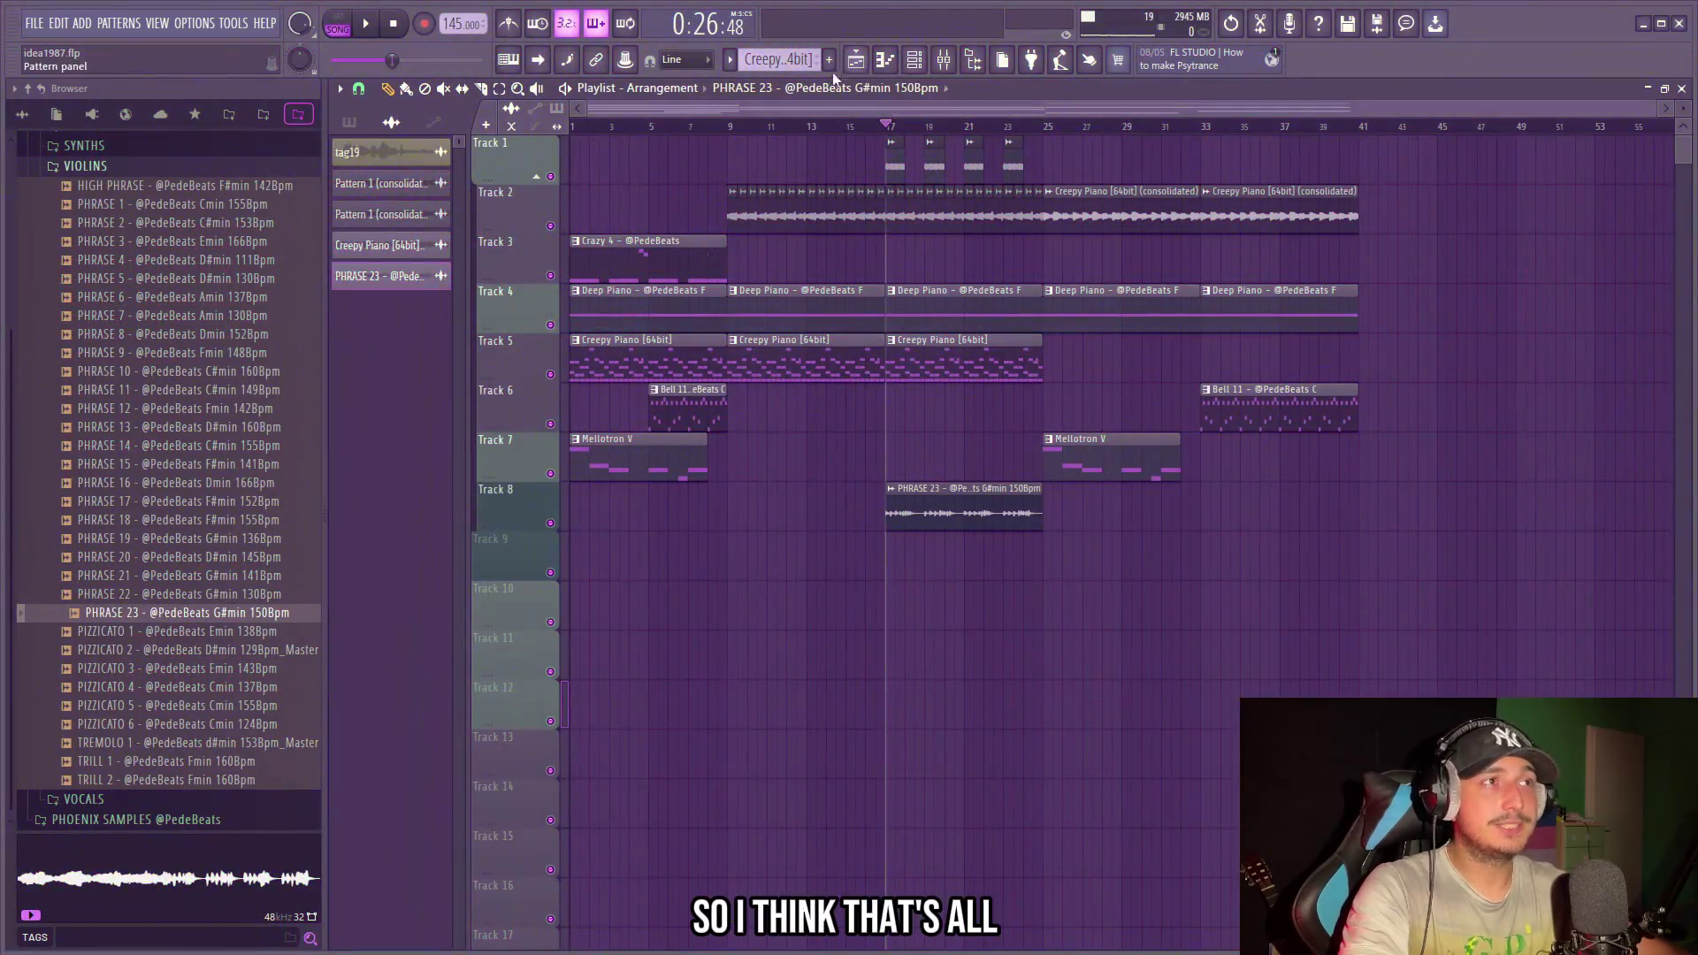
Create a new empty drum pattern and open the Cosmic Drum Kit folder.
key("F4")
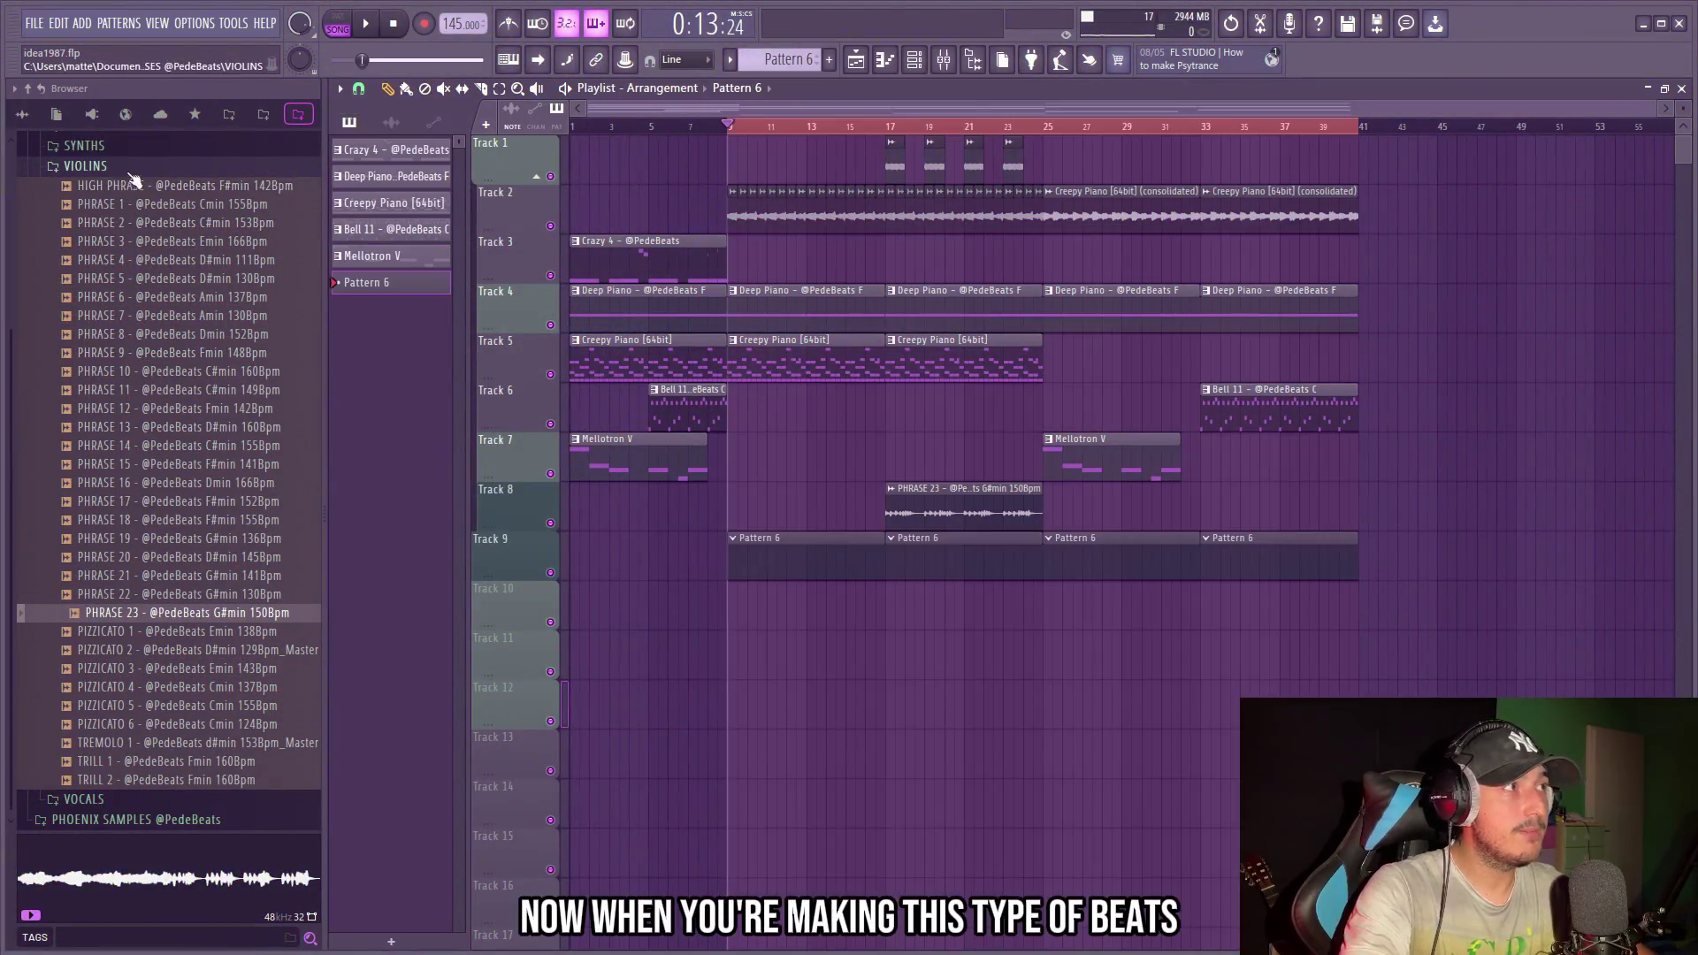
left_click(85, 165)
left_click(162, 146)
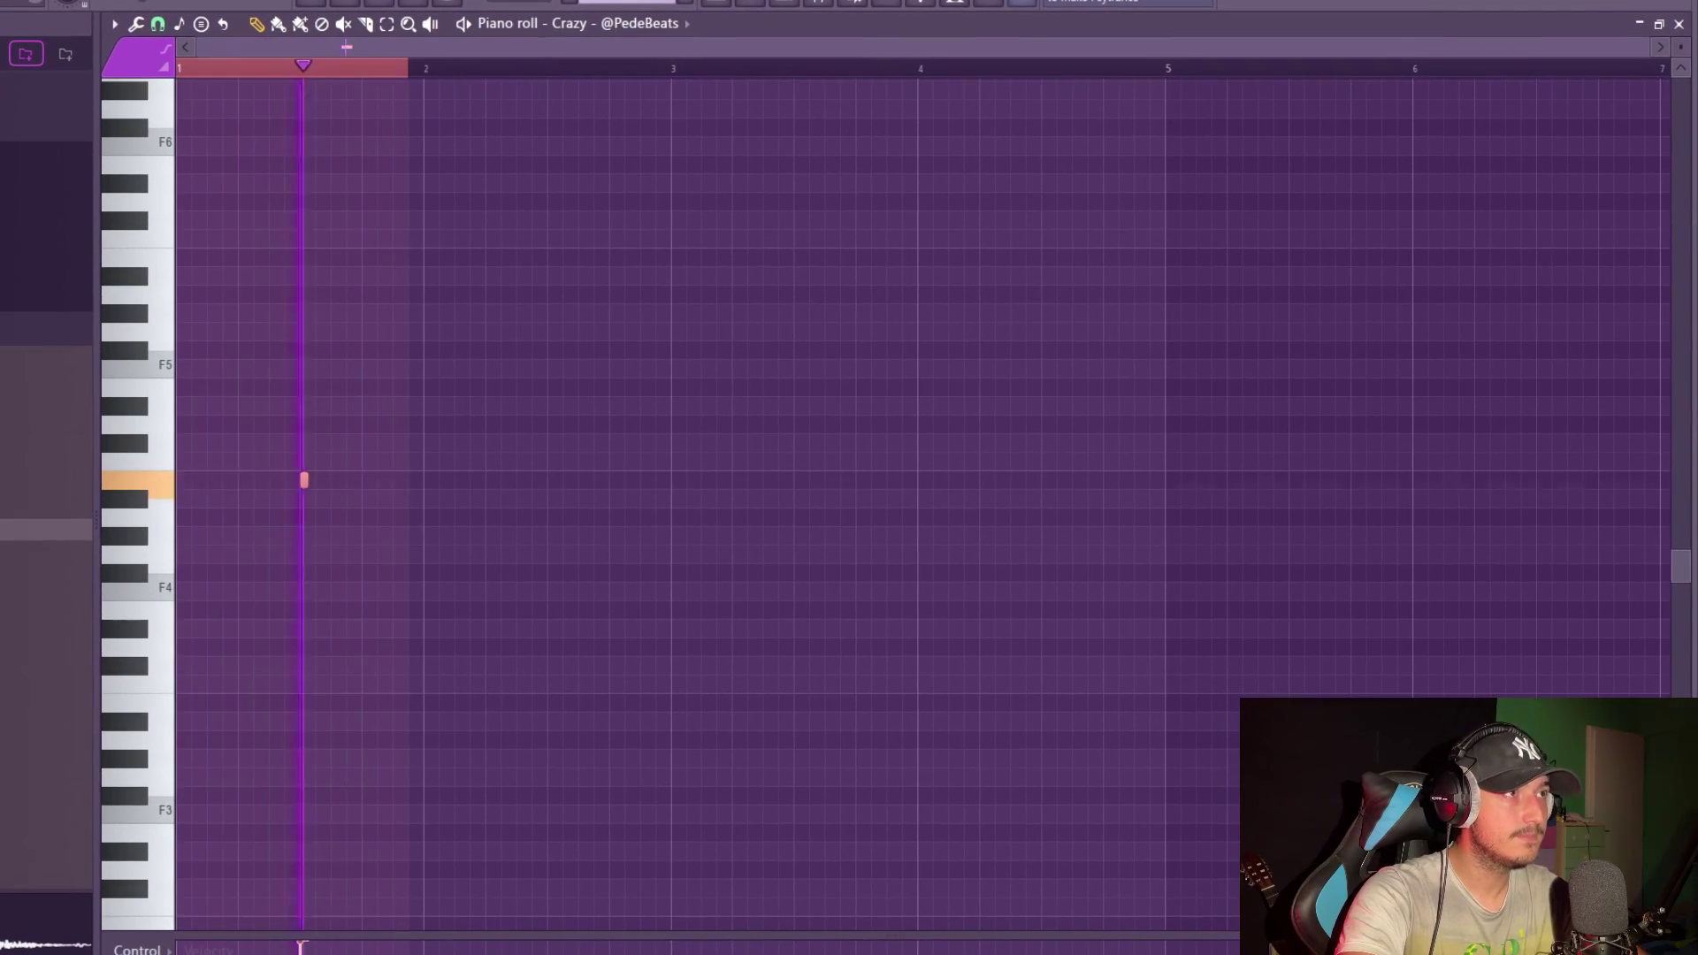
Repeat the Crazy note through bar 8, lower it two steps, and load Hard 4 as a channel.
key("ctrl+b")
key("ctrl+b")
key("ctrl+b")
key("ctrl+b")
key("ctrl+b")
key("ctrl+b")
key("ctrl+b")
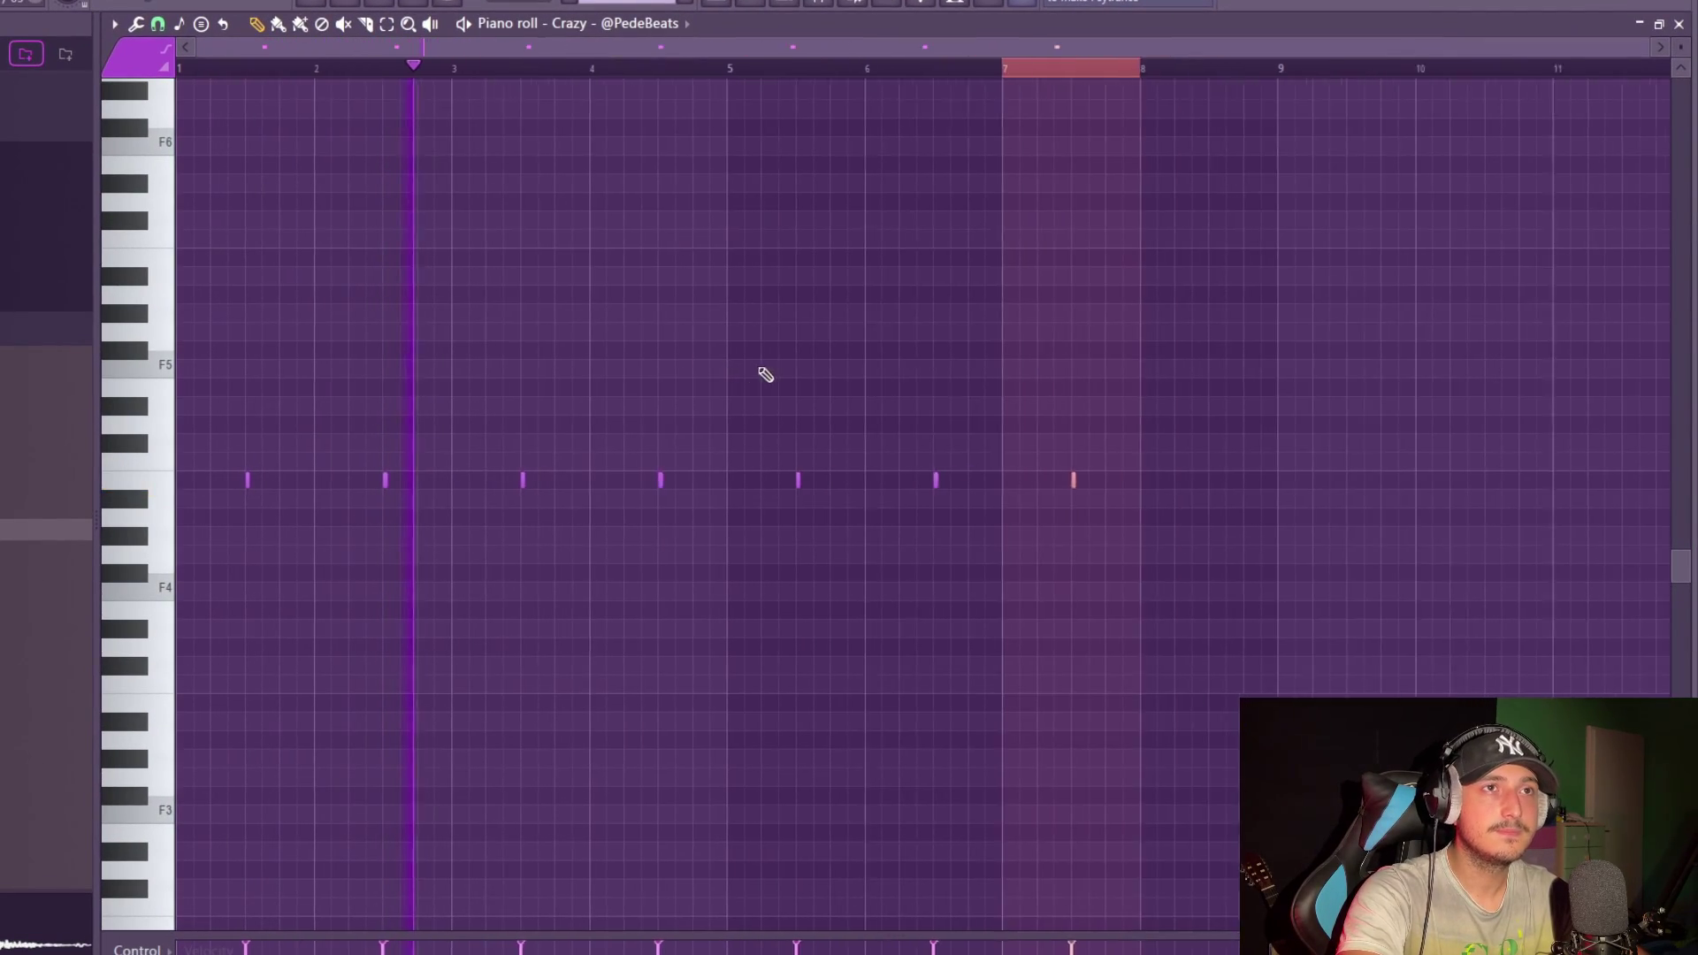
key("ctrl+a")
key("Down")
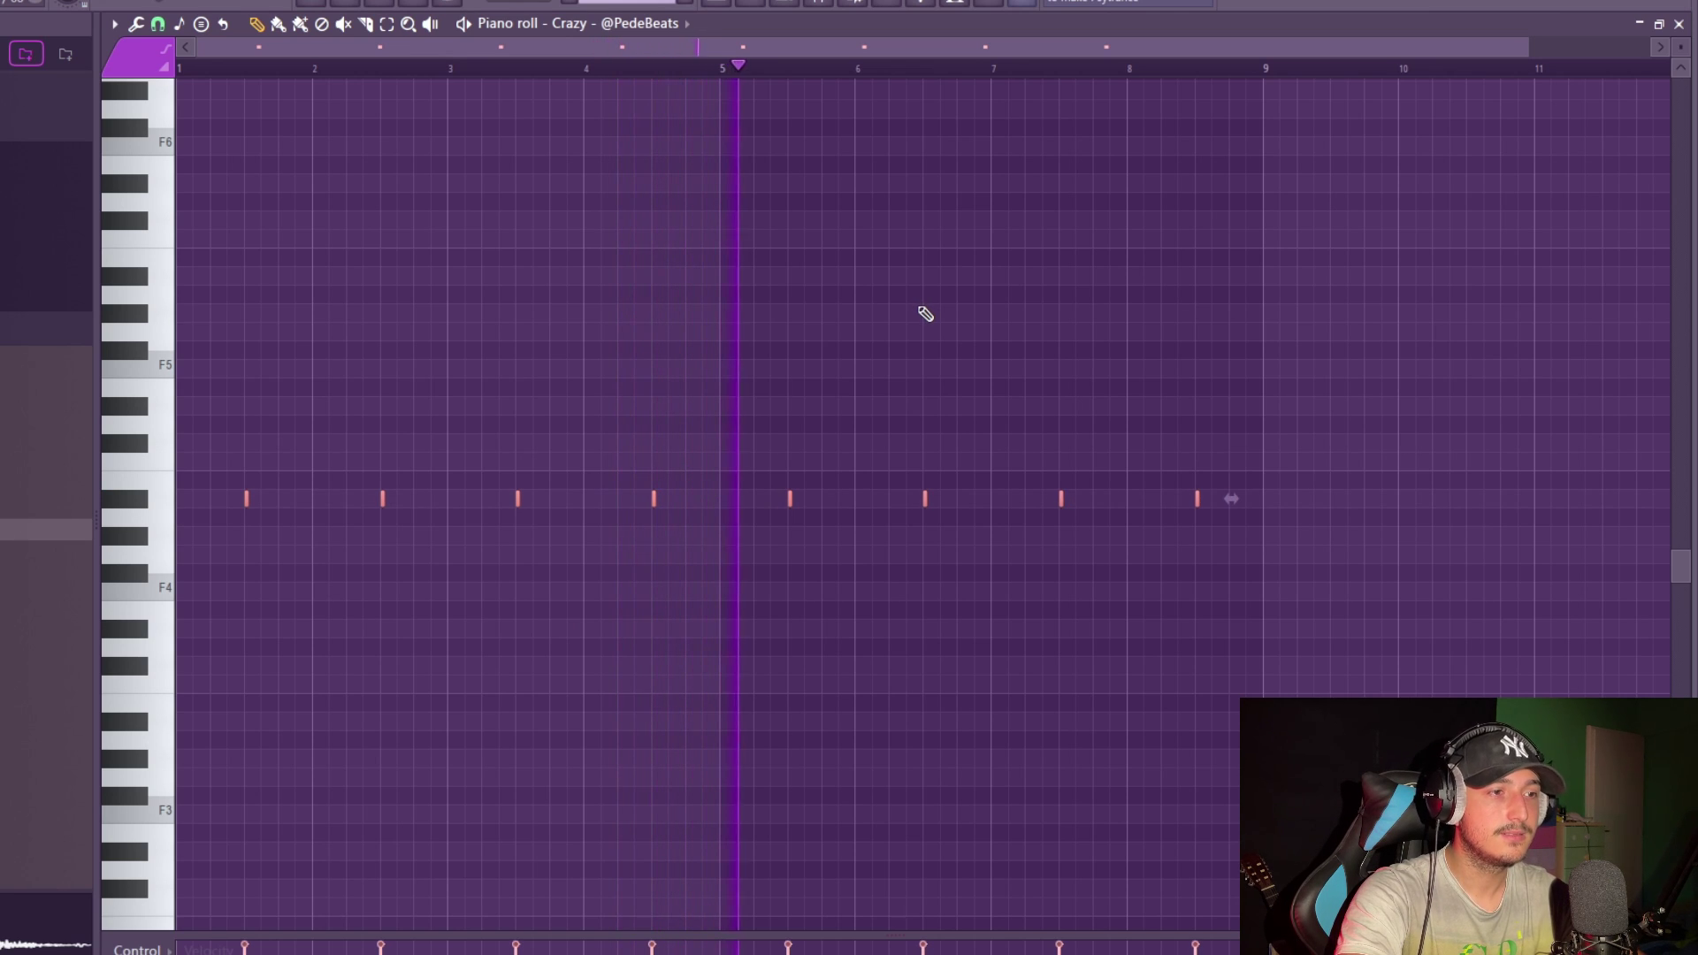
left_click_drag(137, 407, 827, 281)
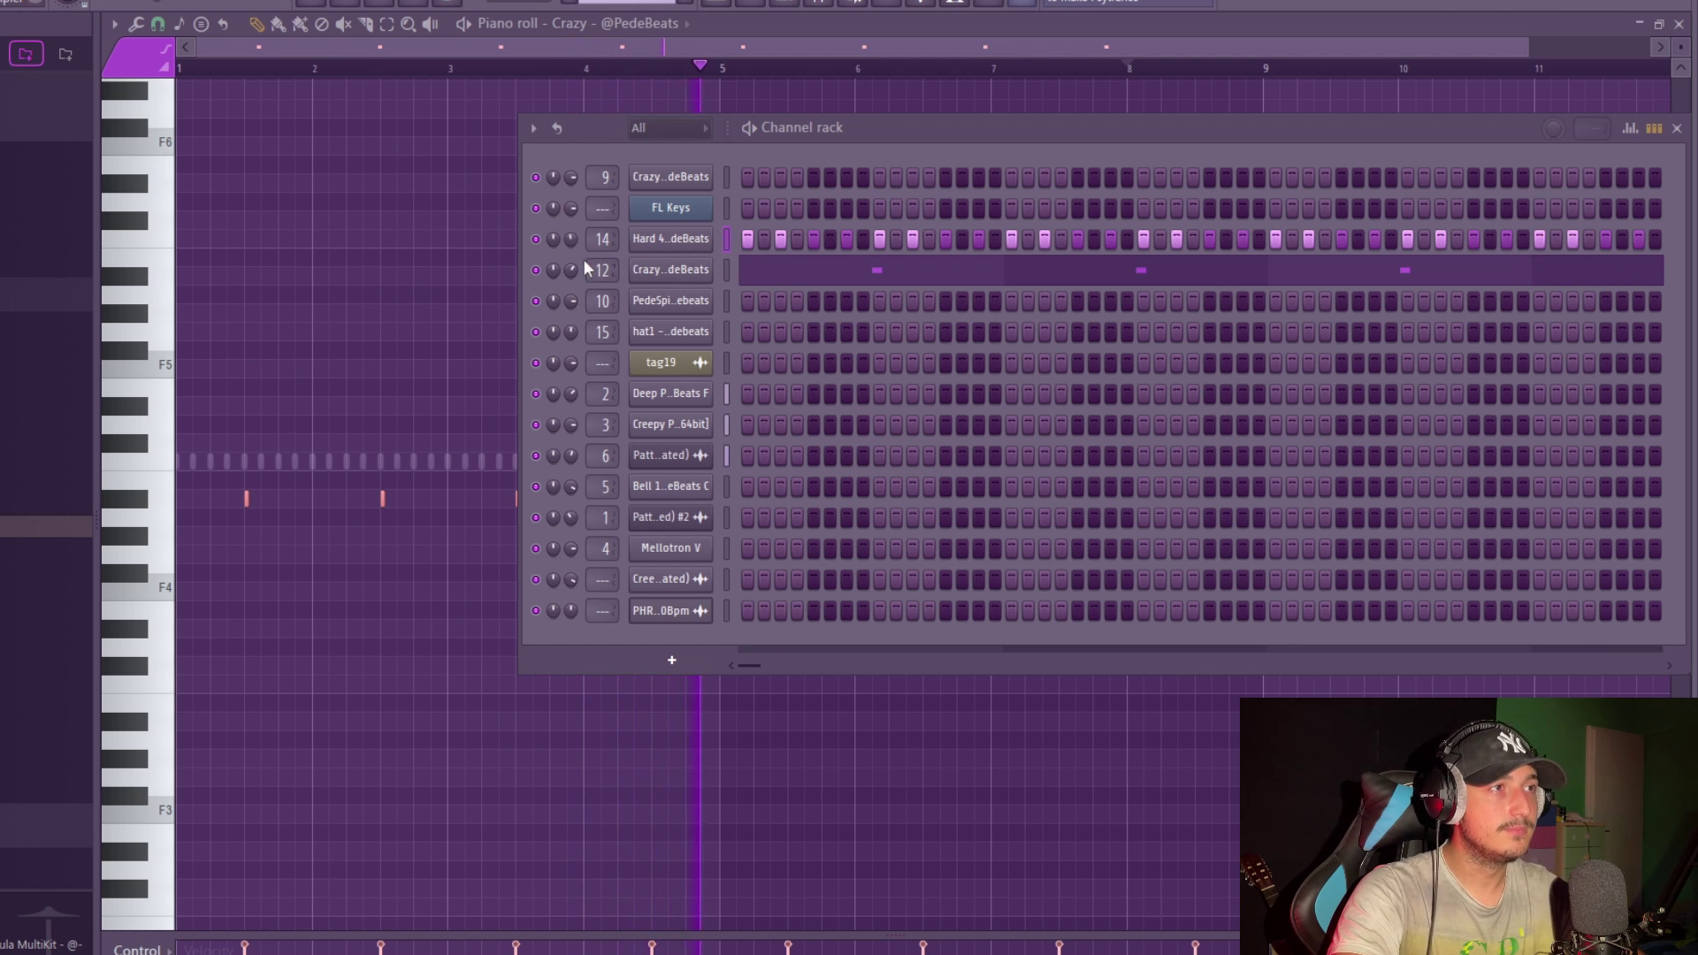
Open the Hard 4 channel in the piano roll with a finer grid snap for rolls.
right_click(690, 238)
left_click(784, 243)
scroll(417, 444, "up", 3)
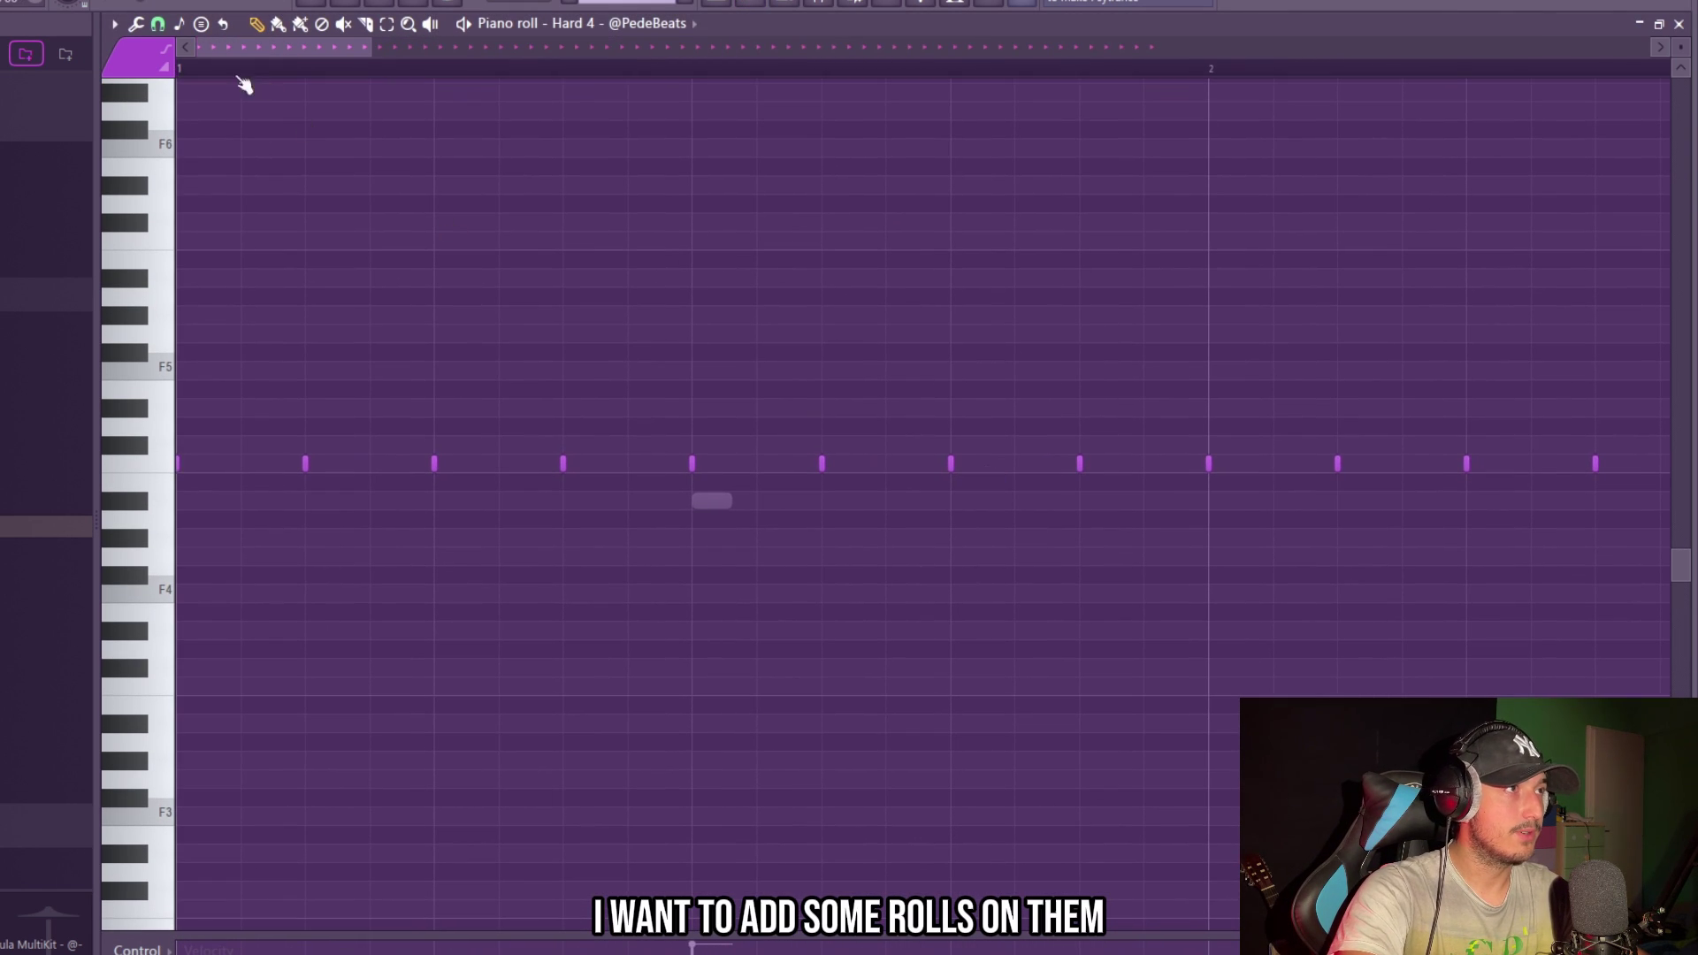
left_click(158, 24)
left_click(187, 180)
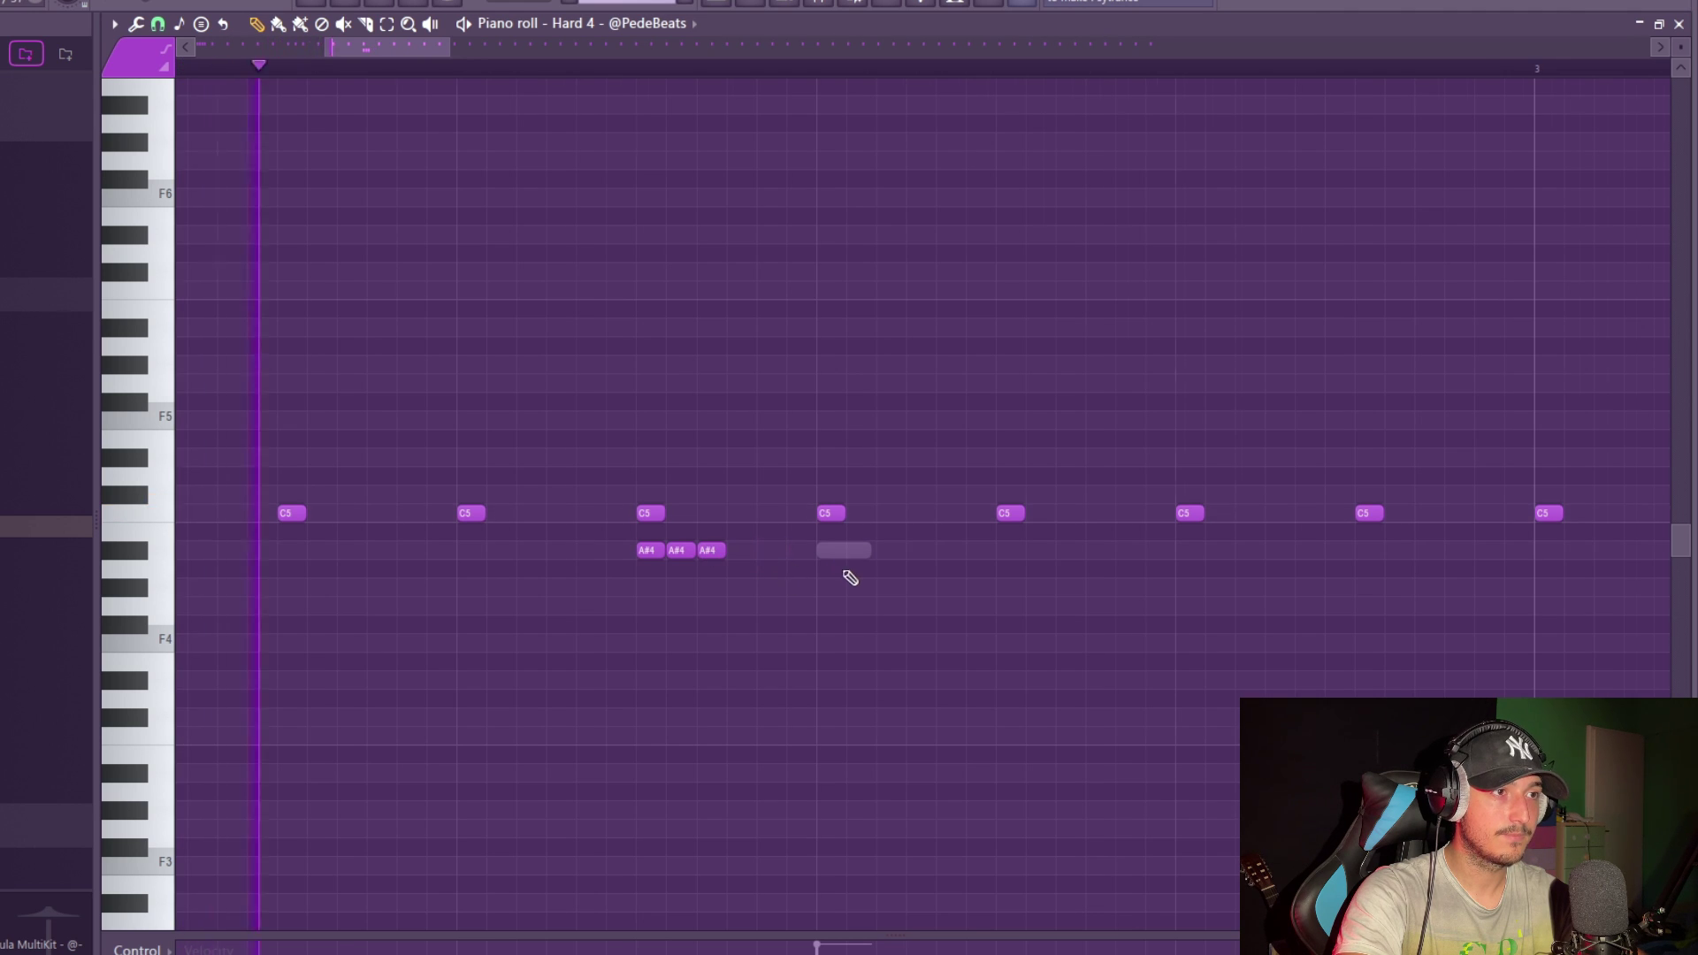
Repeat the first bars of Hard 4 hi-hat rolls out to bar 9.
key("space")
scroll(851, 580, "down", 6)
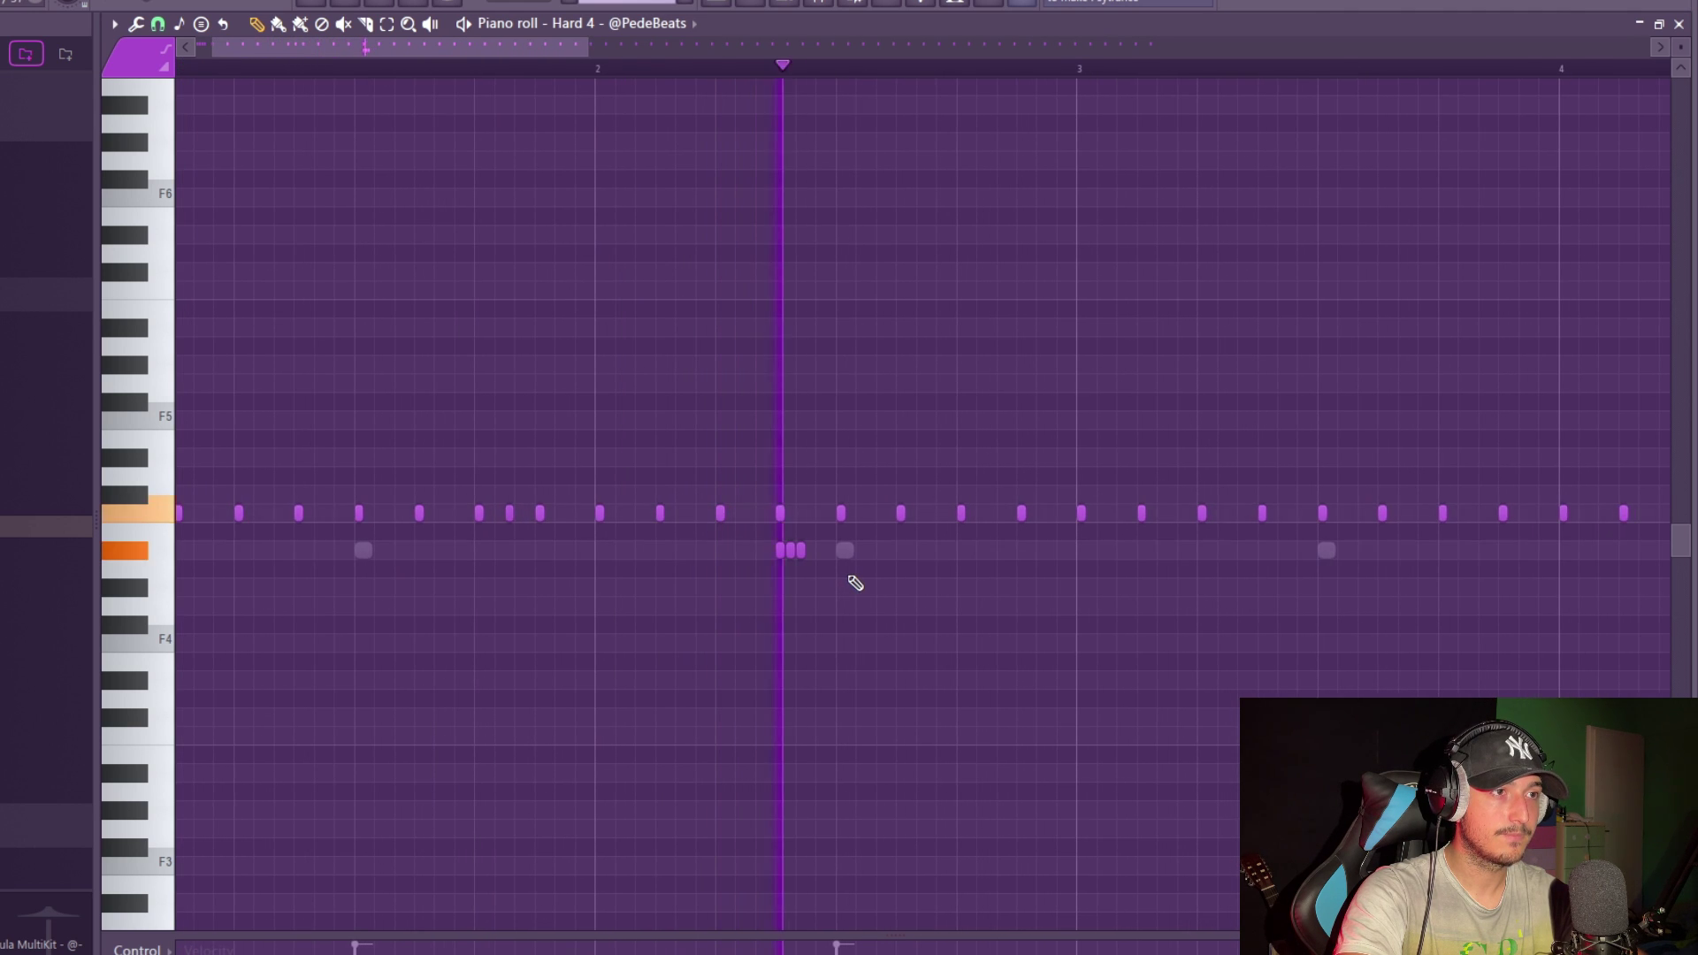
left_click_drag(1206, 595, 425, 355)
key("ctrl+a")
key("ctrl+b")
key("ctrl+b")
key("ctrl+b")
key("ctrl+d")
Randomize the pan and velocity of all the hi-hat notes.
key("ctrl+a")
key("alt+r")
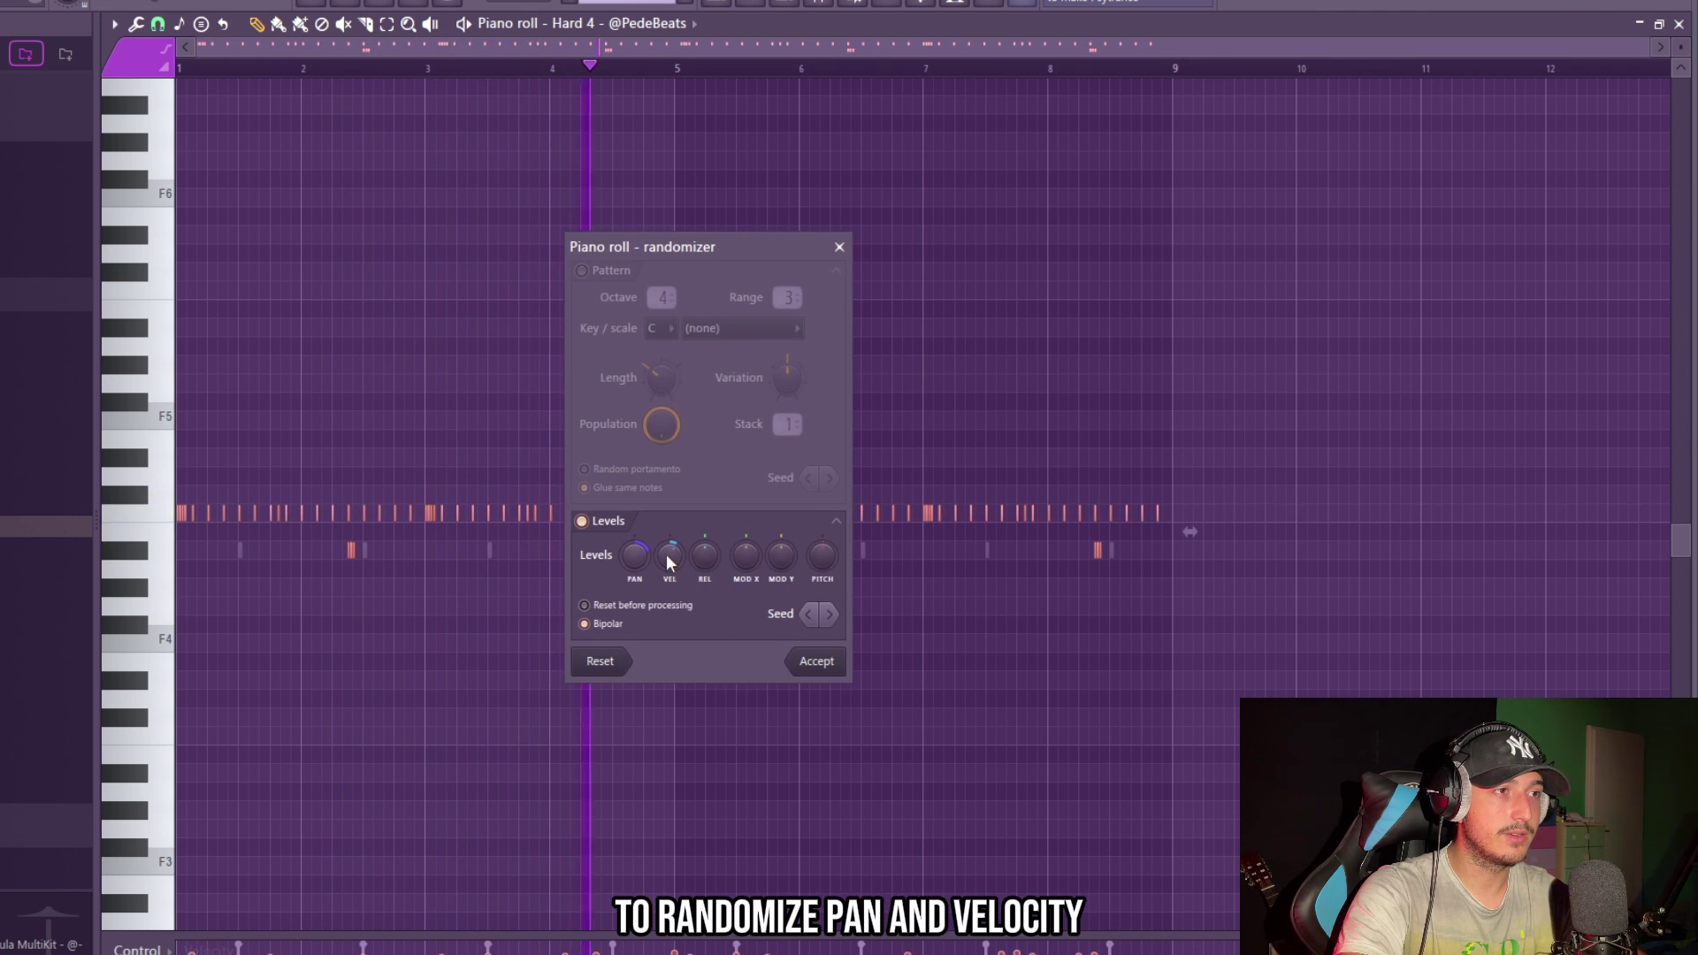
left_click(818, 663)
key("F6")
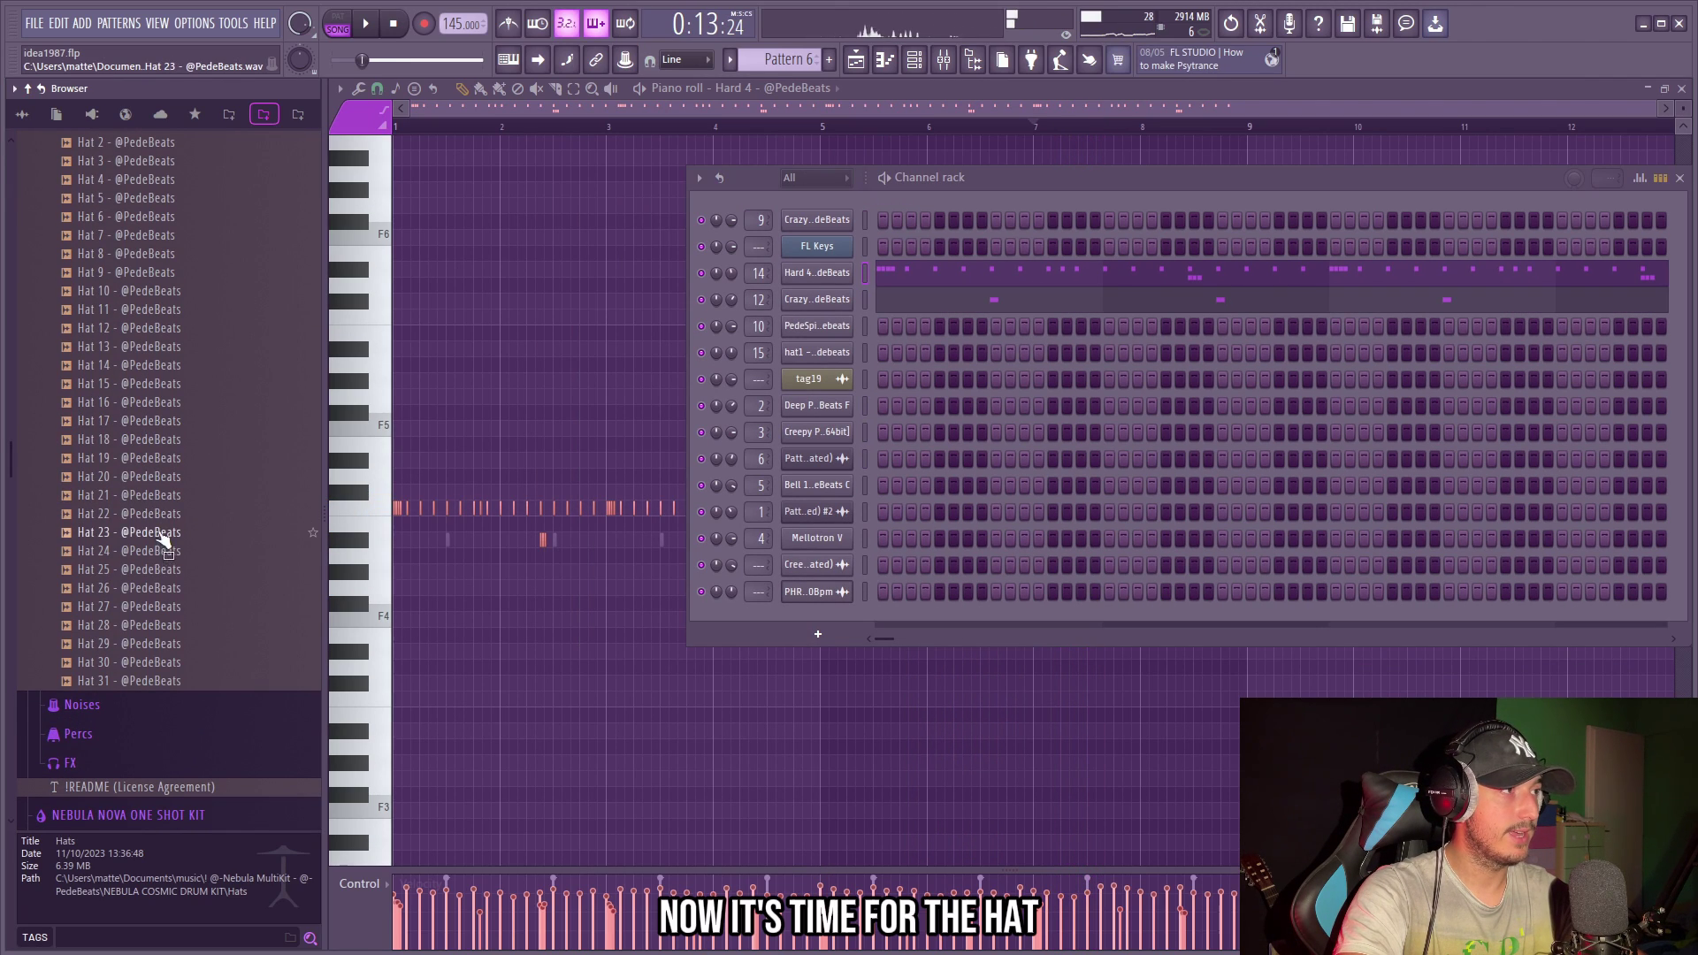
Load Hat 21 as a new channel and draw sparse C5 hat hits in its piano roll.
left_click(140, 496)
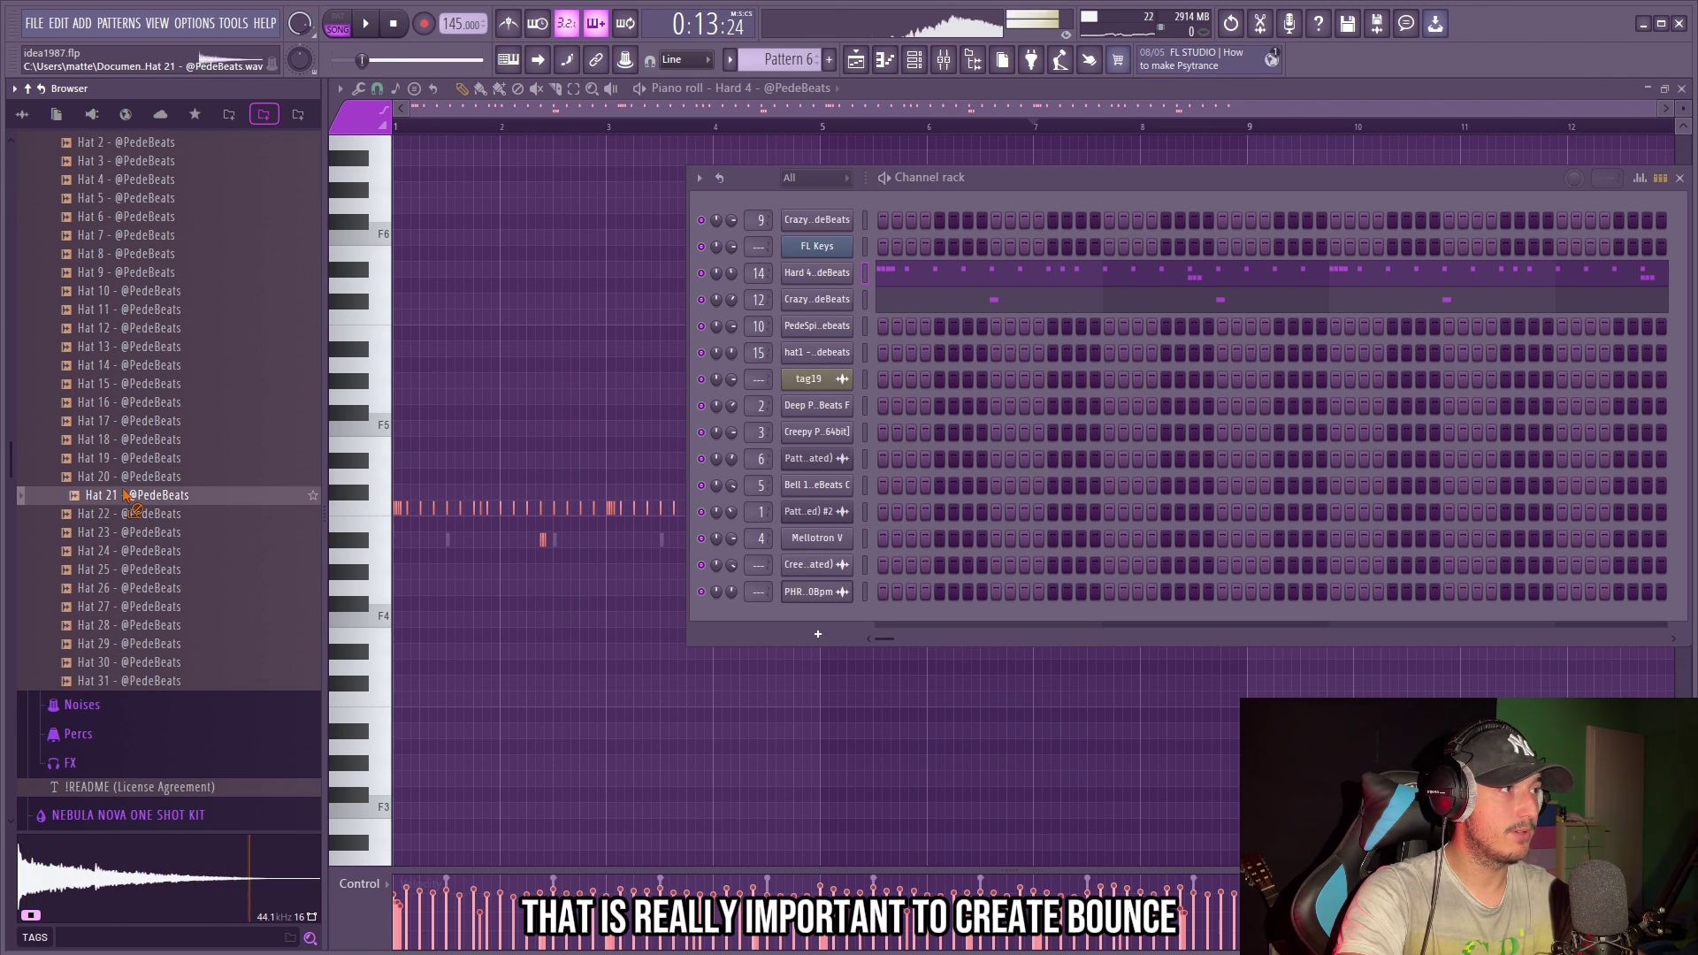
left_click_drag(823, 330, 816, 273)
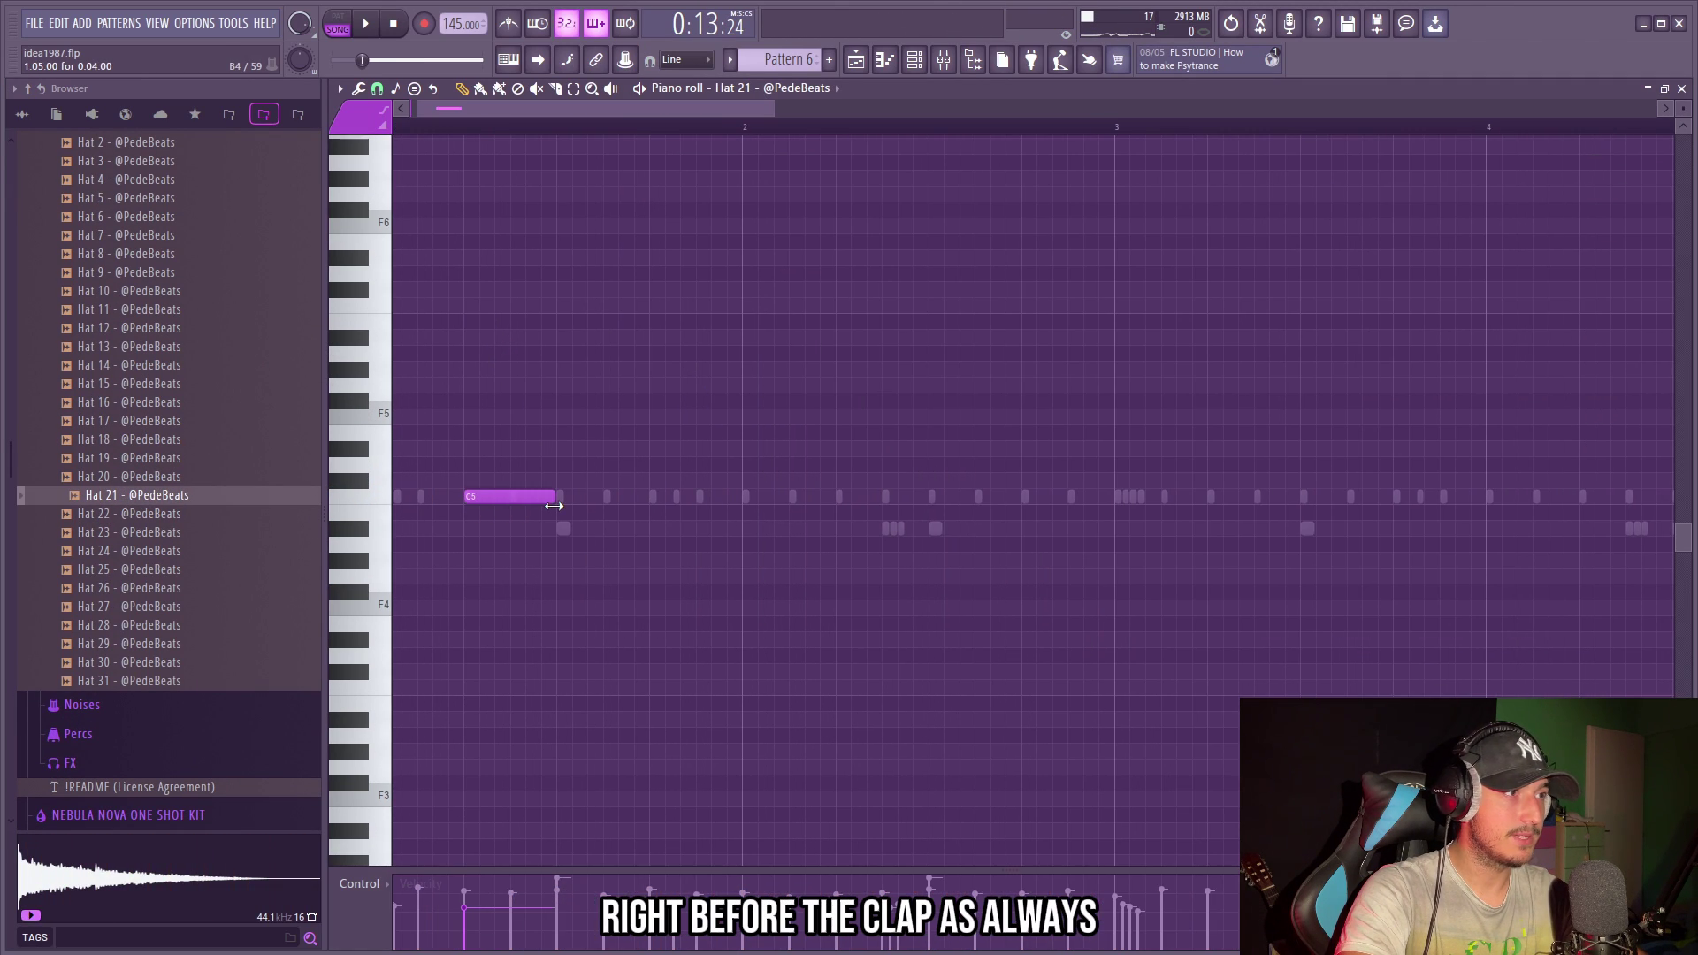
key("space")
scroll(663, 495, "down", 3)
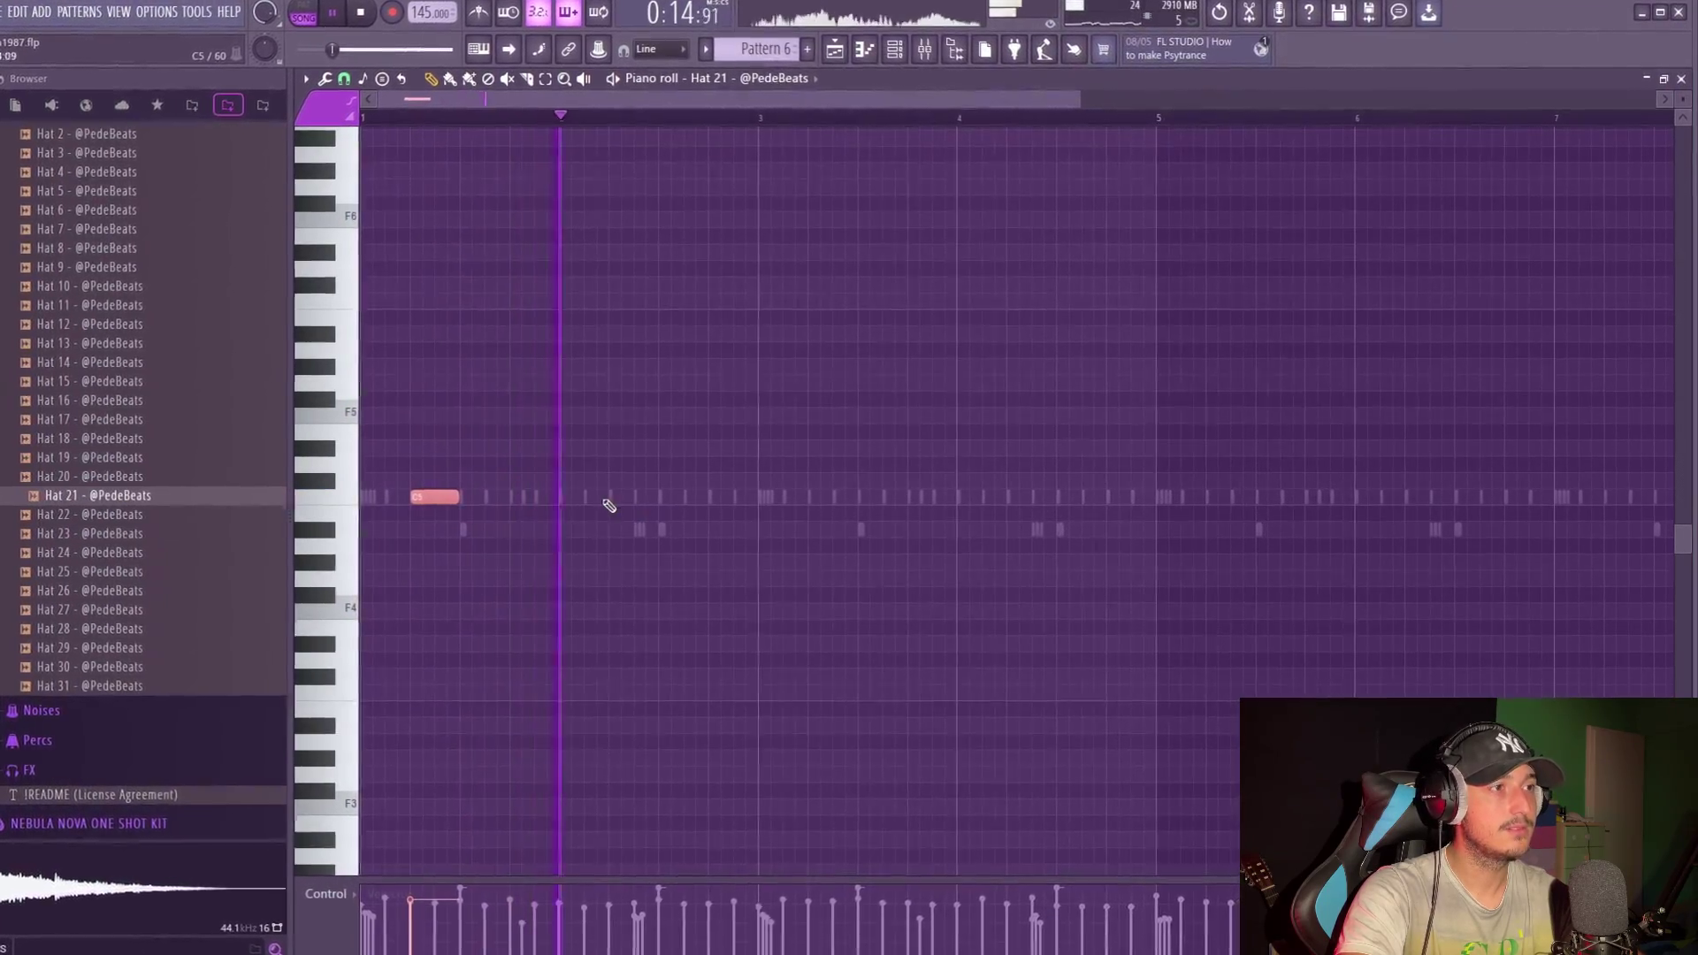
left_click(670, 497)
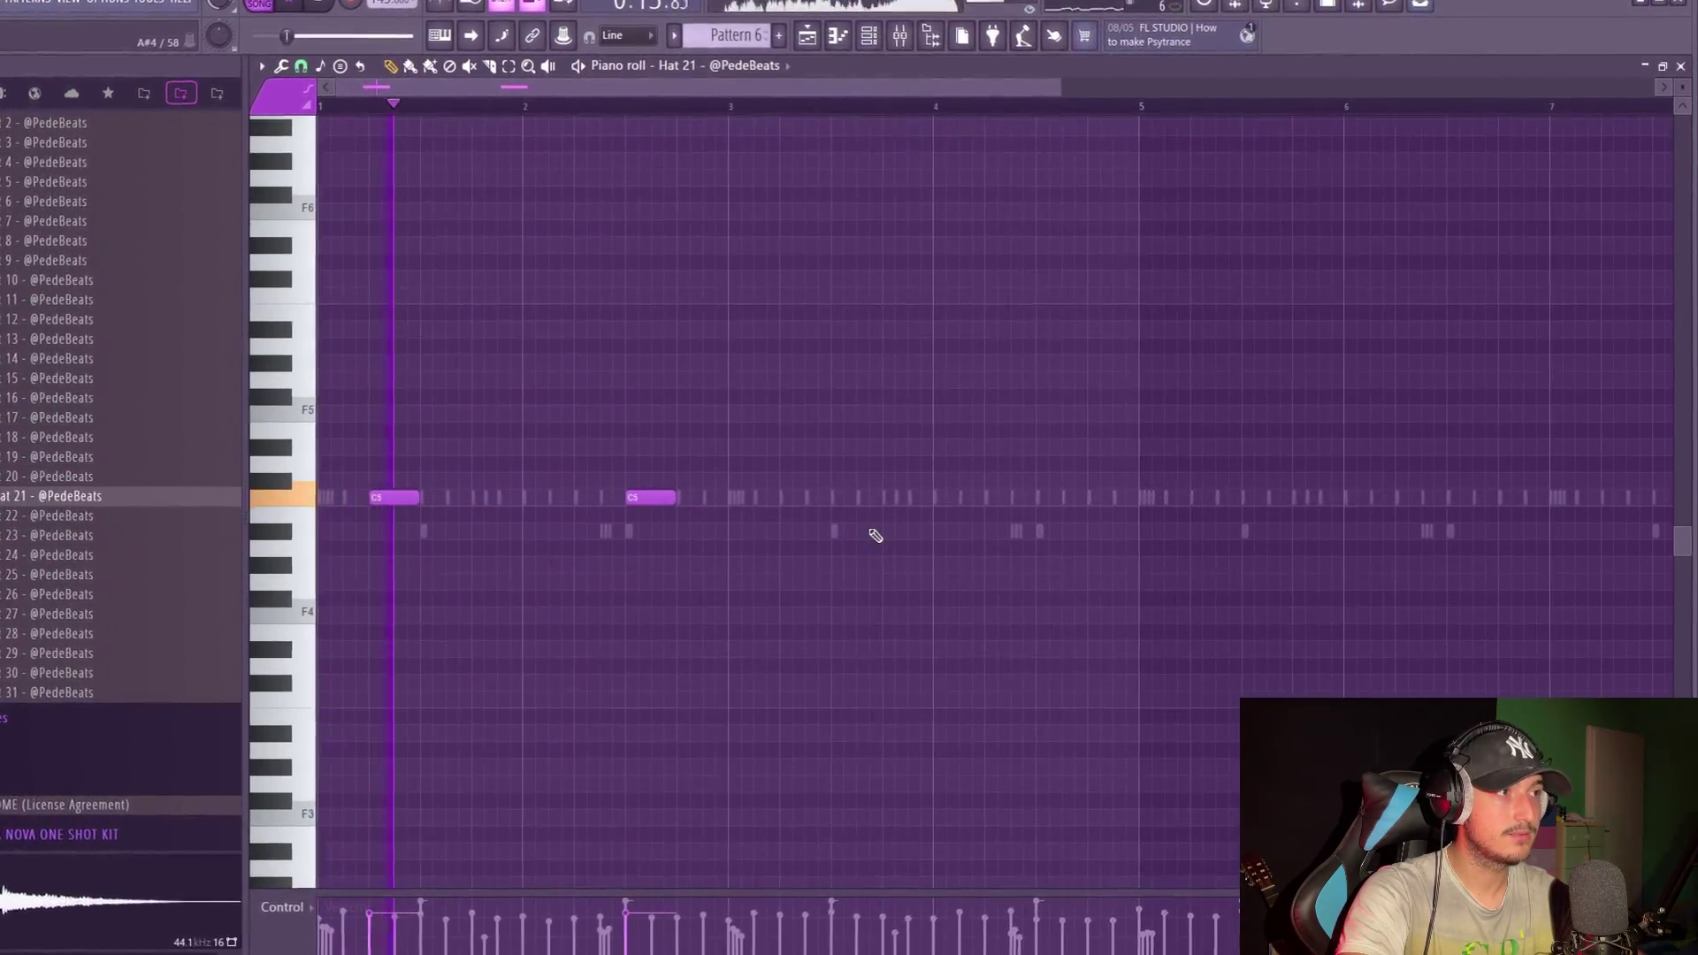
key("ctrl+a")
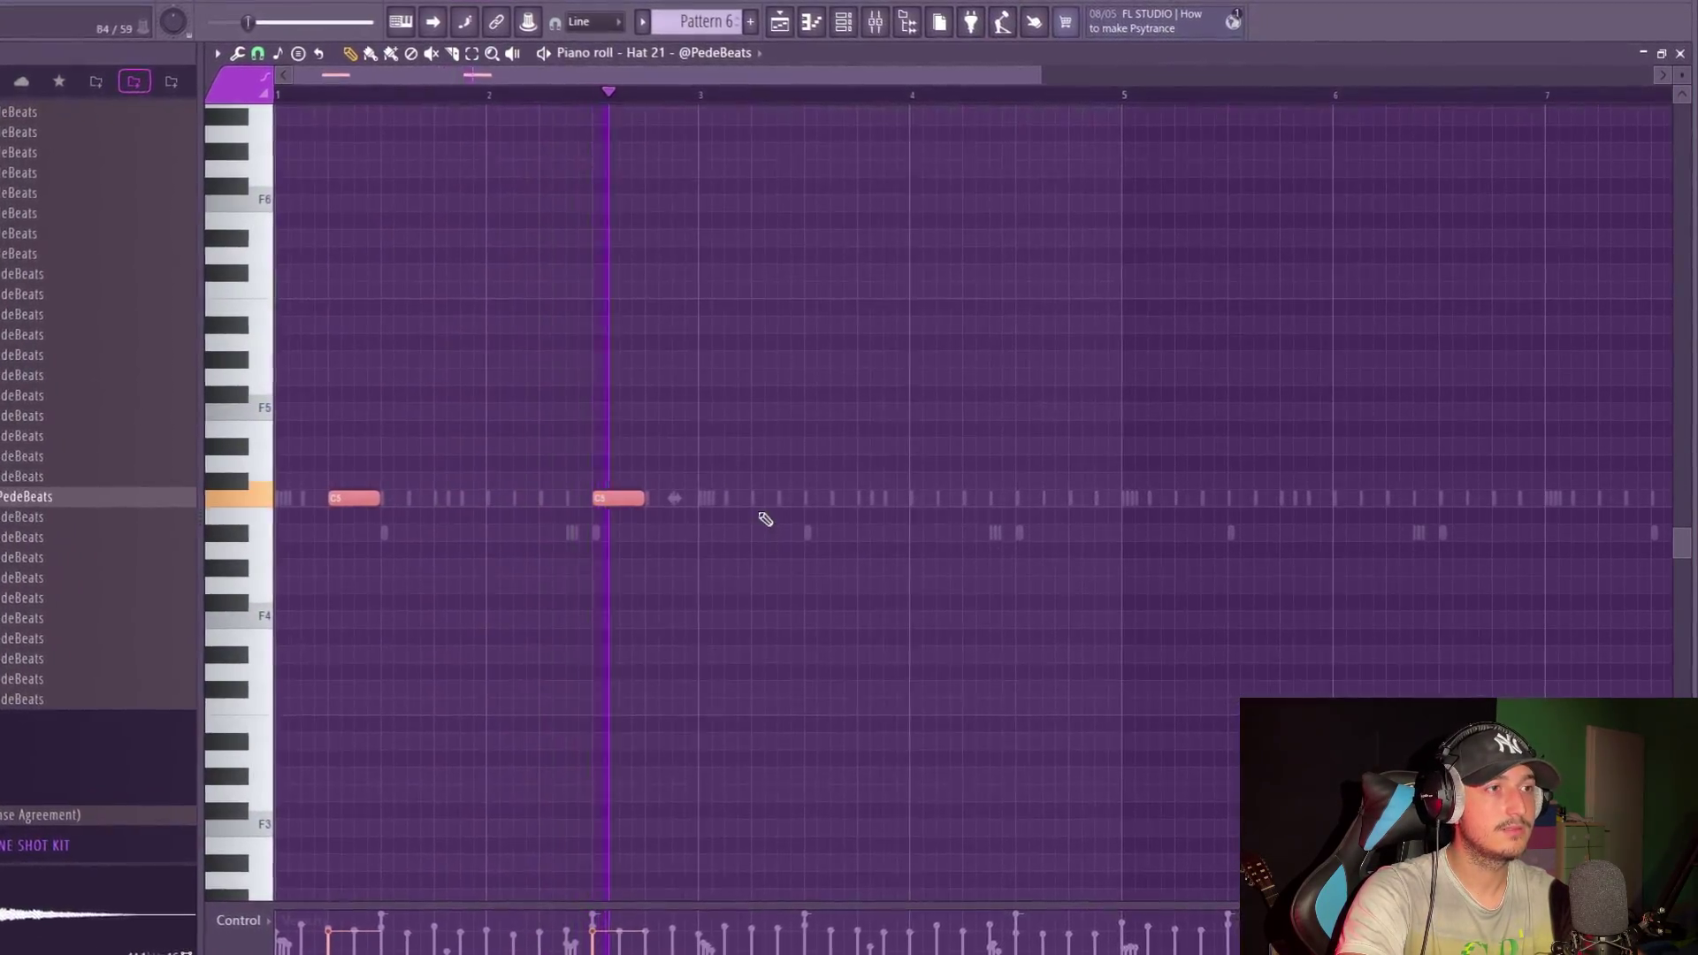
left_click(764, 500)
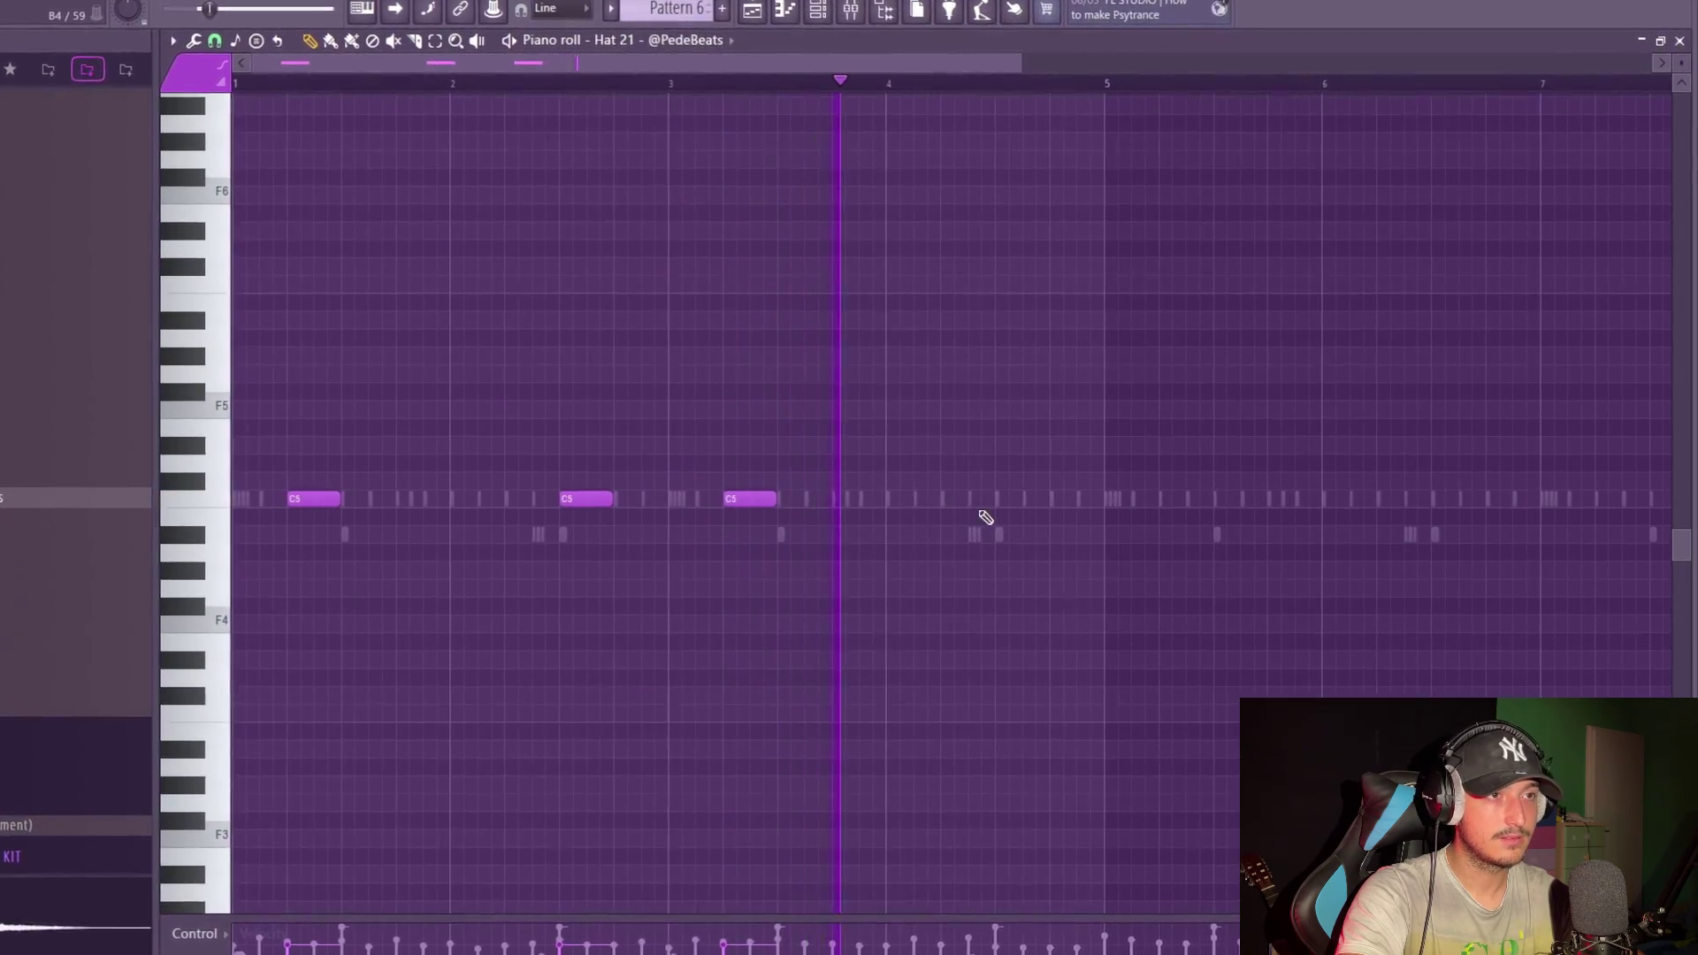
Duplicate the C5 hat hits one bar later and add another C5 hit near bar 4.5.
key("ctrl+a")
key("ctrl+b")
scroll(887, 76, "down", 2)
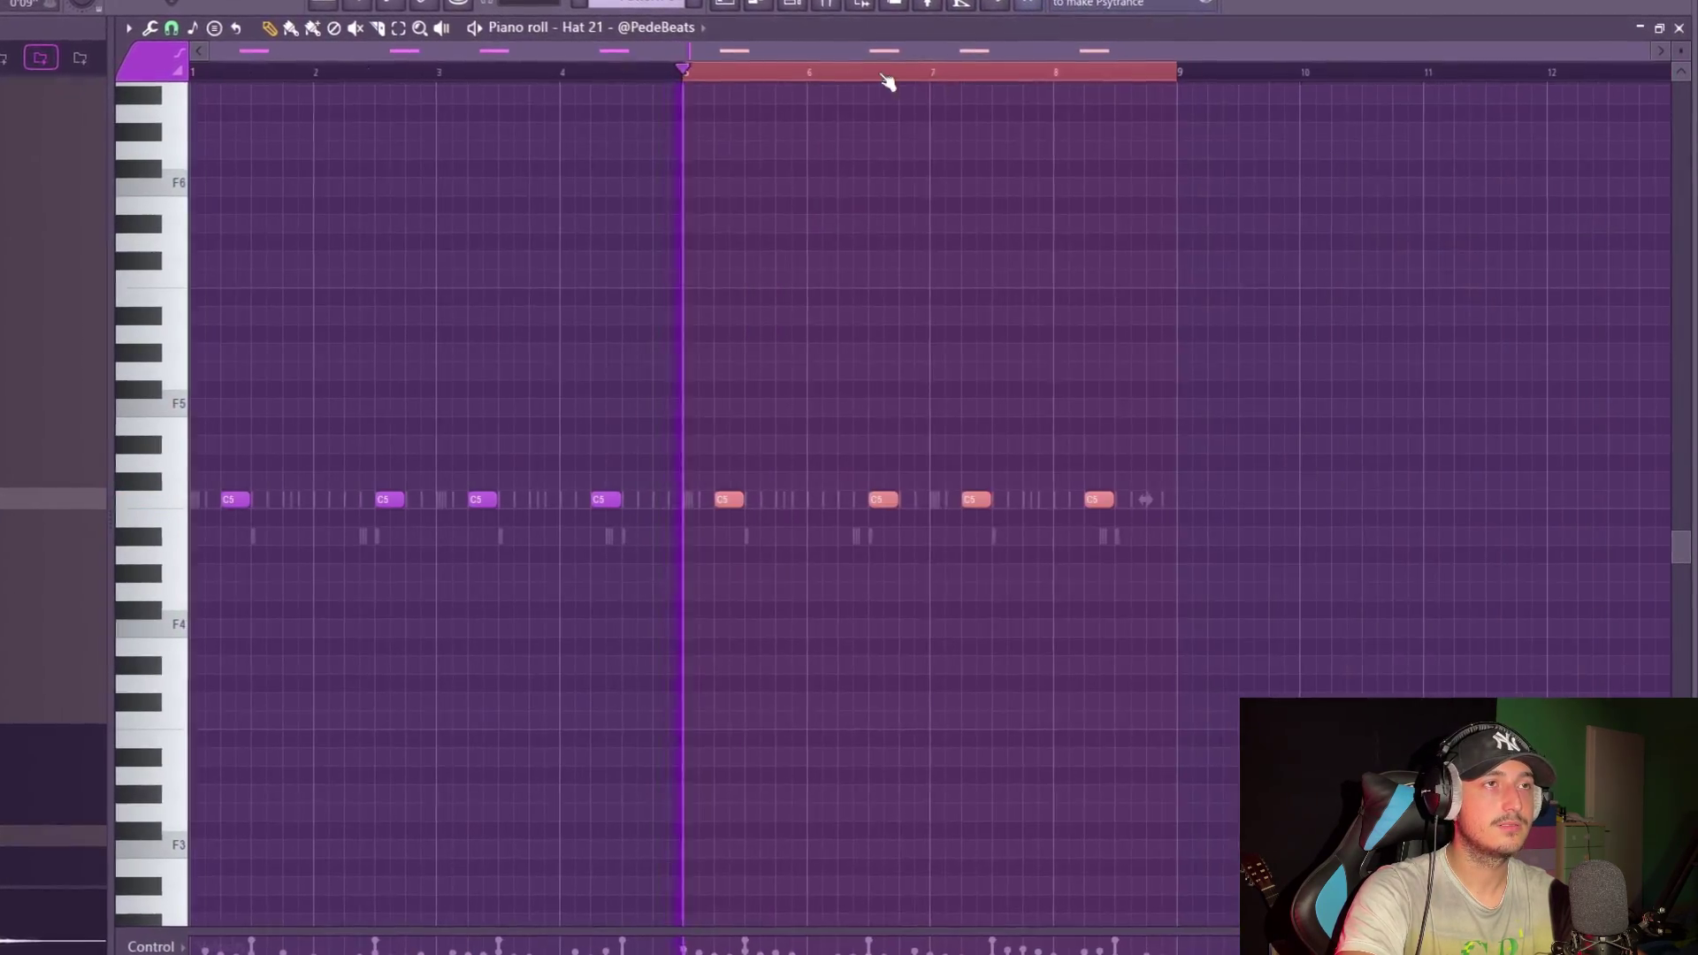
key("ctrl+d")
scroll(438, 385, "up", 3)
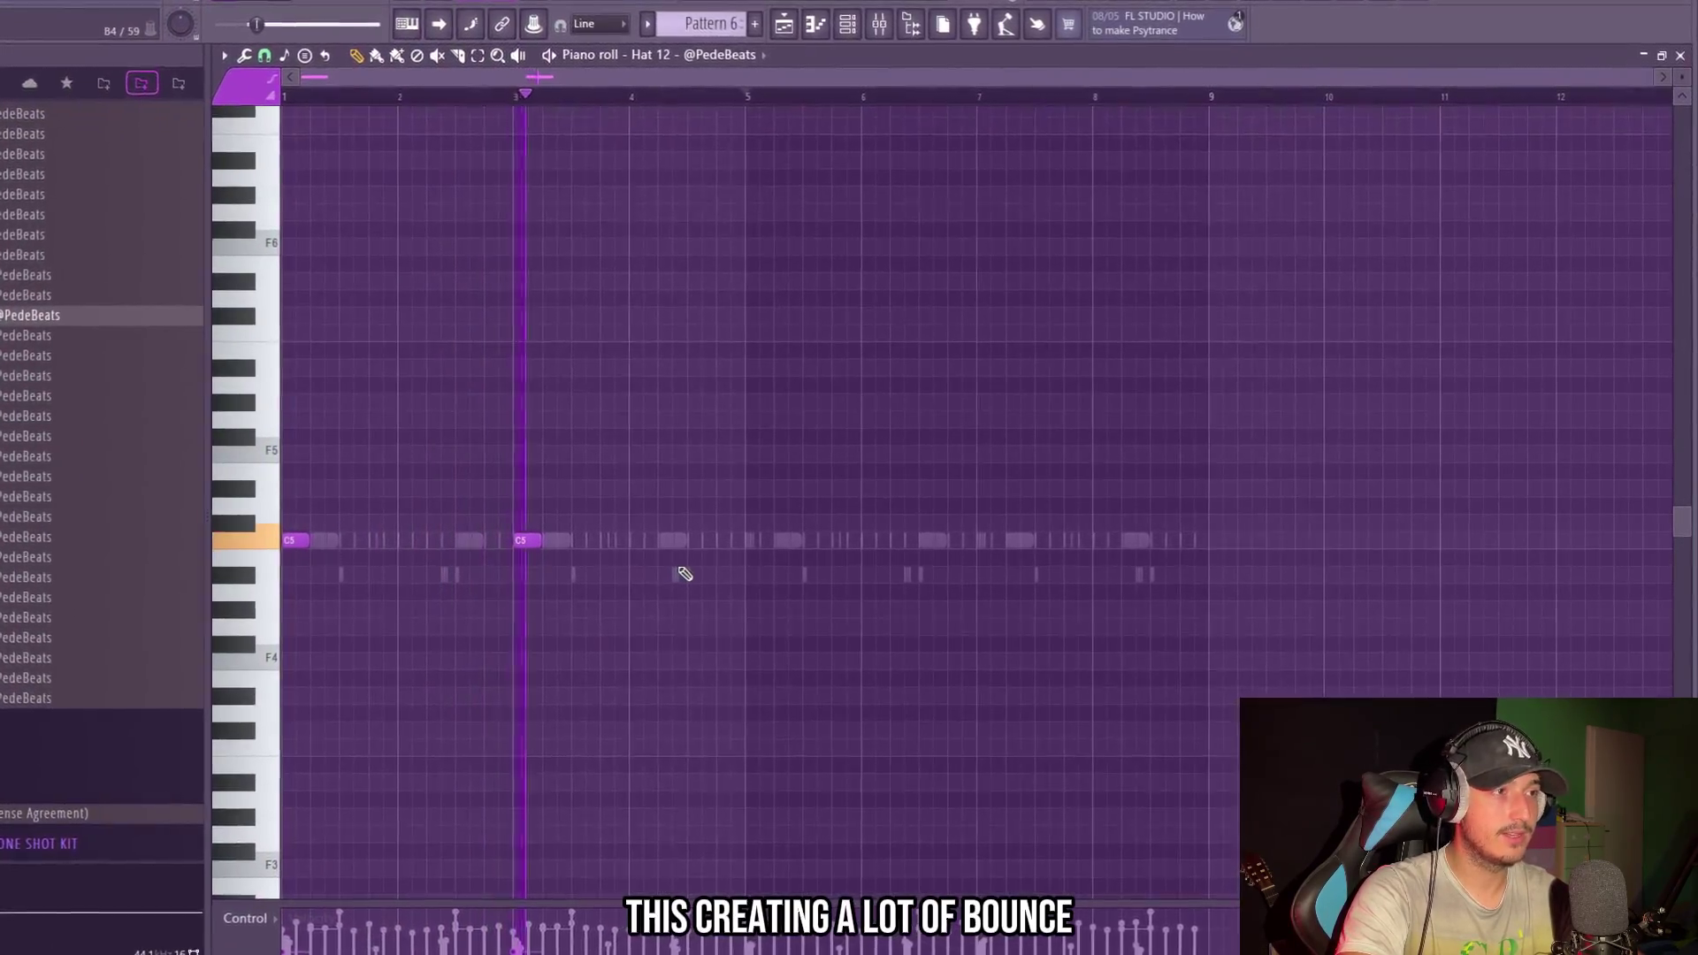
left_click(679, 542)
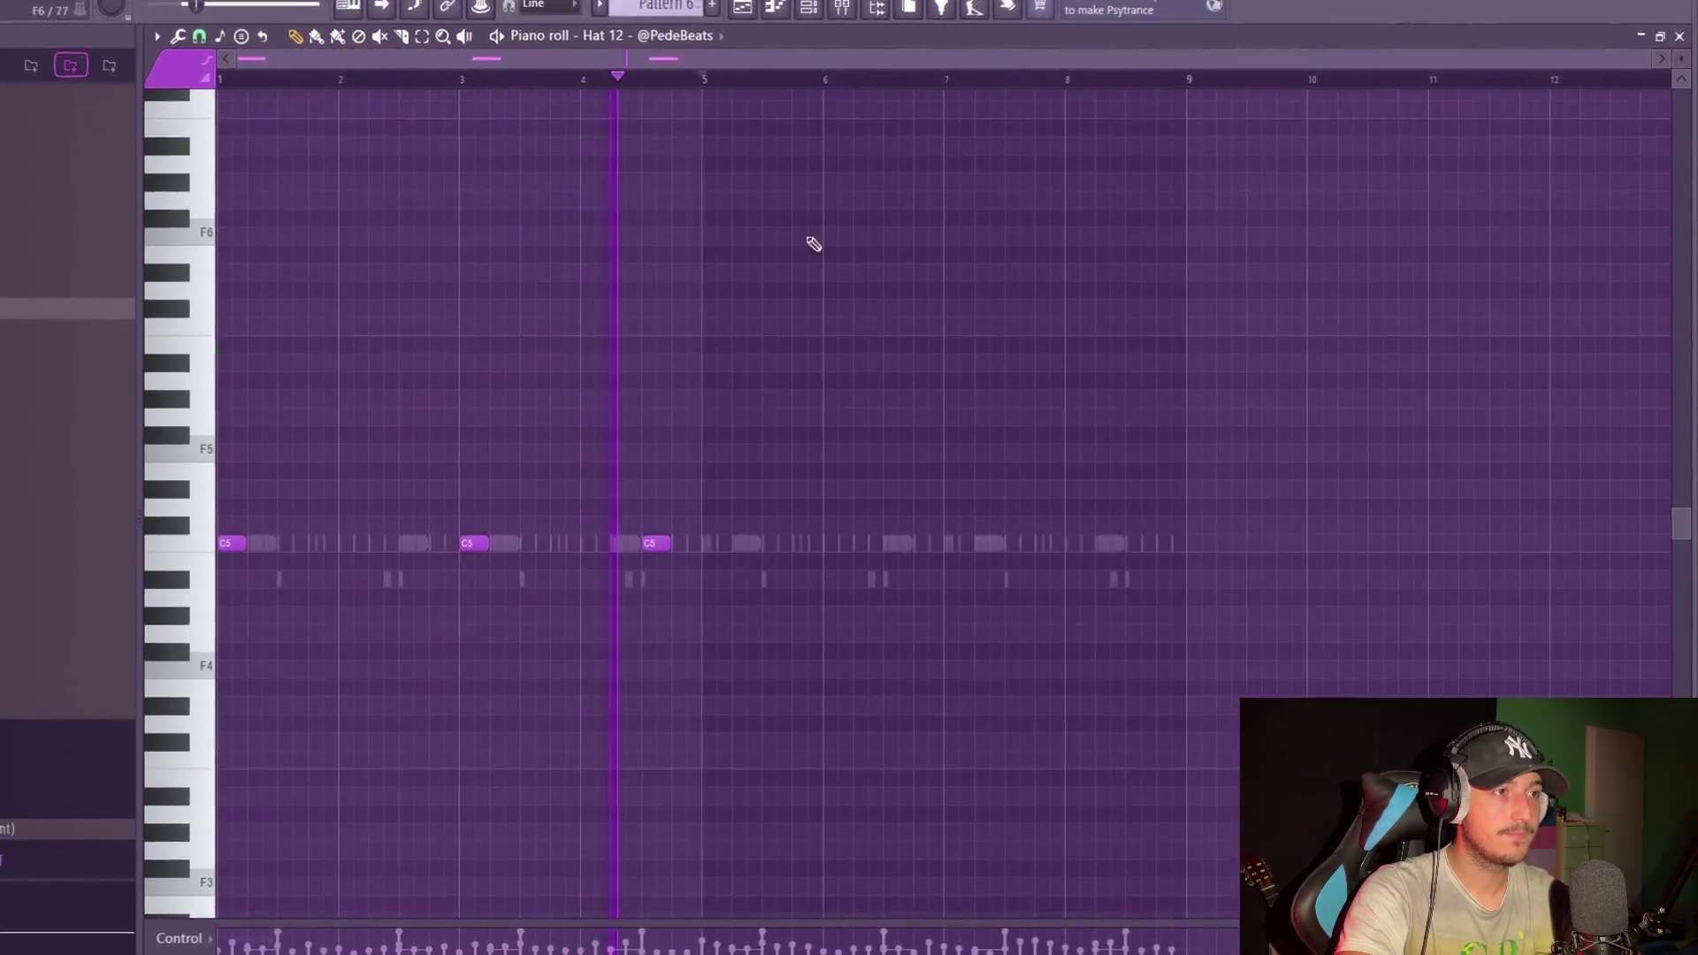
key("F6")
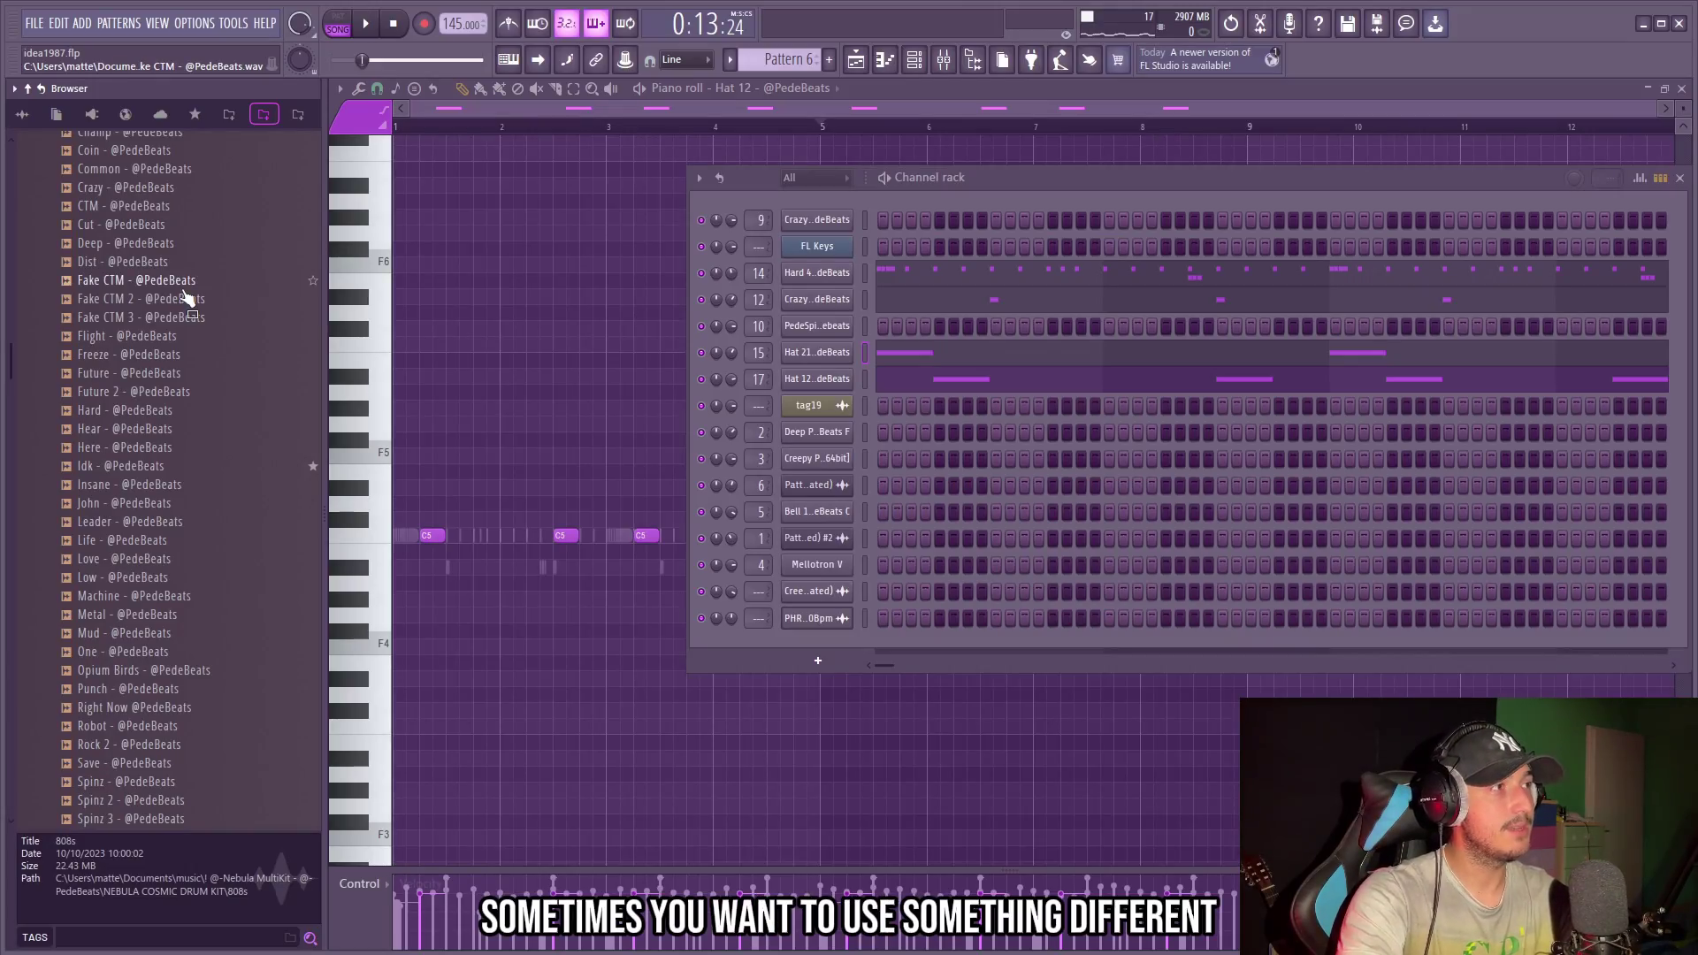
Audition an 808 sample and draw F#5 808 notes with a D5 pickup.
scroll(227, 549, "down", 4)
left_click(226, 541)
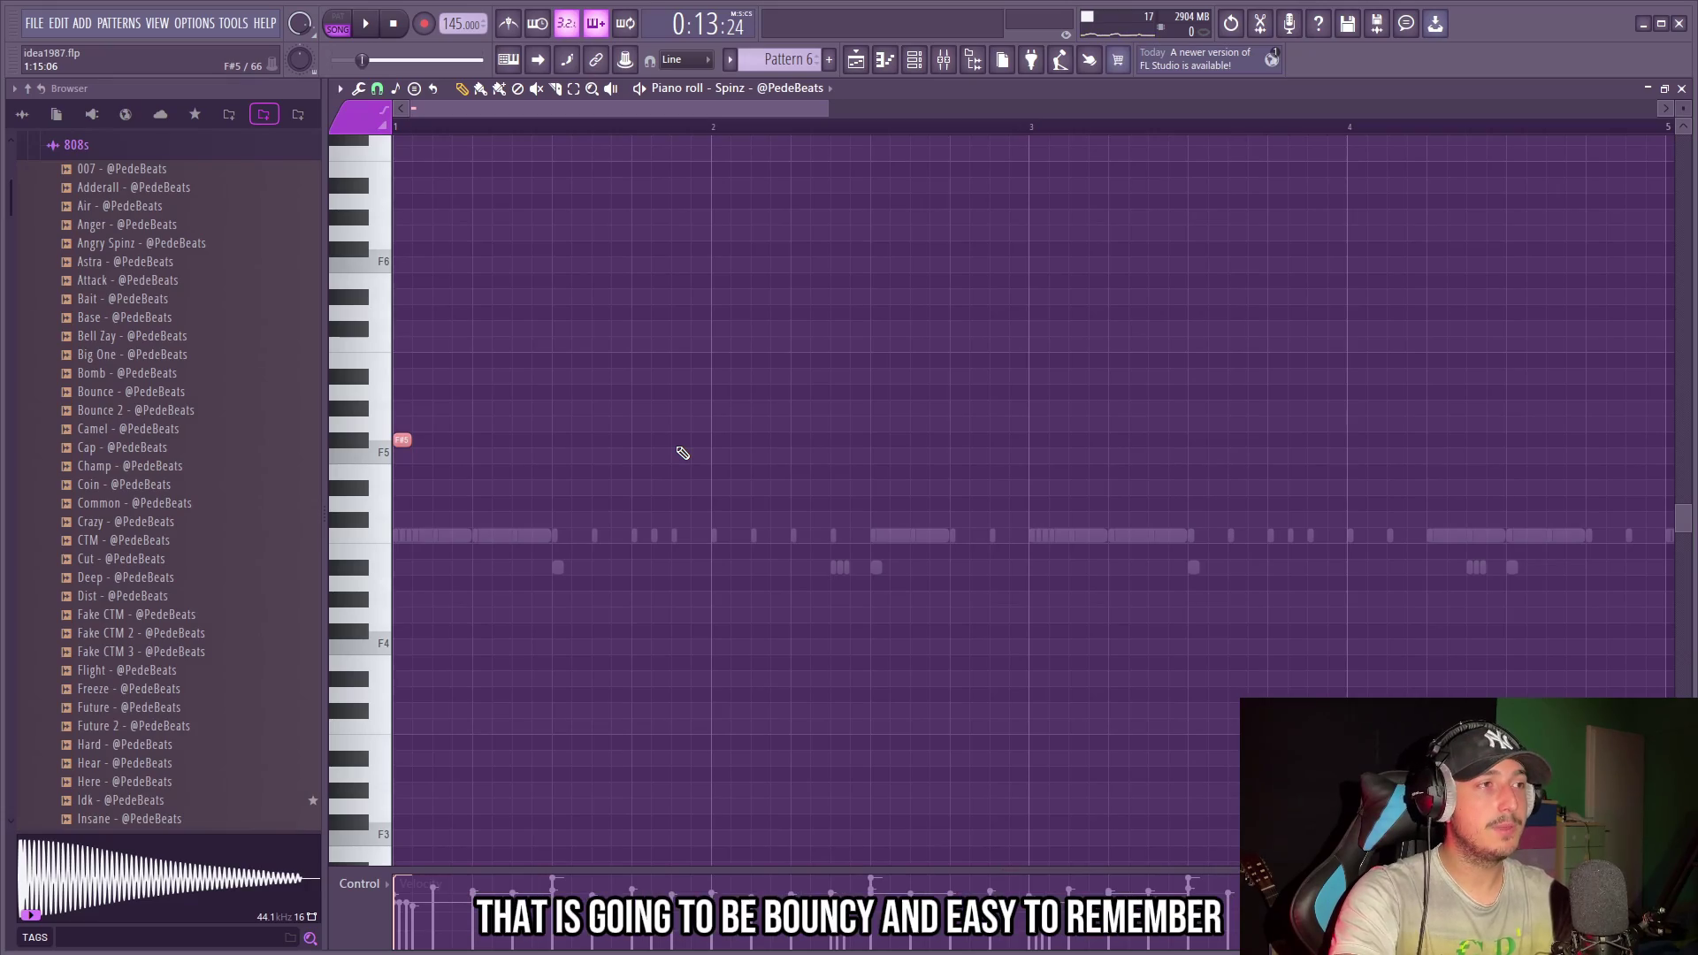
left_click(681, 439)
left_click(760, 506)
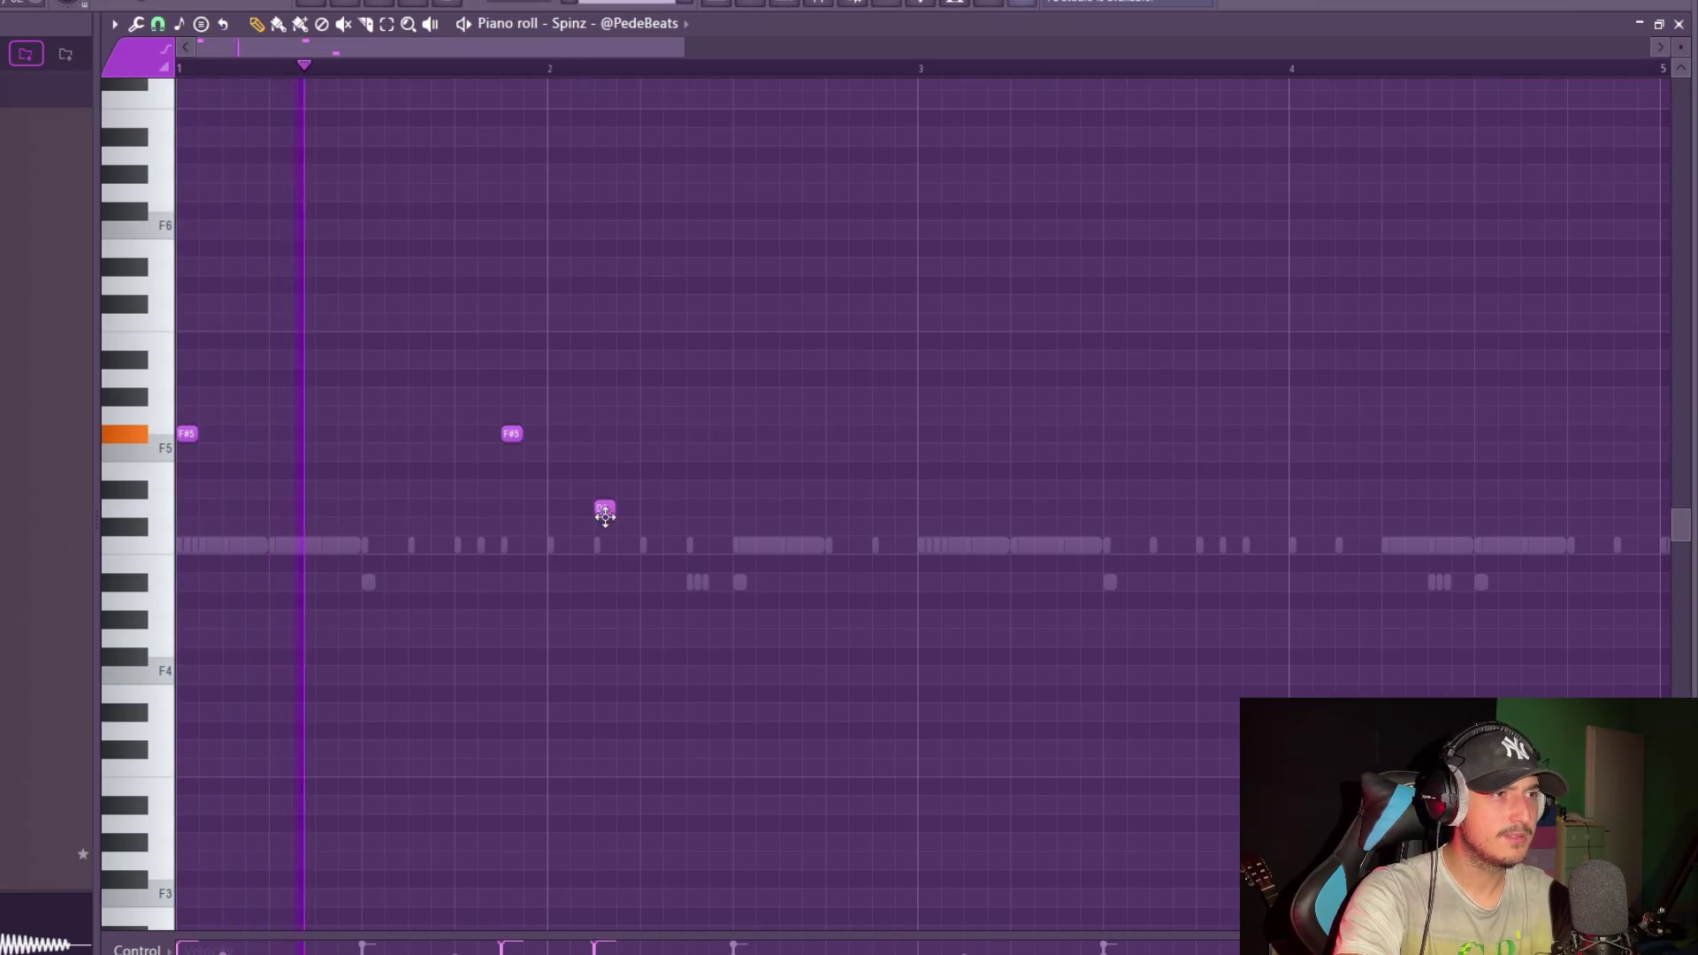
left_click(656, 436)
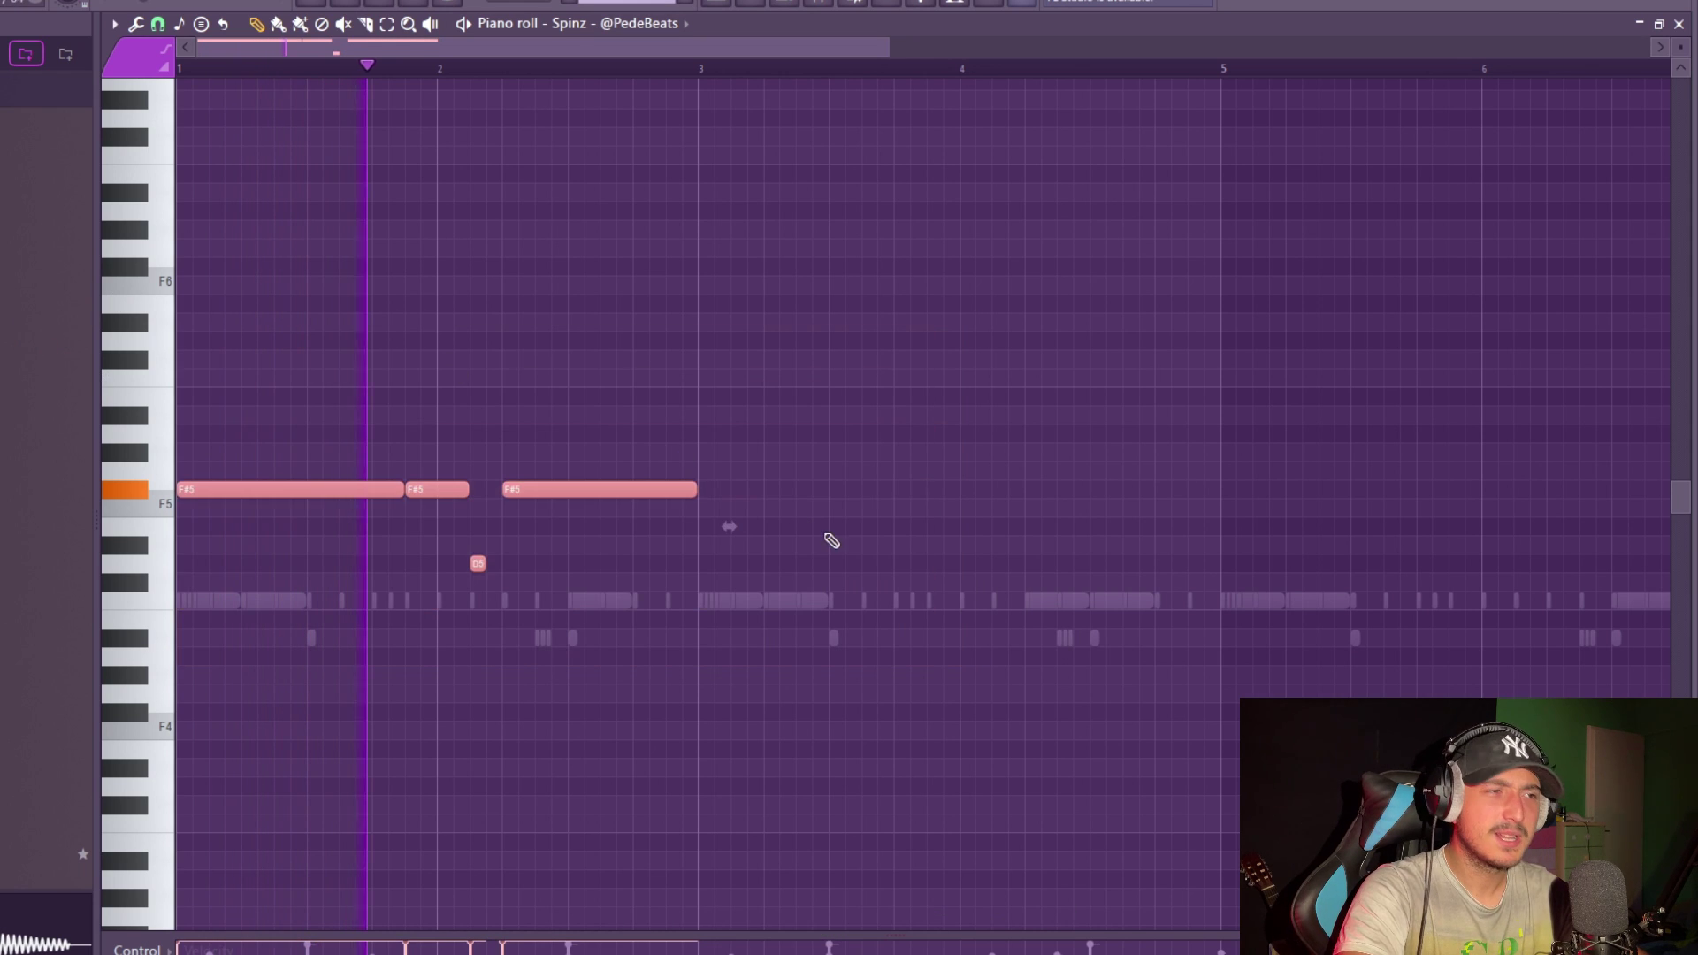
Duplicate the 808 phrase two bars later and make the selected notes legato.
key("ctrl+b")
left_click(846, 576)
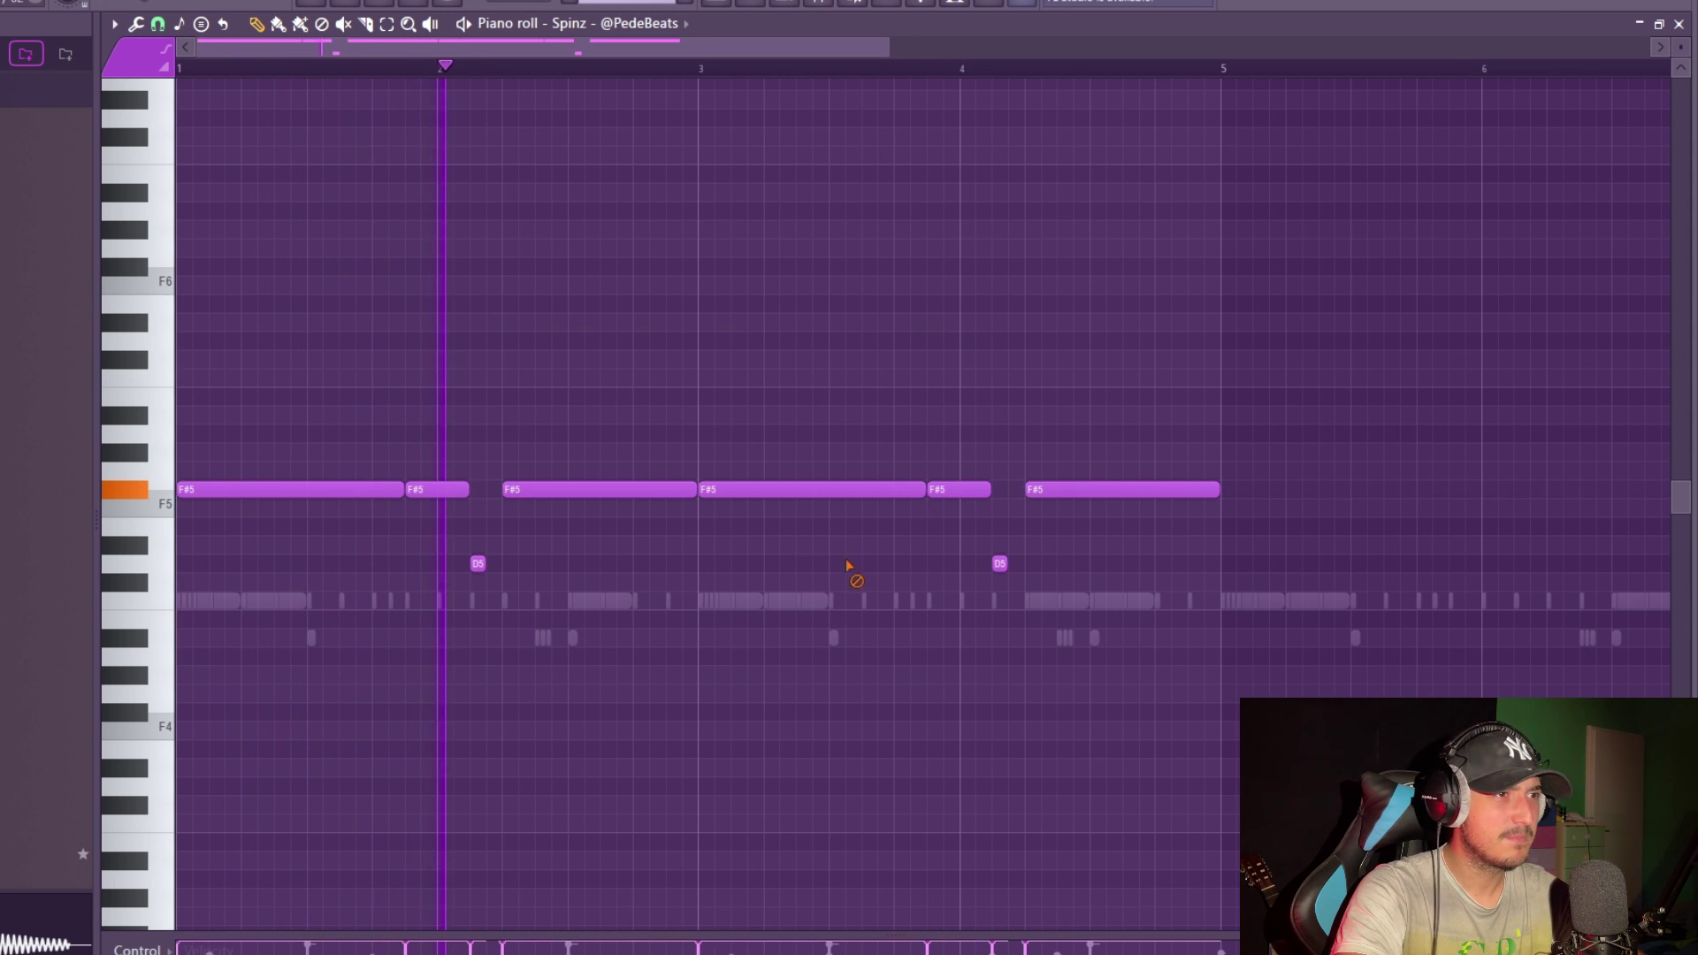
scroll(872, 554, "down", 2)
scroll(665, 592, "up", 2)
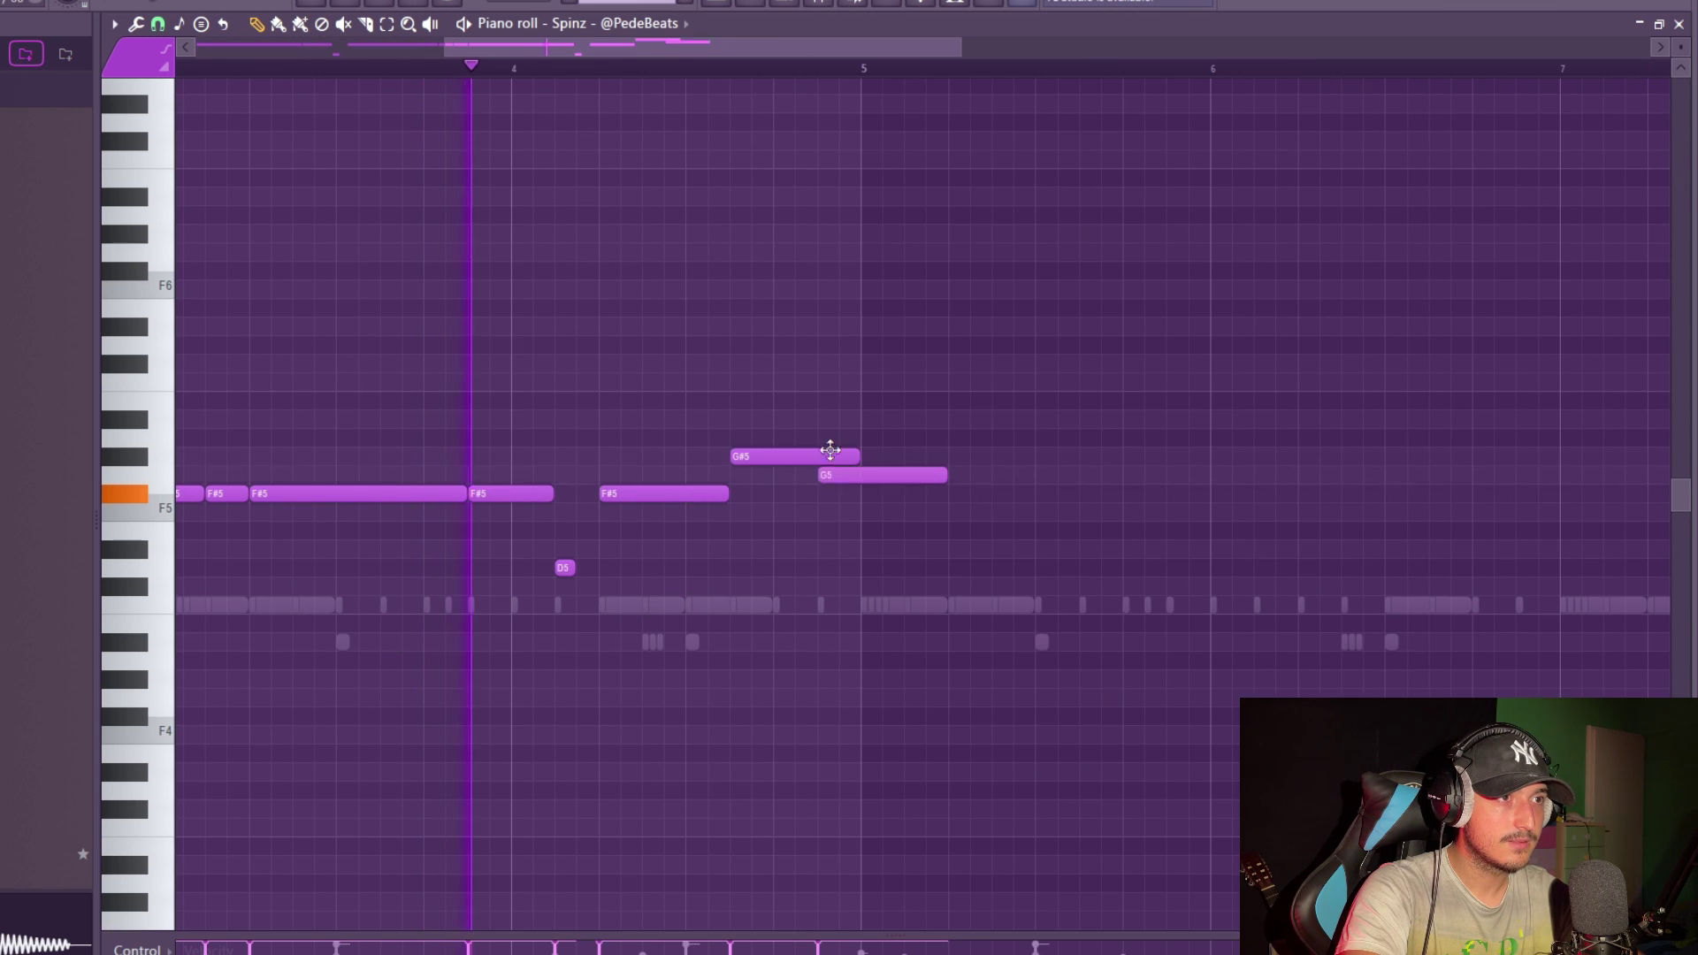
left_click_drag(830, 447, 836, 457)
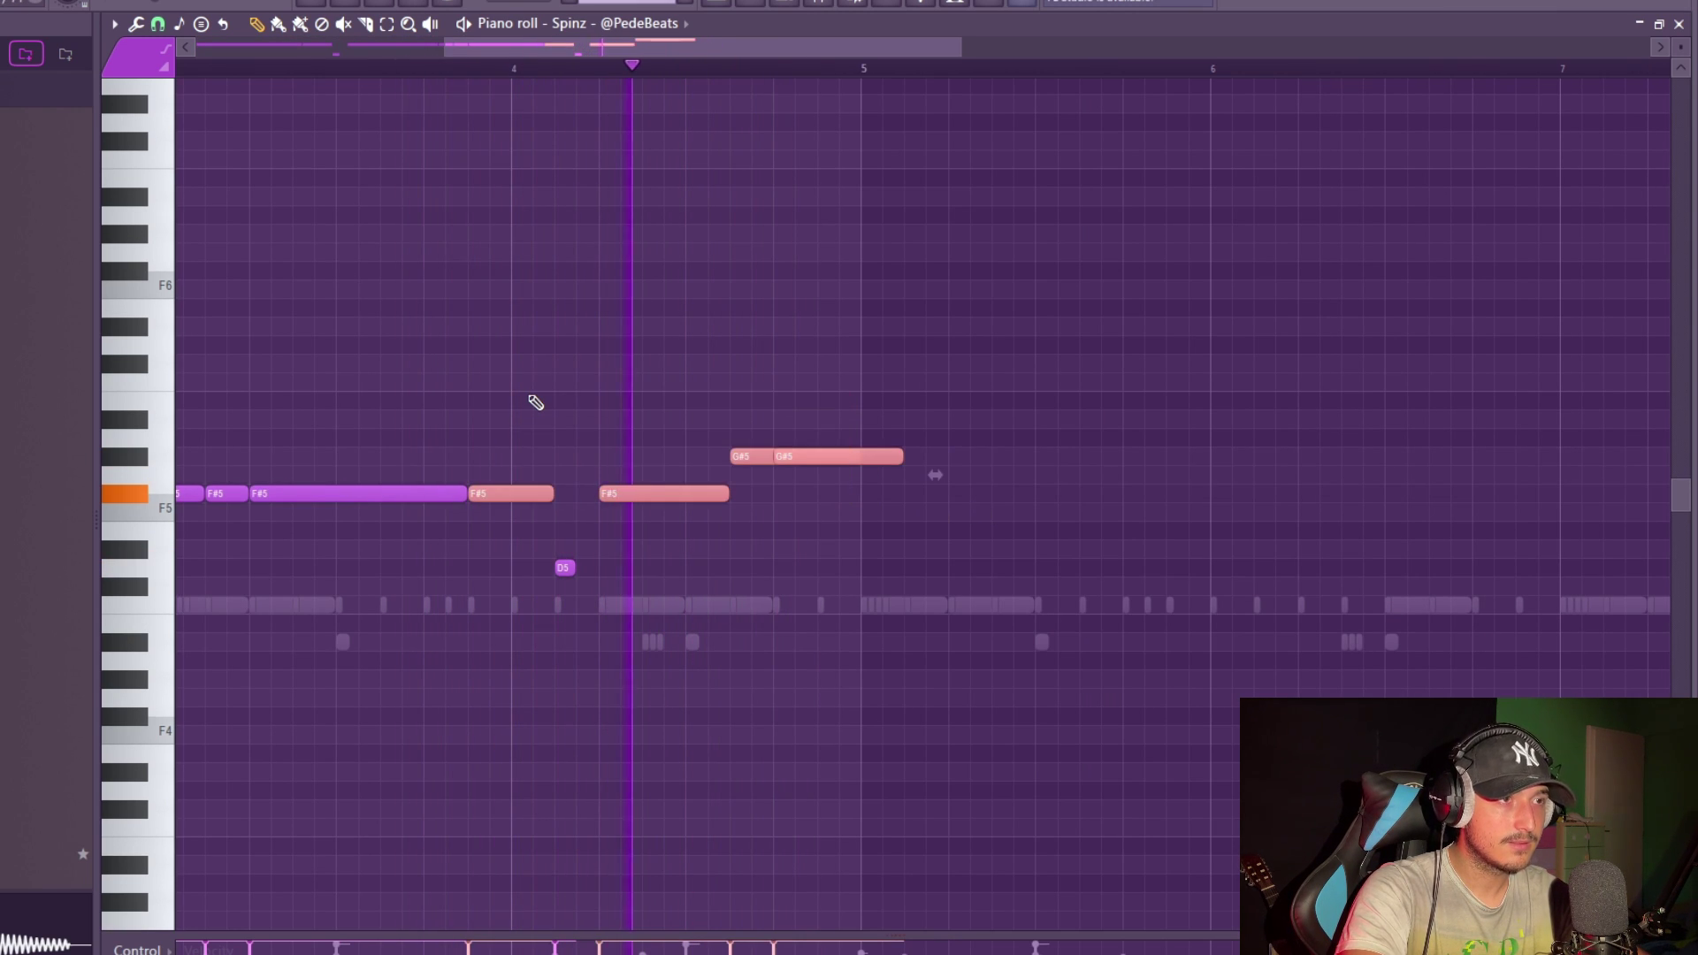
key("alt+w")
key("Return")
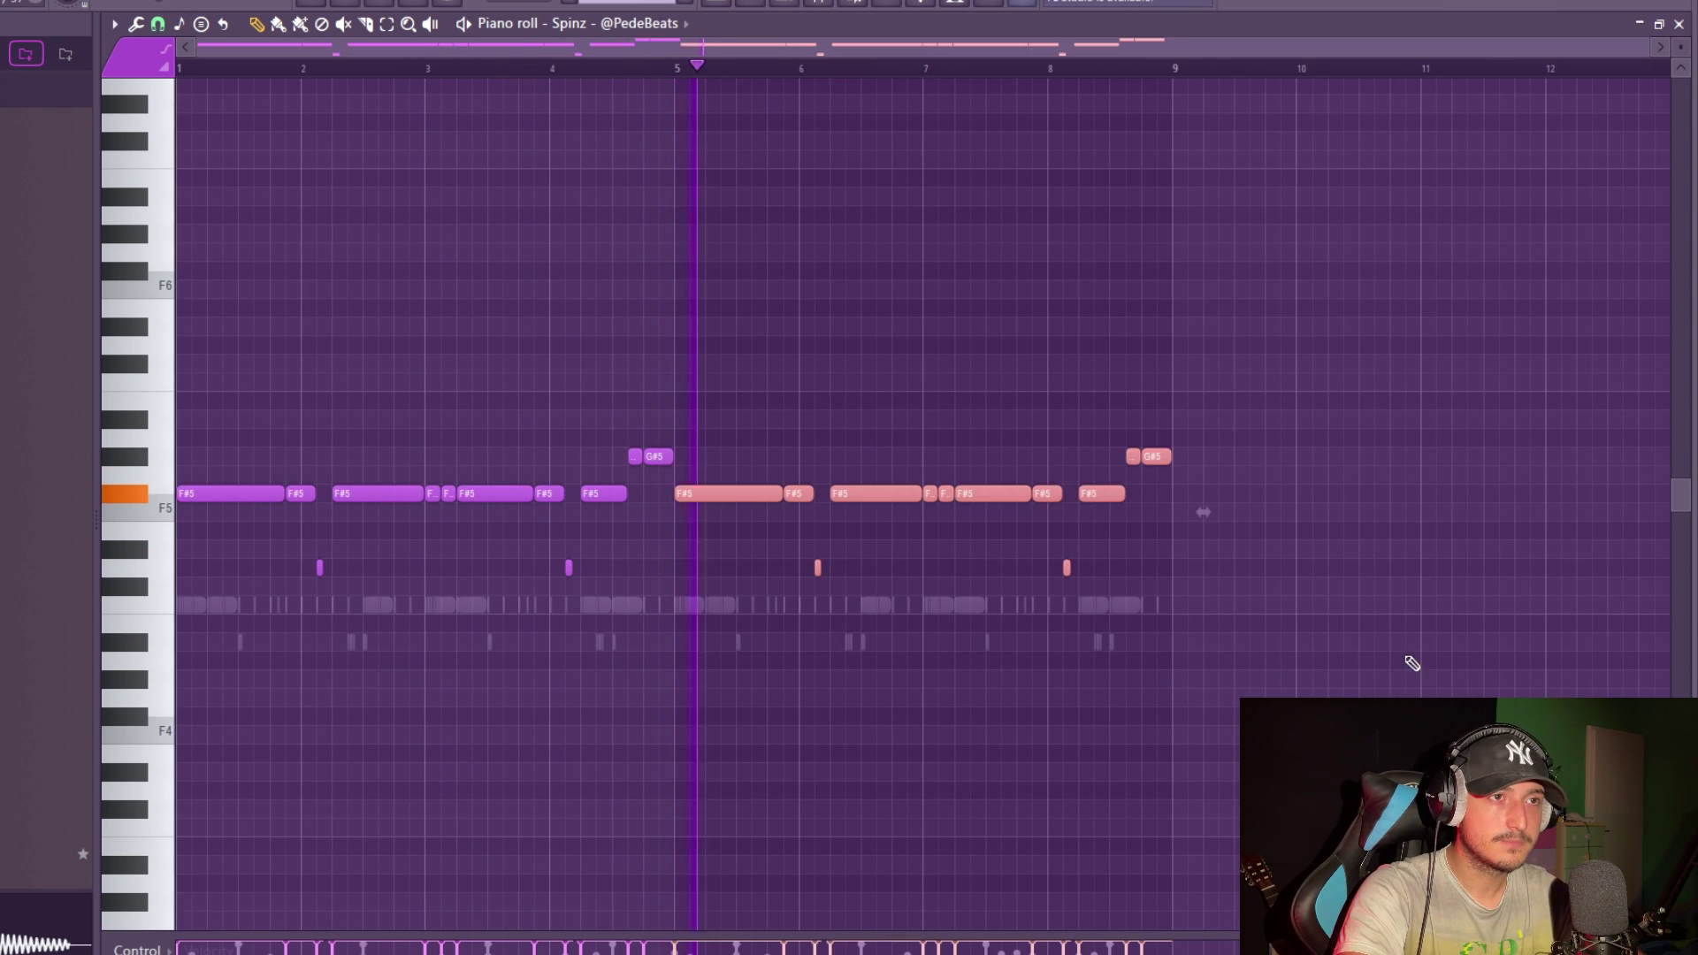
key("ctrl+d")
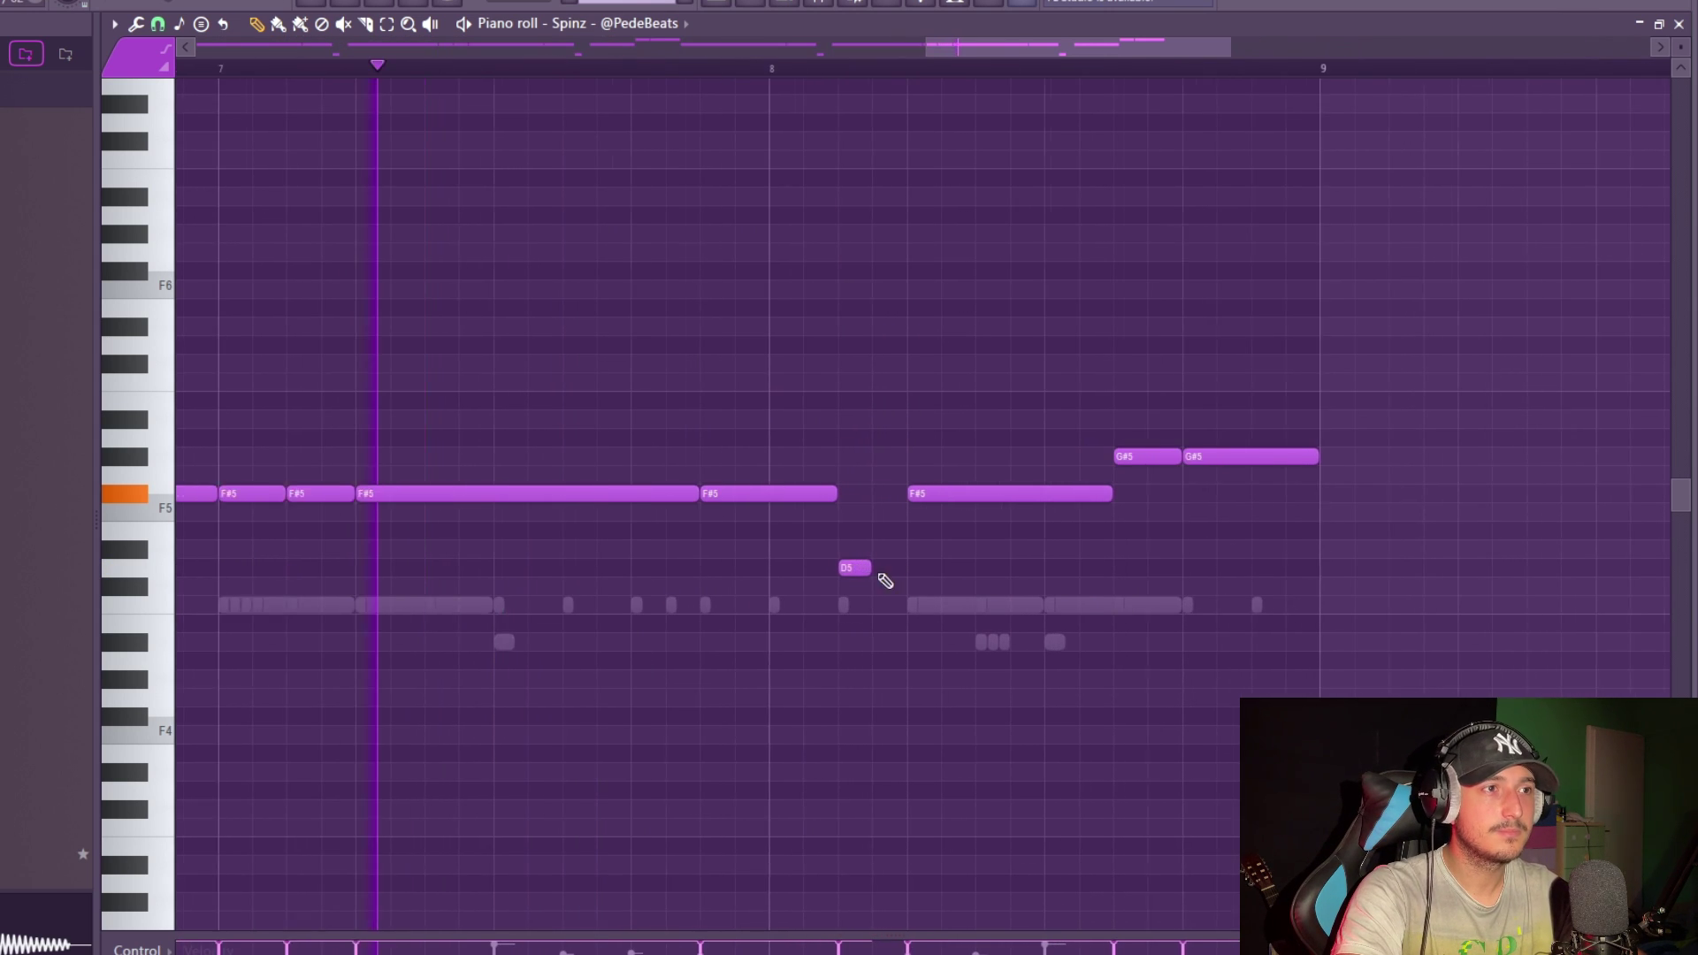
Raise the bar 8.5 F#5 note to D6, then add three legato triplet C#6 notes.
scroll(884, 581, "up", 1)
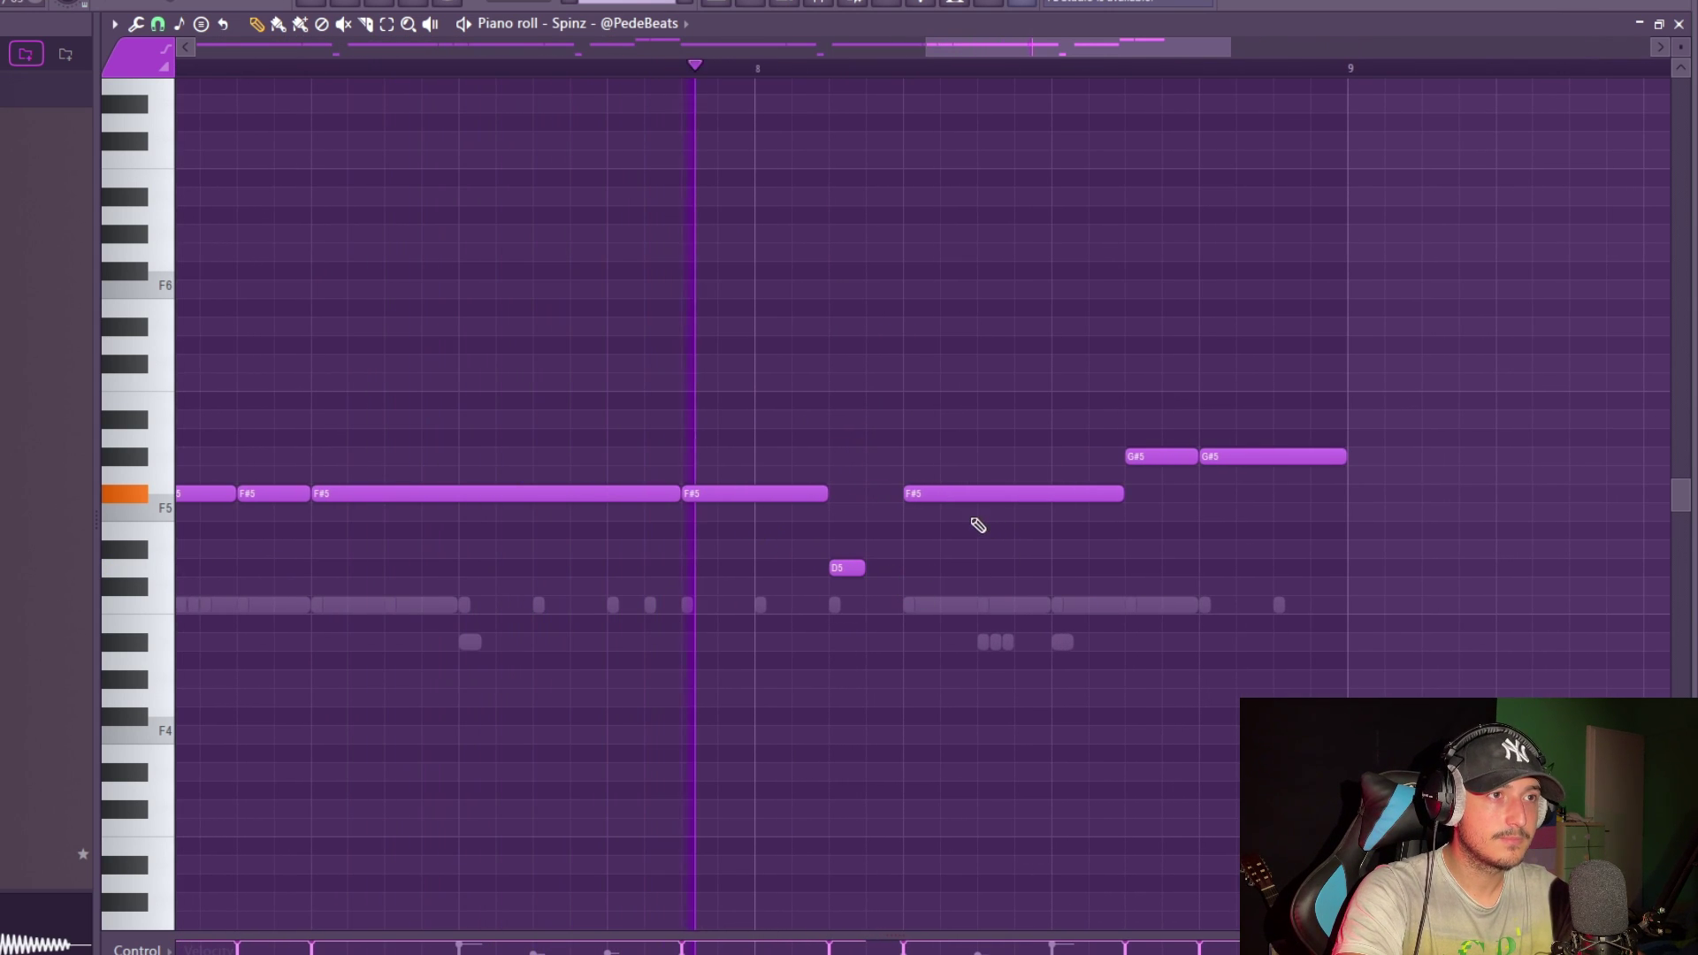
left_click_drag(973, 495, 973, 346)
left_click(158, 26)
left_click(181, 265)
left_click(1062, 363)
left_click_drag(1102, 380, 1155, 364)
left_click(1250, 364)
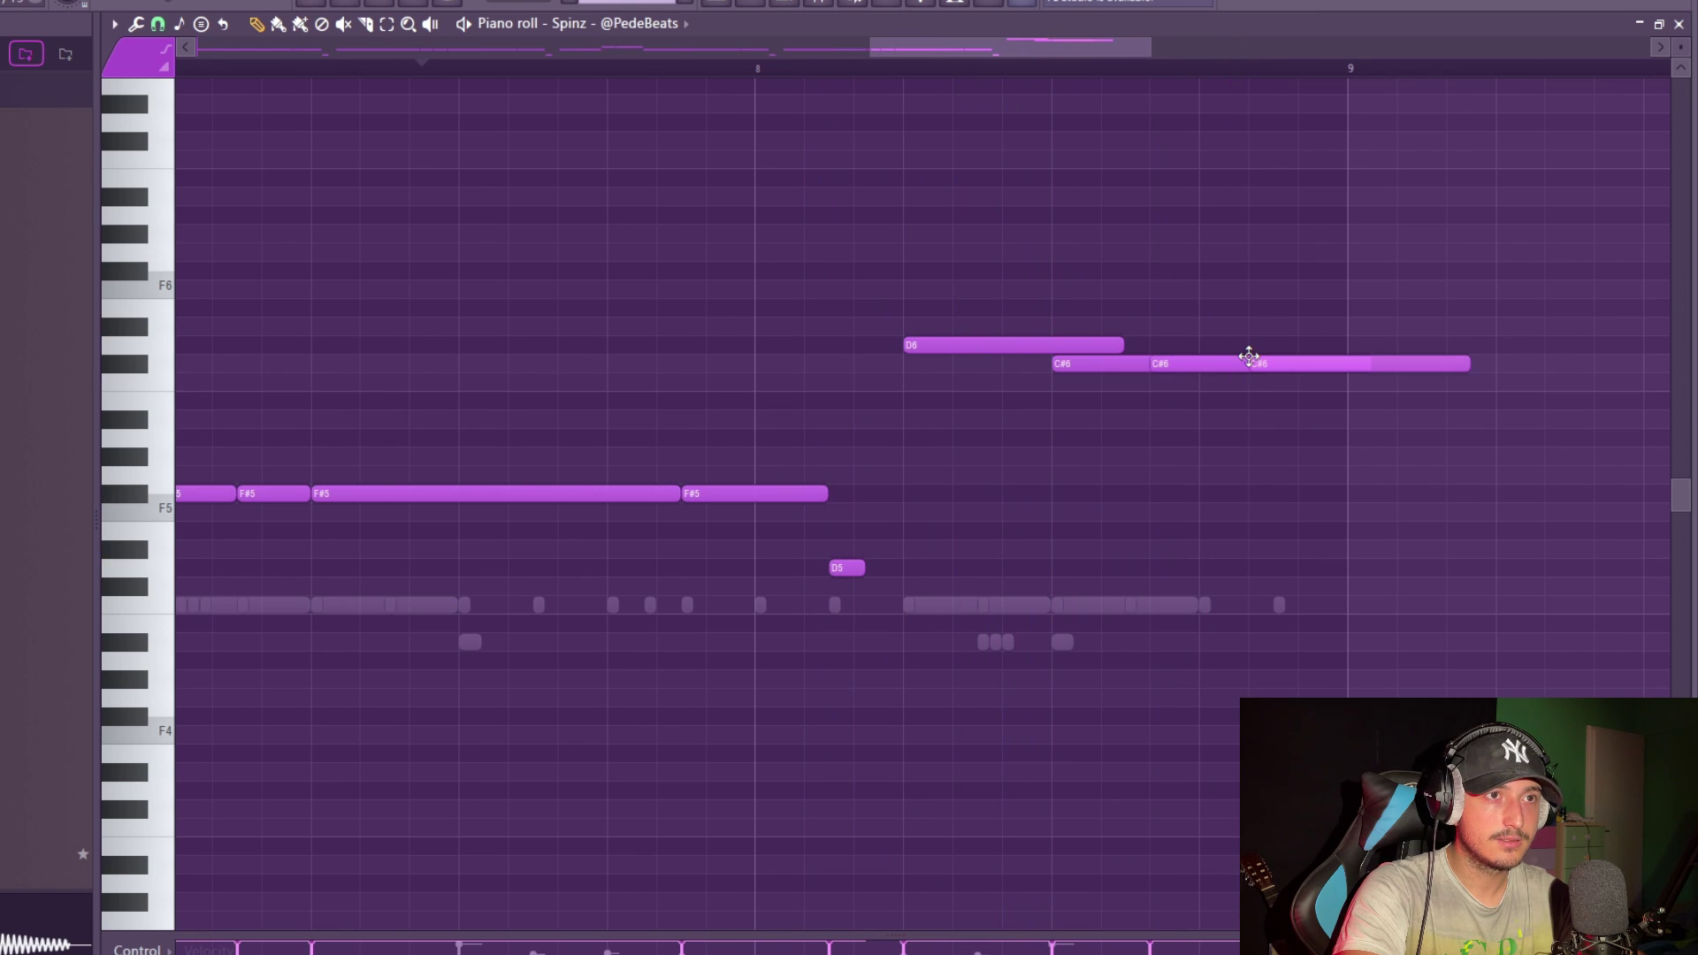
key("alt+l")
key("Return")
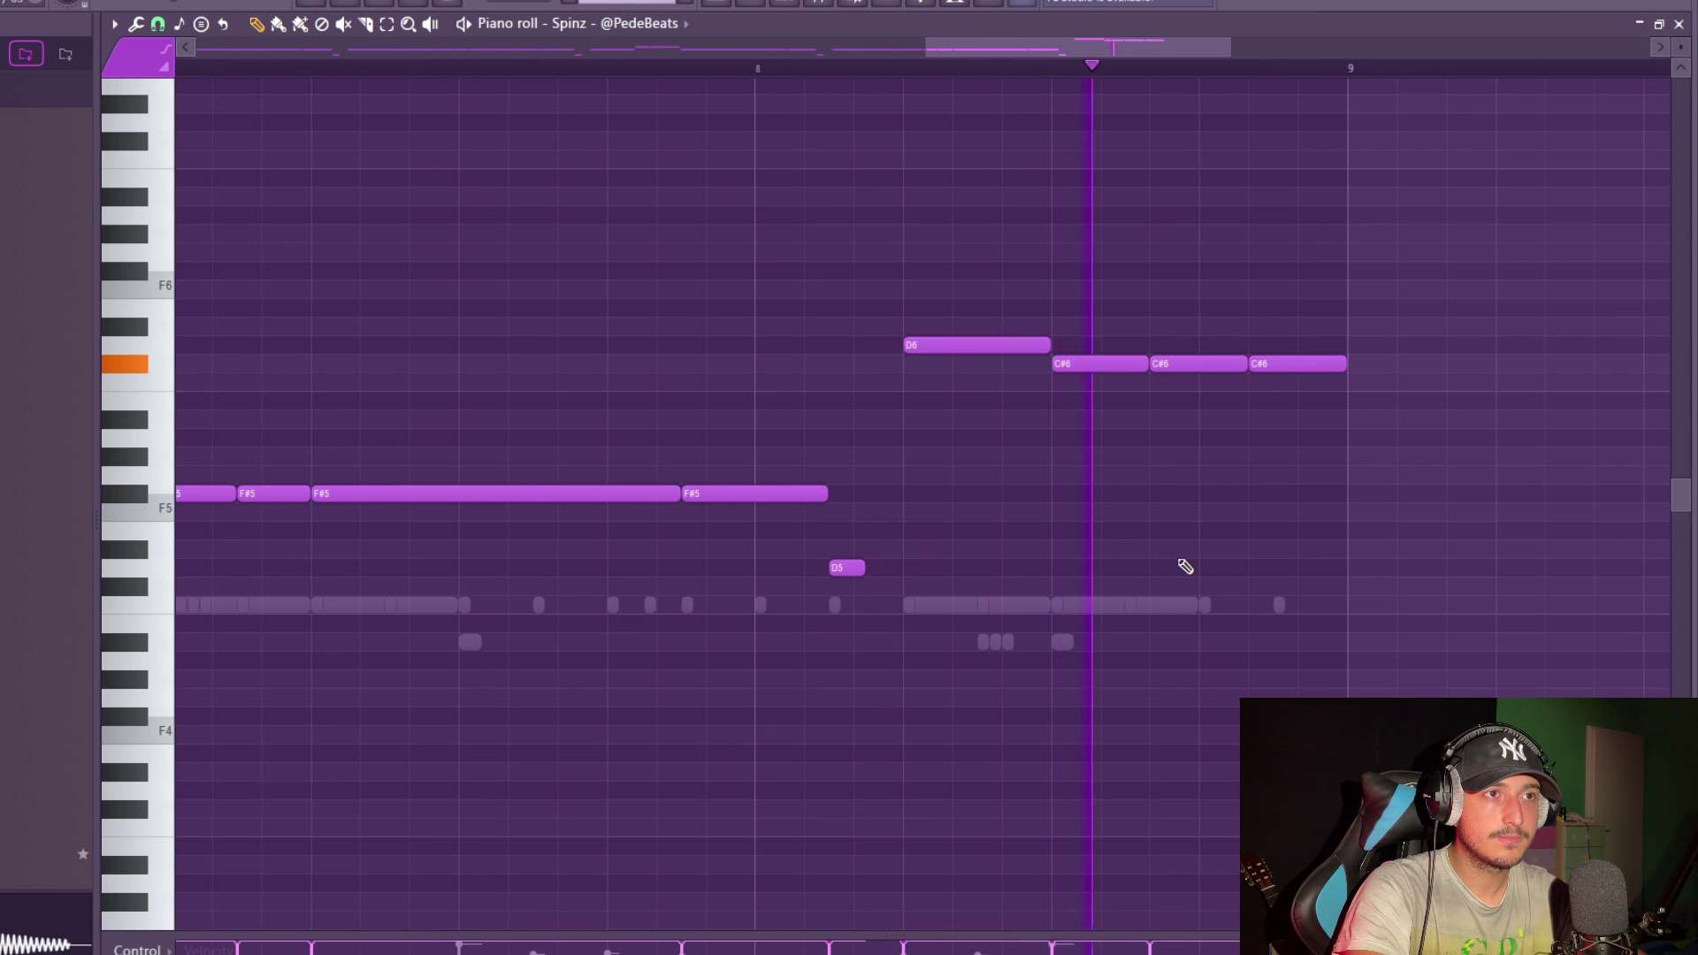
scroll(1186, 567, "down", 3)
Open and close the mixer to return to the Spinz 808 notes.
key("F9")
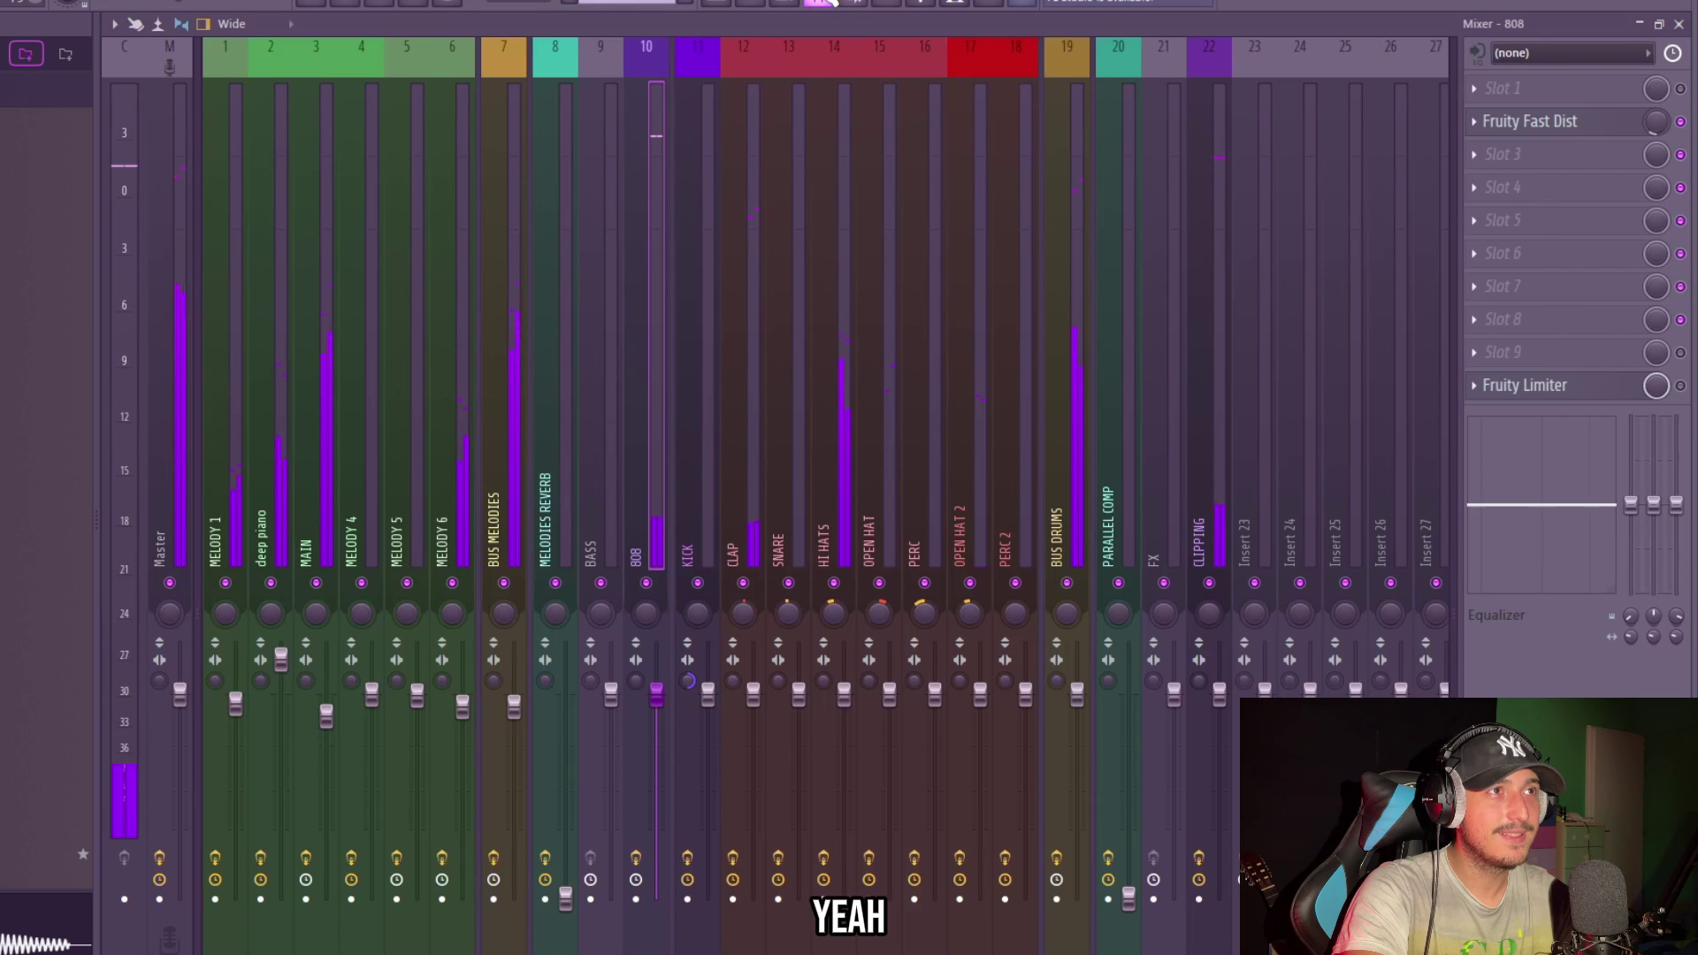
left_click(1680, 25)
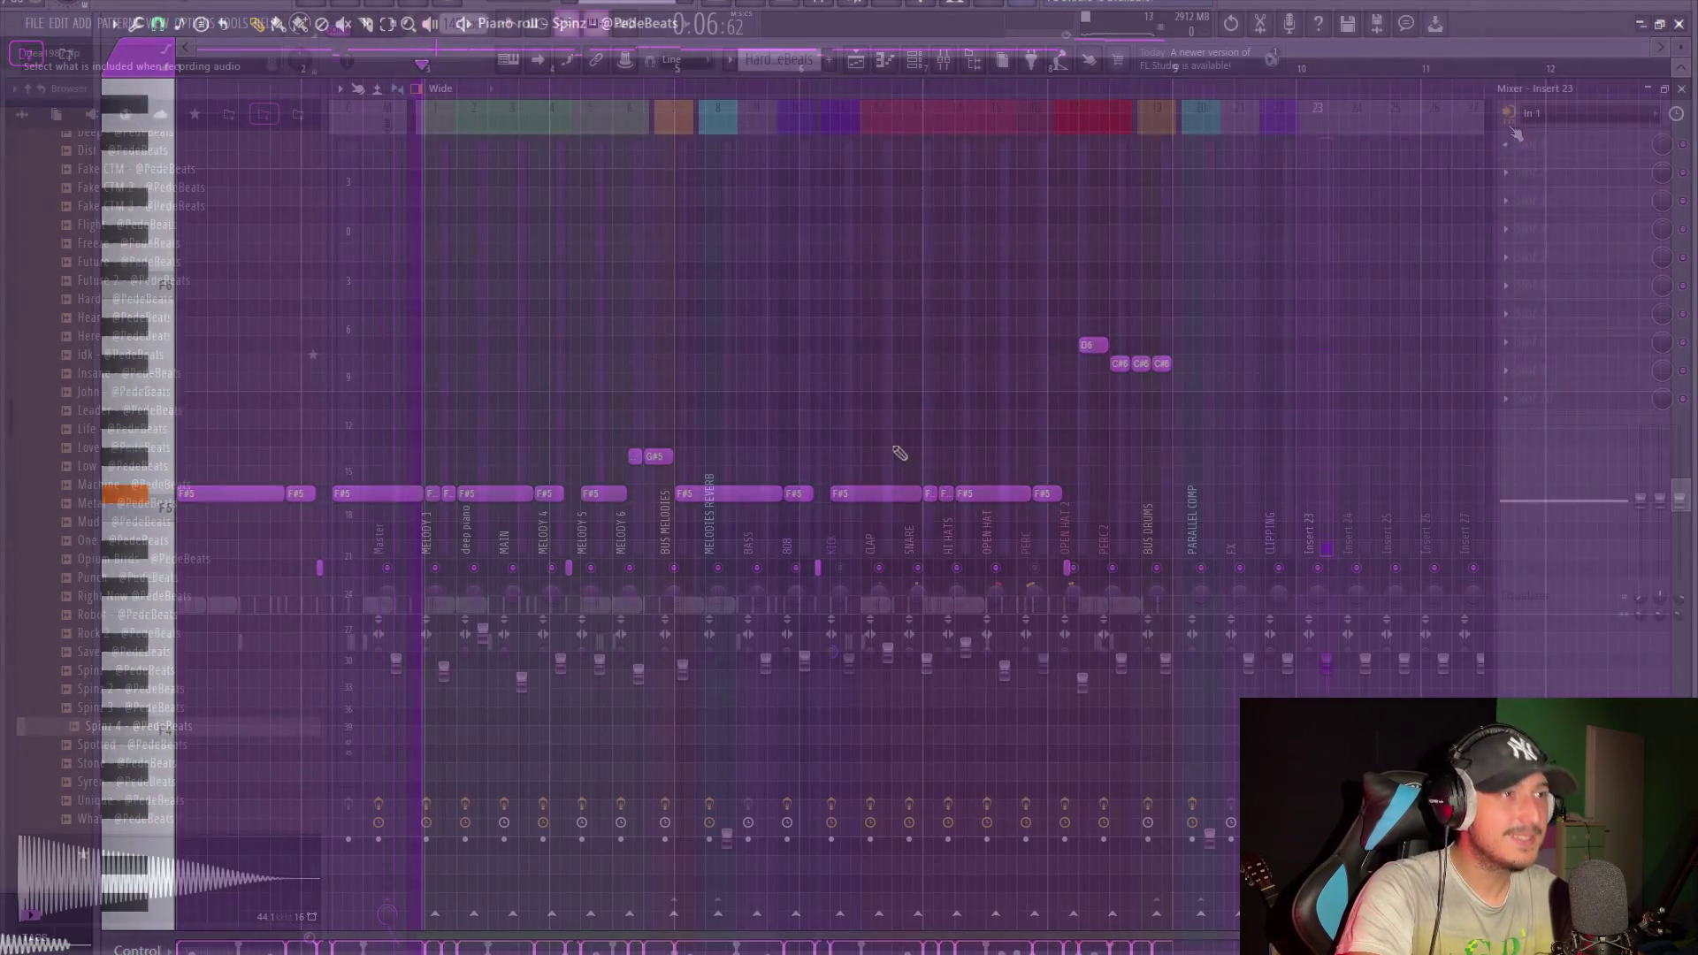